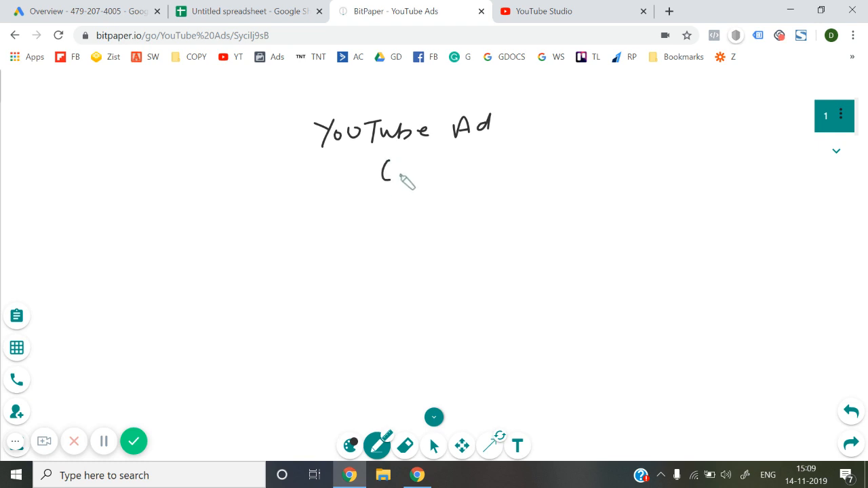
Handwrite "(instream Ad)" on the whiteboard beneath the "YouTube Ad" heading
mouse_move(446, 166)
left_mouse_down()
mouse_move(446, 178)
mouse_move(477, 167)
mouse_move(522, 177)
mouse_move(573, 157)
left_mouse_up()
left_click(555, 151)
mouse_move(590, 157)
left_mouse_down()
mouse_move(600, 141)
mouse_move(604, 165)
left_mouse_up()
Handwrite "custom search" with a double underline, and draw an arrow below it leading to the word "YouTube"
mouse_move(410, 223)
left_mouse_down()
mouse_move(454, 228)
mouse_move(577, 211)
mouse_move(630, 224)
left_mouse_up()
mouse_move(472, 252)
left_mouse_down()
mouse_move(537, 247)
mouse_move(553, 255)
left_mouse_up()
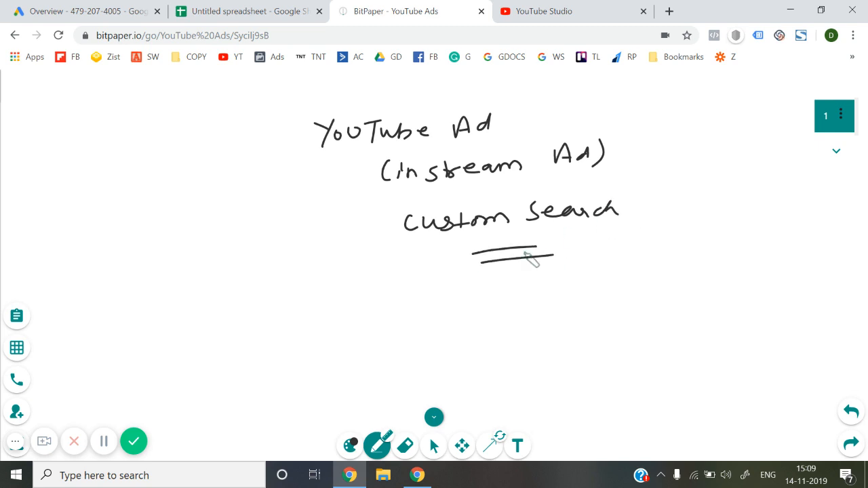
left_click_drag(263, 265, 273, 265)
mouse_move(344, 291)
left_mouse_down()
mouse_move(574, 305)
mouse_move(644, 294)
mouse_move(651, 302)
mouse_move(648, 292)
left_mouse_up()
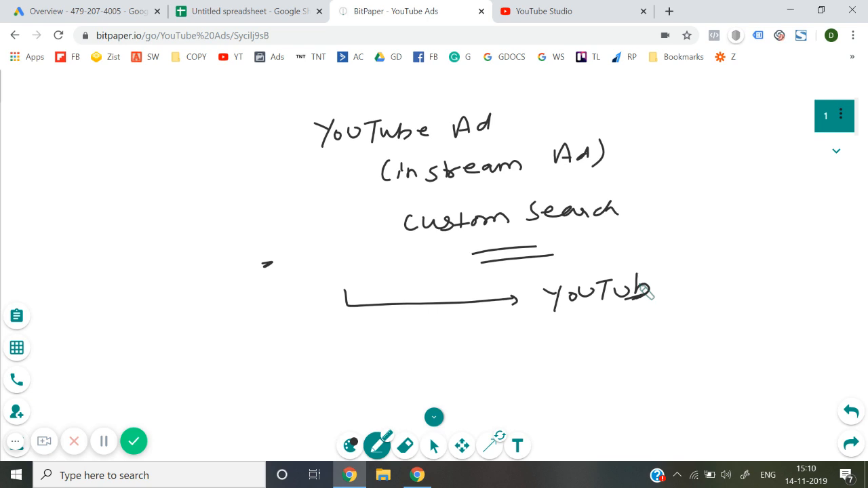
Switch to Google Ads and open the custom audiences list in the Audience manager
left_click(125, 9)
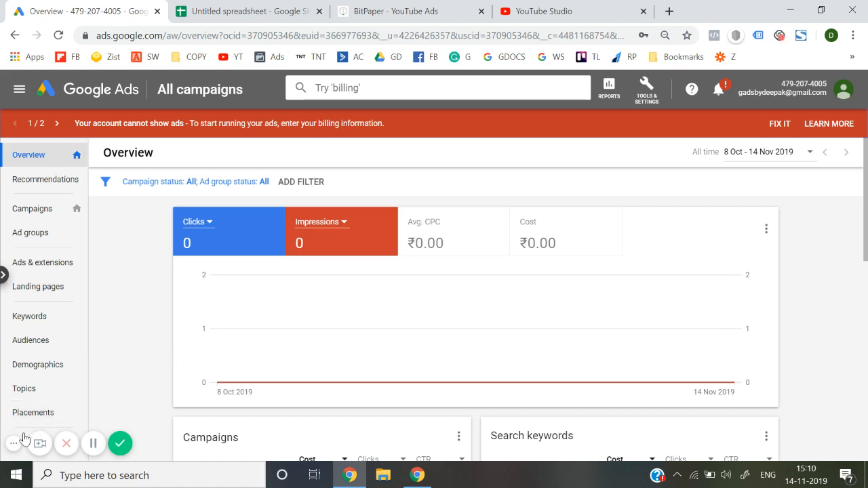
left_click(13, 444)
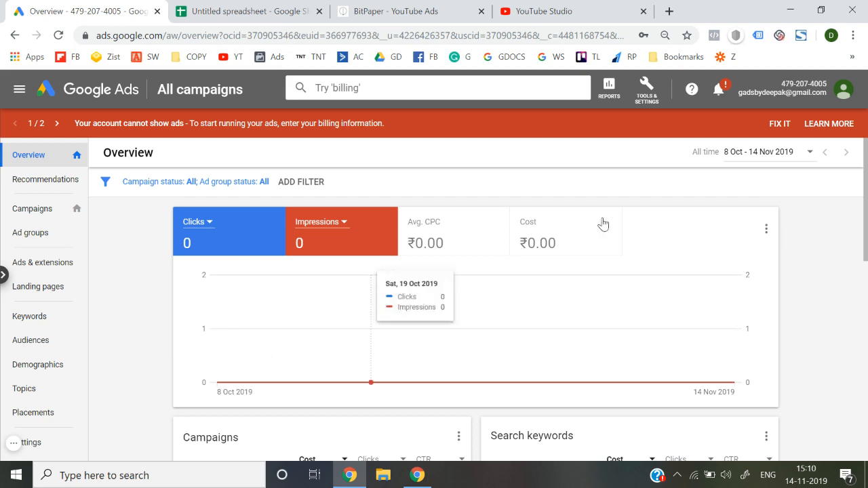
left_click(649, 101)
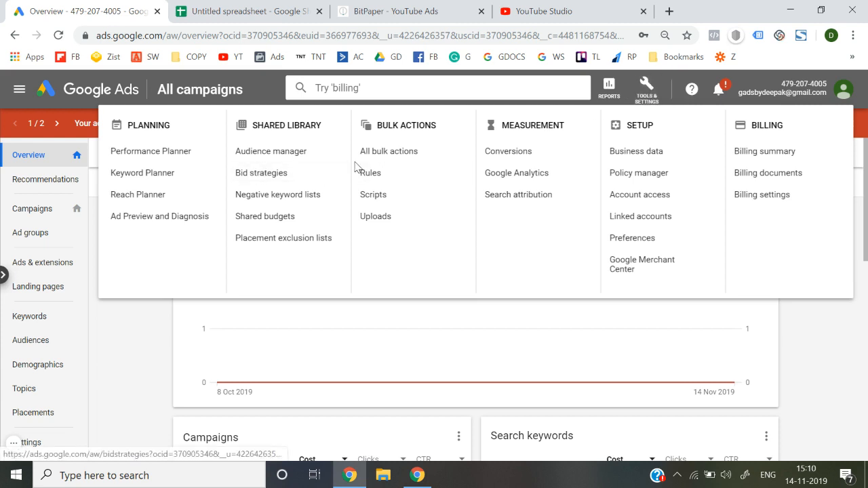
left_click(306, 162)
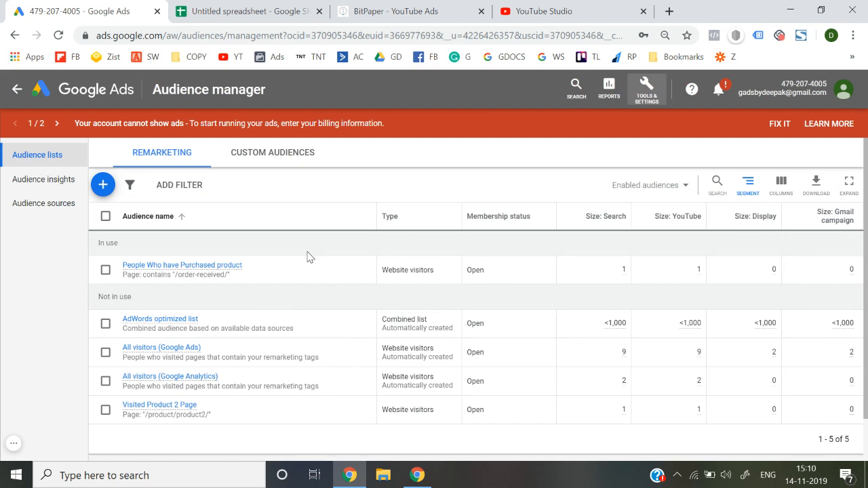
left_click(301, 166)
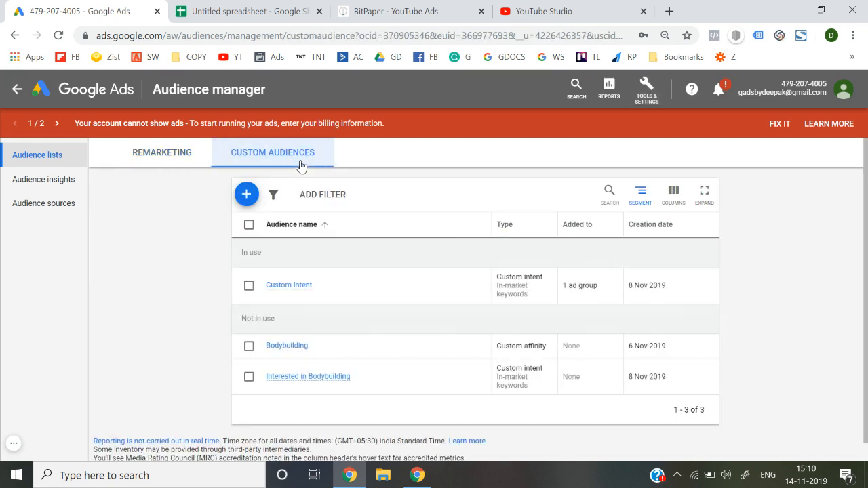
left_click(247, 195)
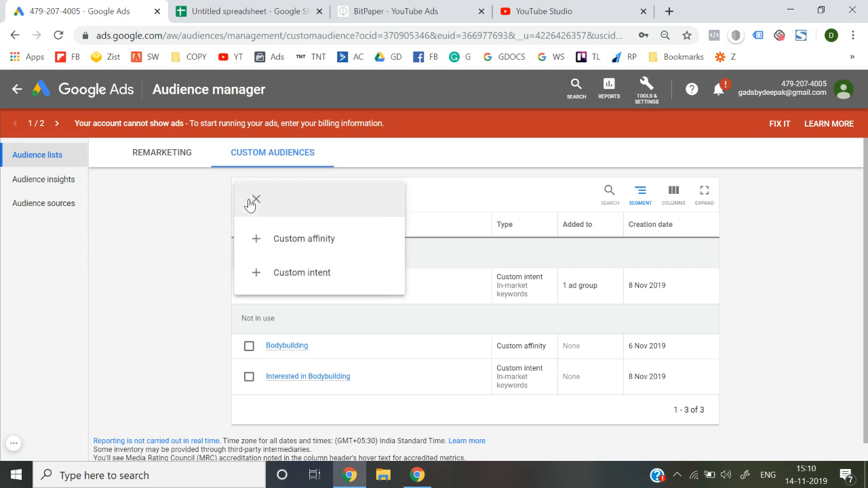
left_click(303, 275)
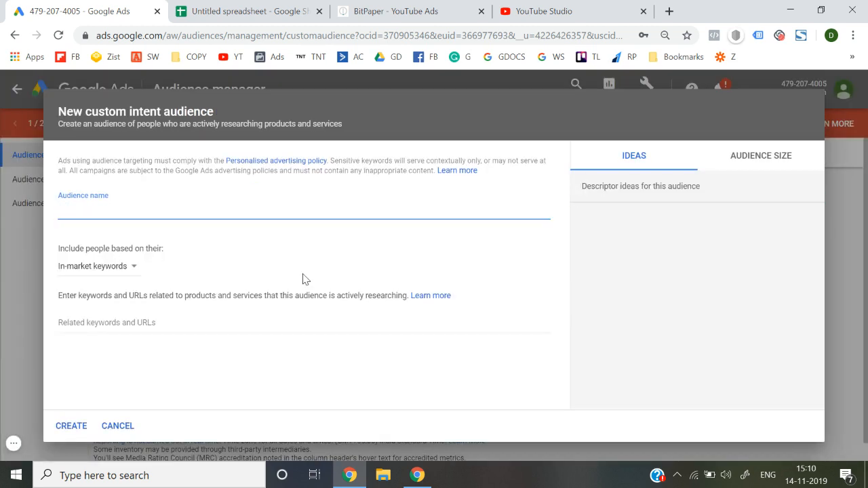
left_click(95, 268)
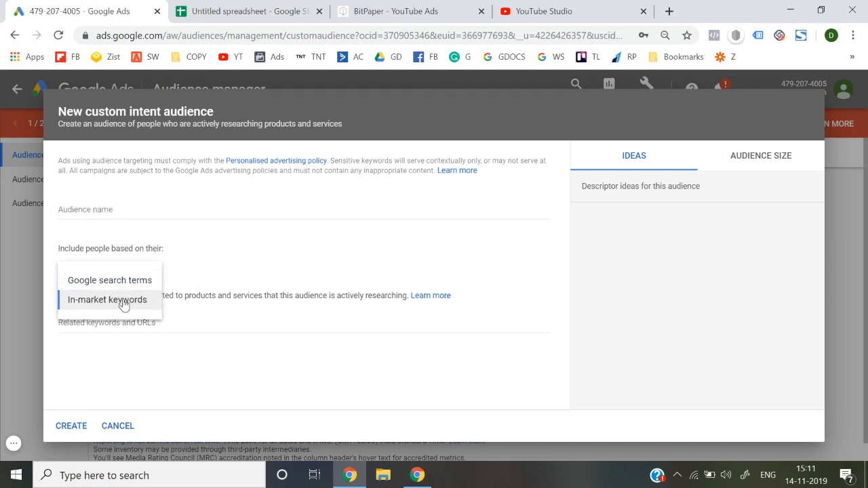
left_click(197, 273)
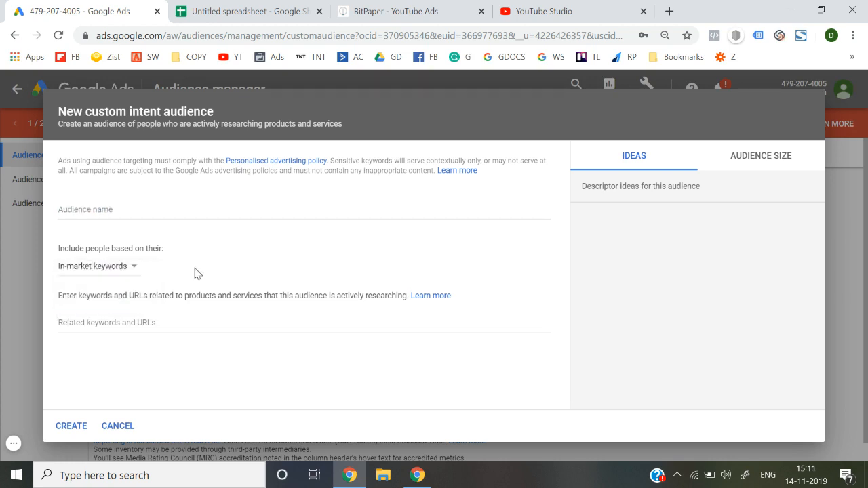
left_click(117, 281)
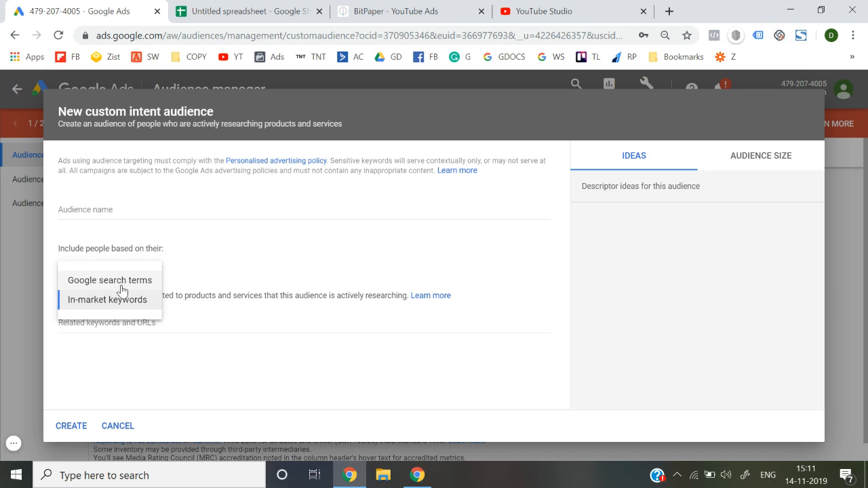
left_click(121, 283)
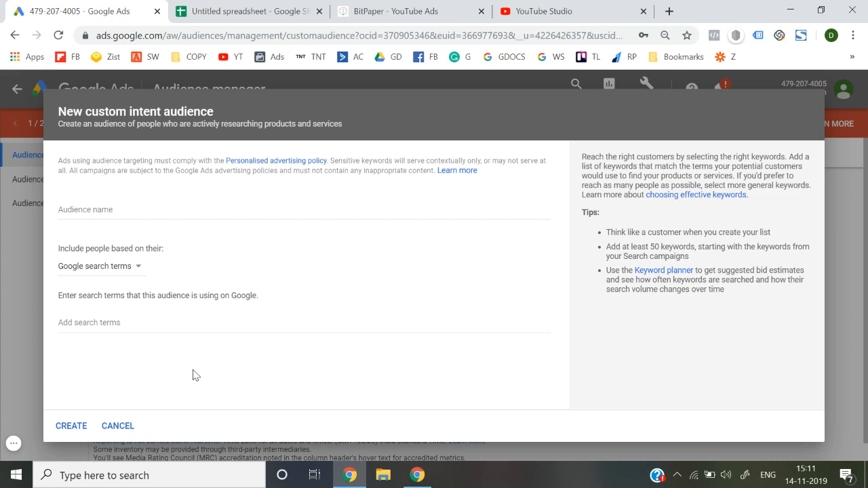
left_click(117, 428)
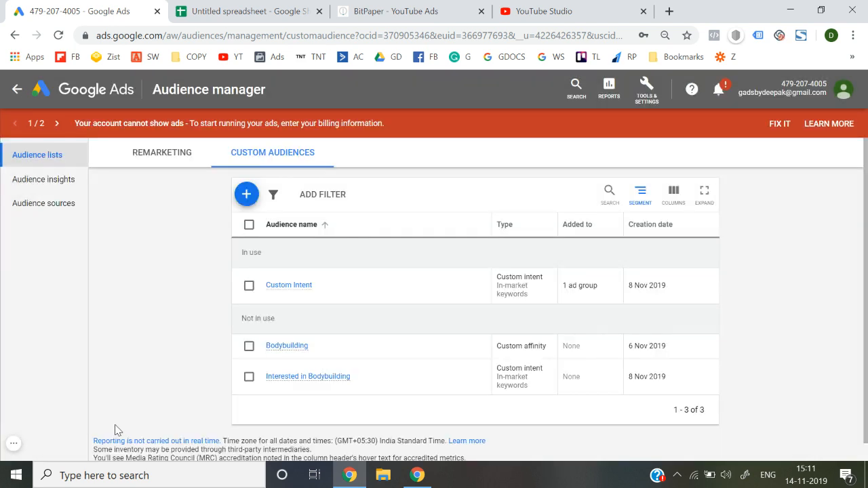
Discover new keywords in the Keyword Planner for "protein for bodybuilding"
left_click(646, 106)
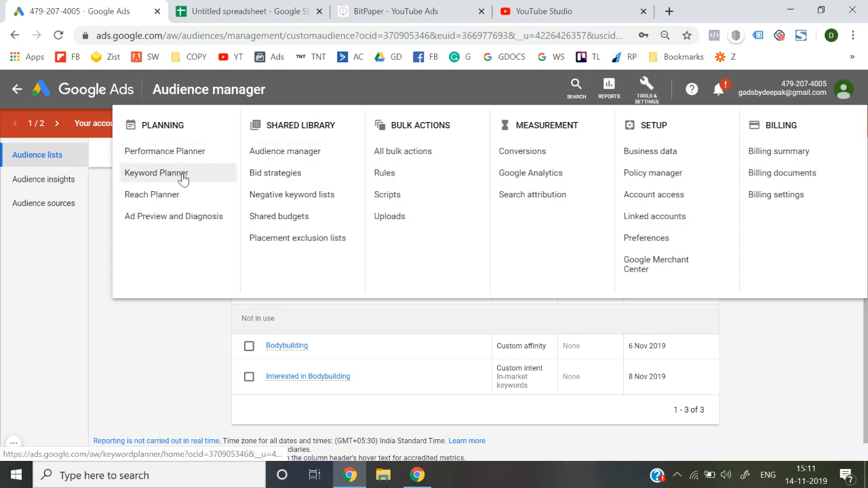
left_click(182, 175)
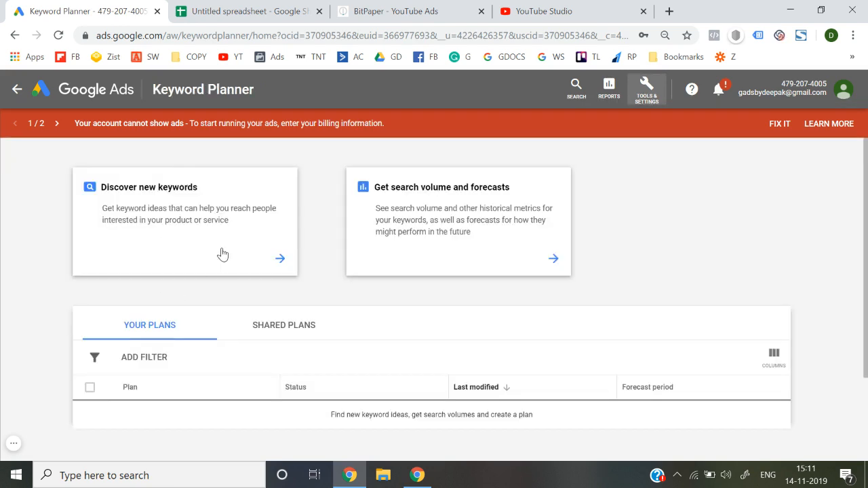
left_click(205, 216)
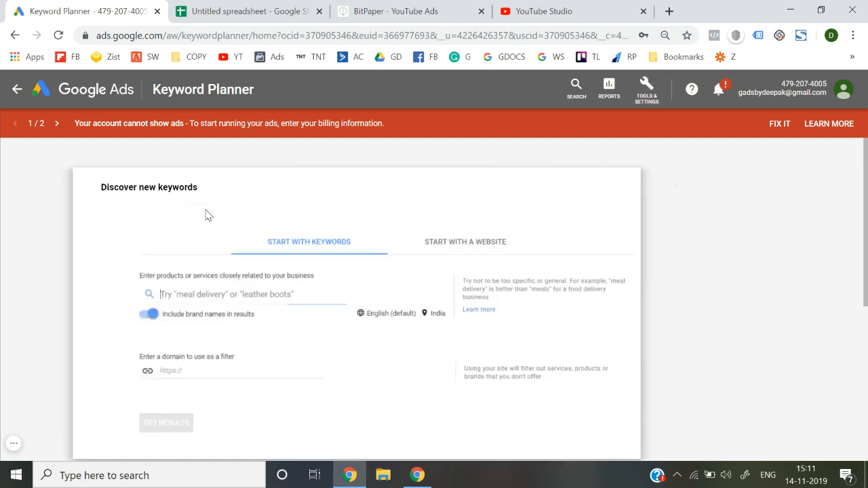
scroll(333, 316, "down", 1)
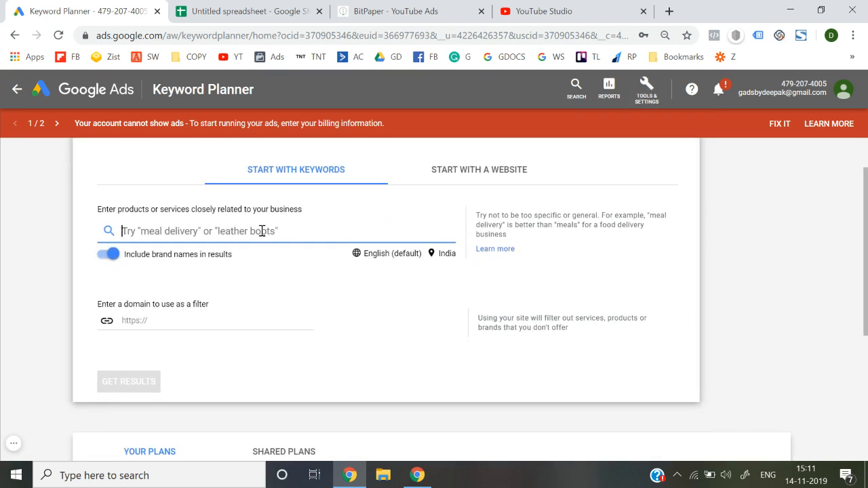
type("protein for bodybuilding")
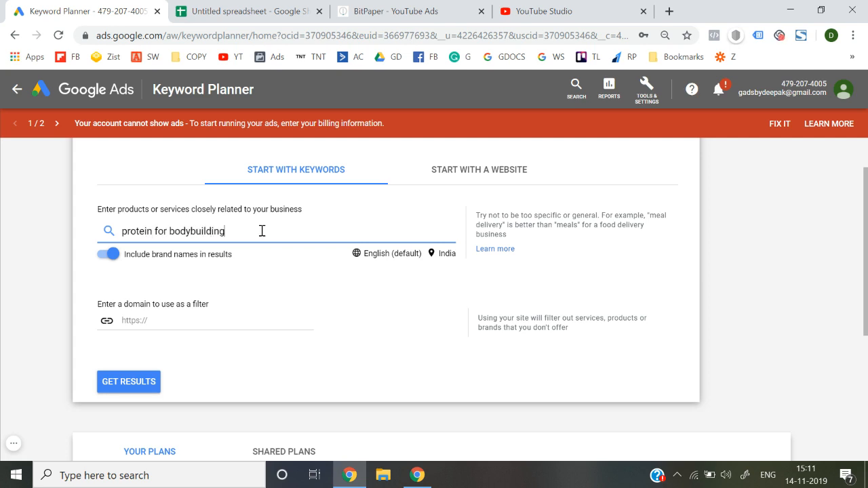
key("Return")
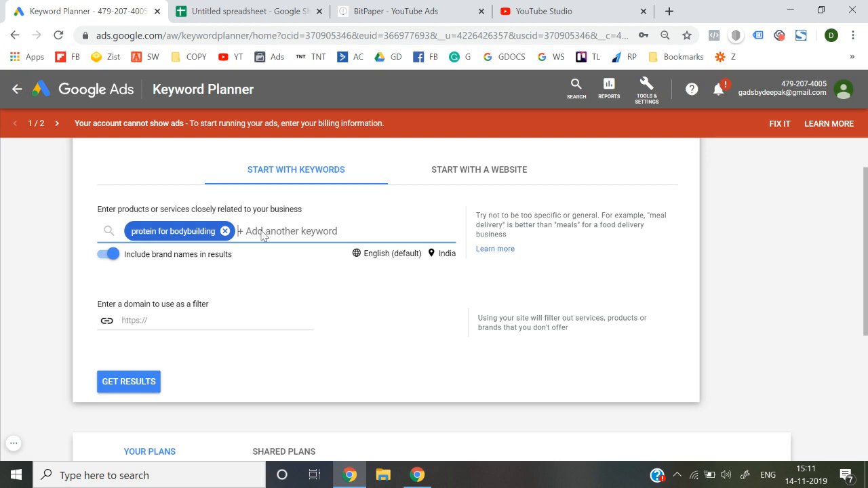
key("Return")
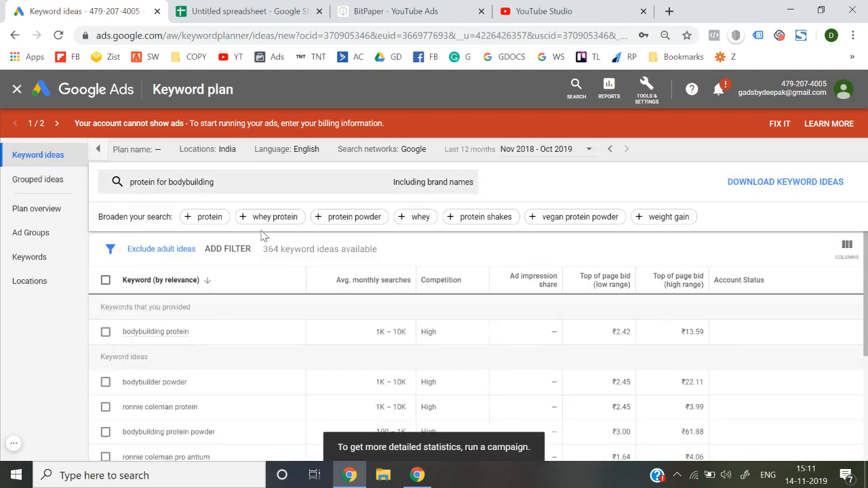
Broaden the keyword search with "whey protein" and show 500 keyword ideas per page
scroll(261, 371, "down", 3)
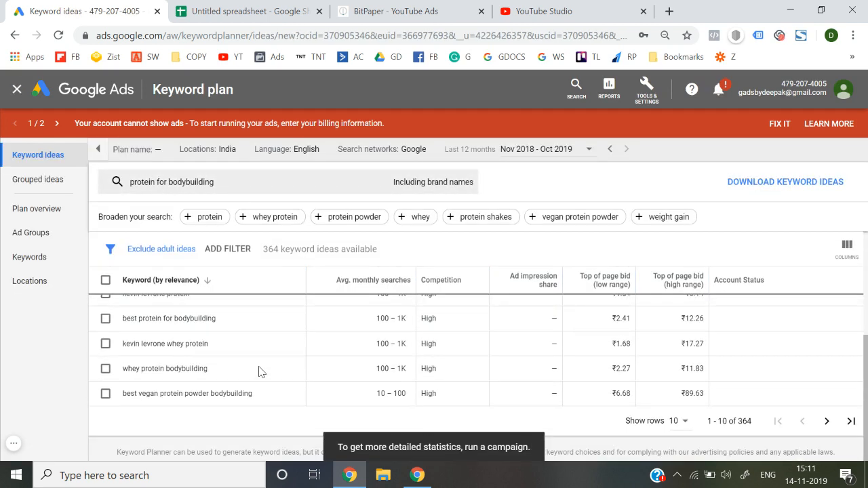
scroll(261, 372, "up", 3)
scroll(261, 371, "down", 3)
scroll(262, 372, "up", 3)
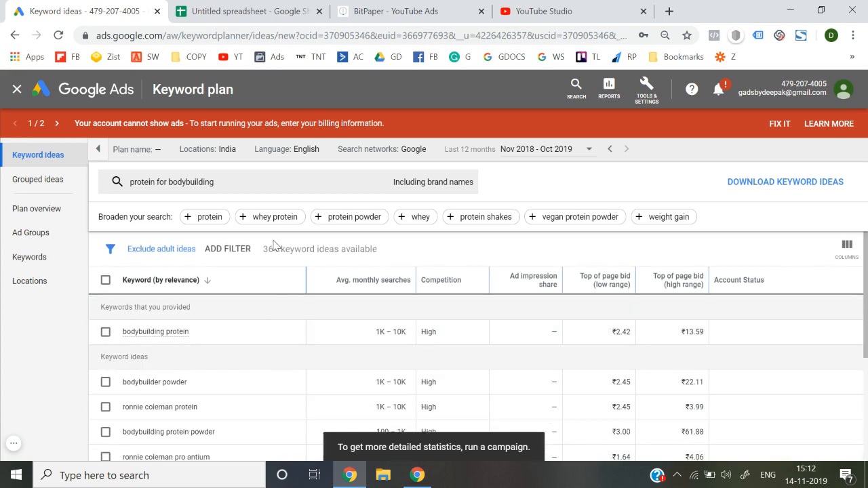
left_click(267, 217)
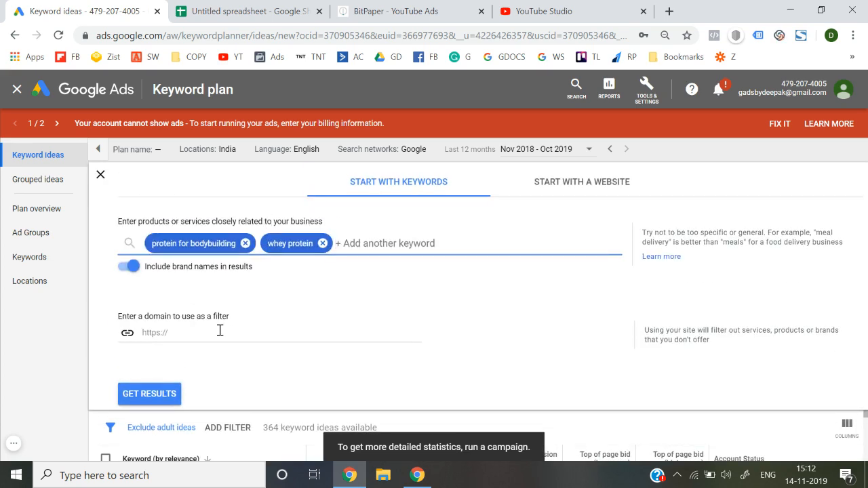
left_click(149, 394)
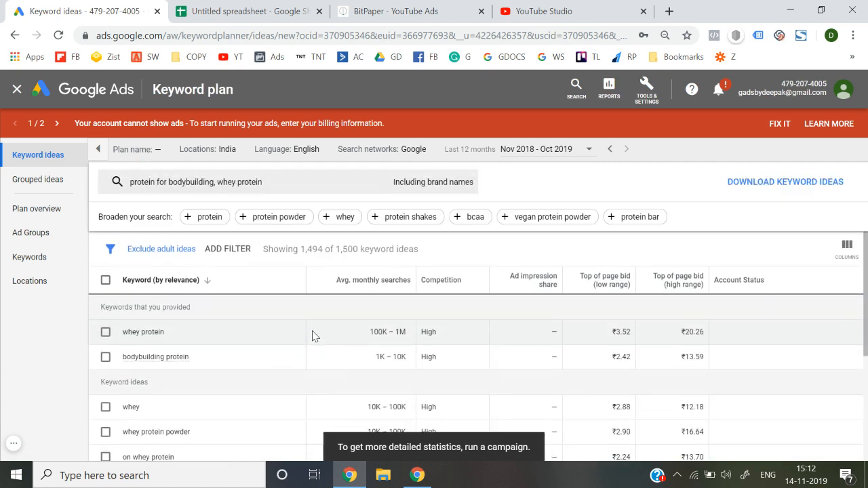
scroll(313, 337, "down", 3)
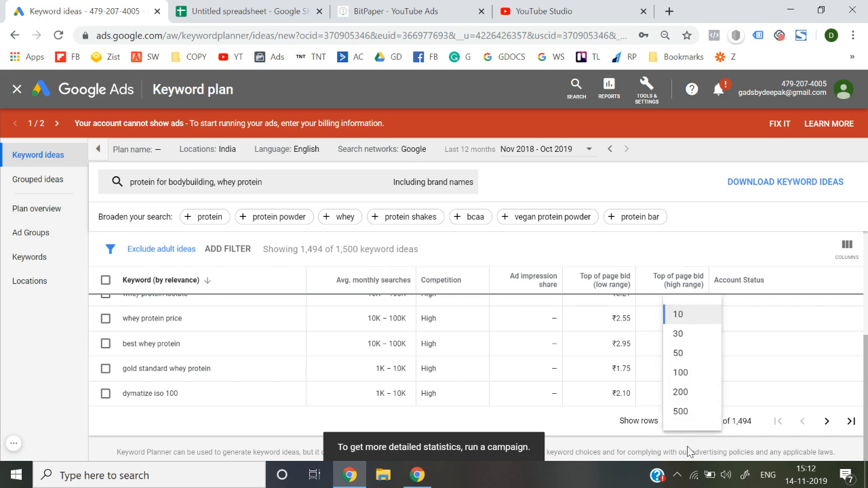
left_click(686, 411)
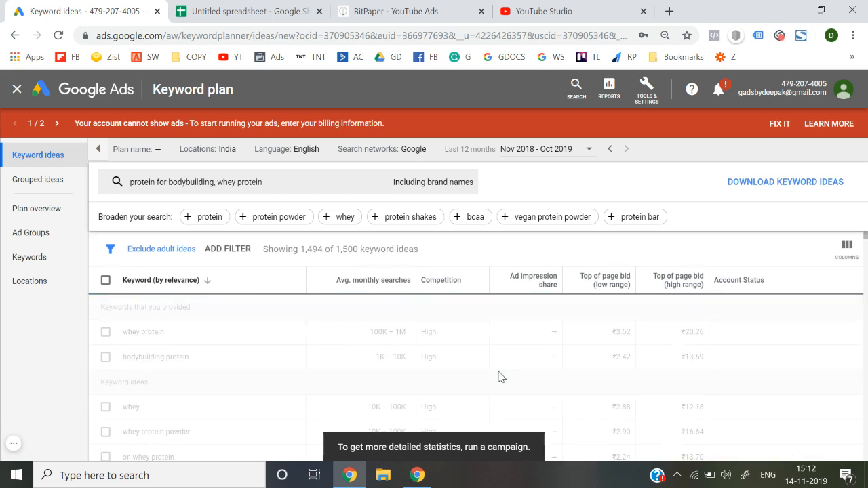
Examine the keyword ideas for relevant search terms, checking their monthly searches and competition
scroll(500, 374, "down", 5)
scroll(500, 376, "down", 10)
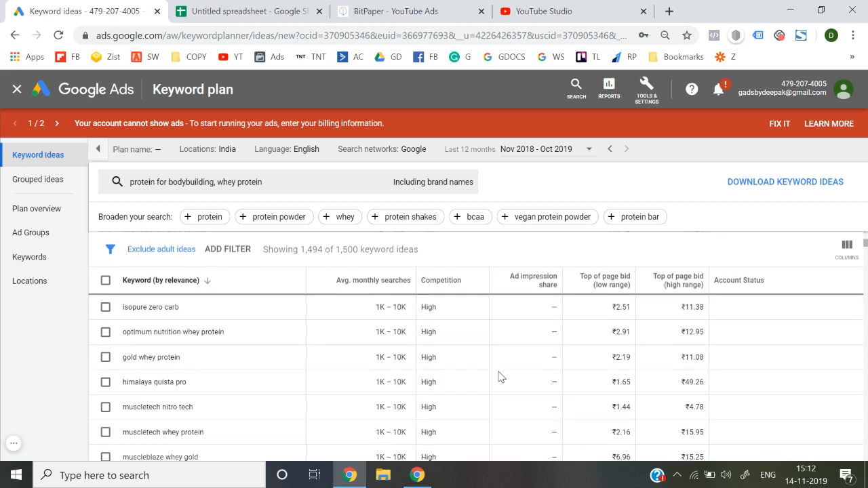
scroll(500, 377, "down", 10)
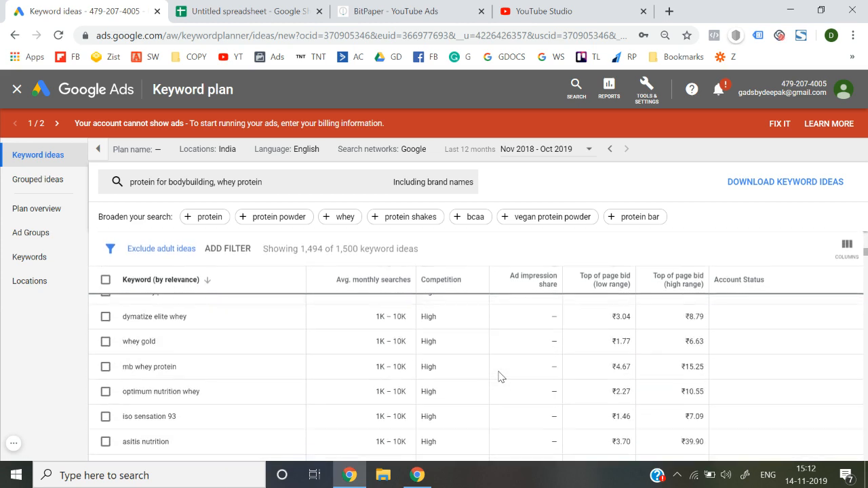
scroll(500, 377, "down", 10)
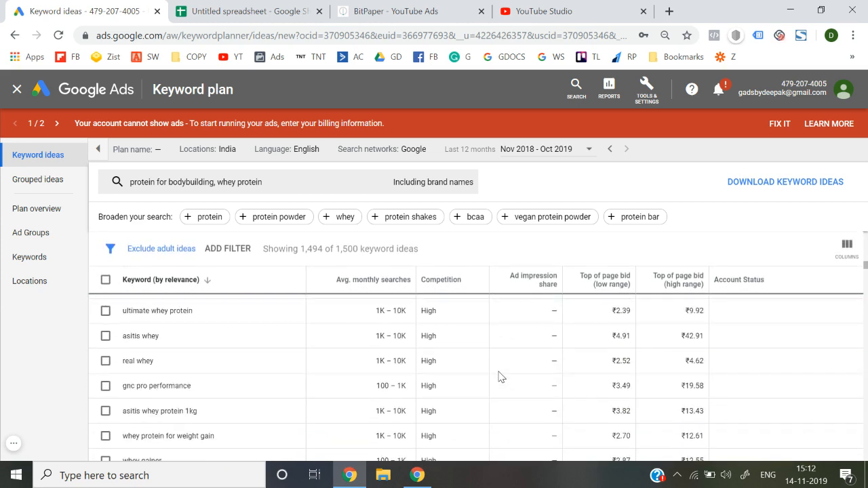
scroll(500, 377, "down", 10)
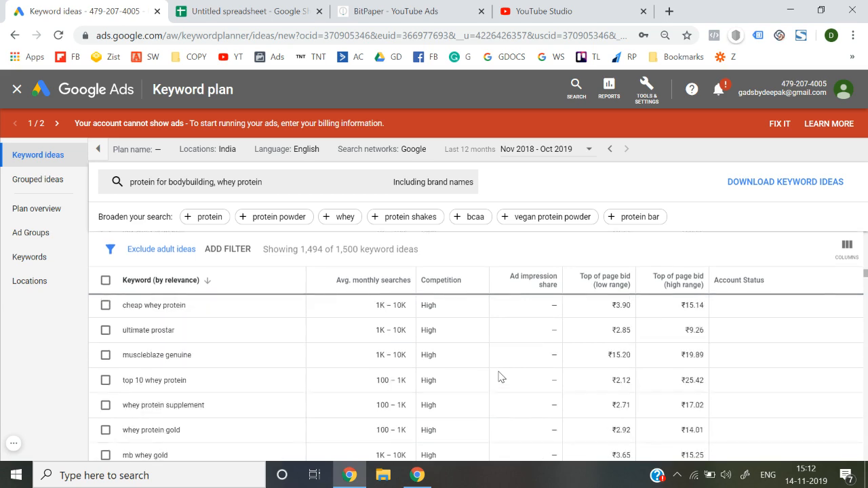
scroll(500, 376, "up", 4)
scroll(500, 376, "up", 10)
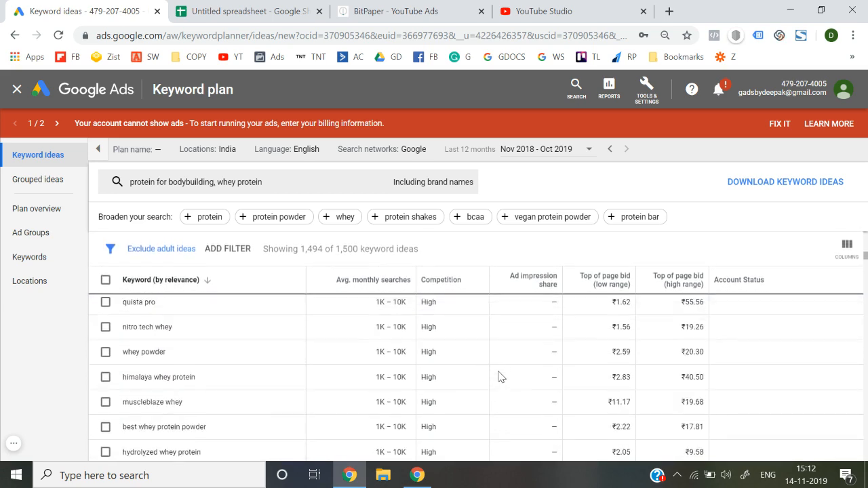
scroll(500, 376, "down", 15)
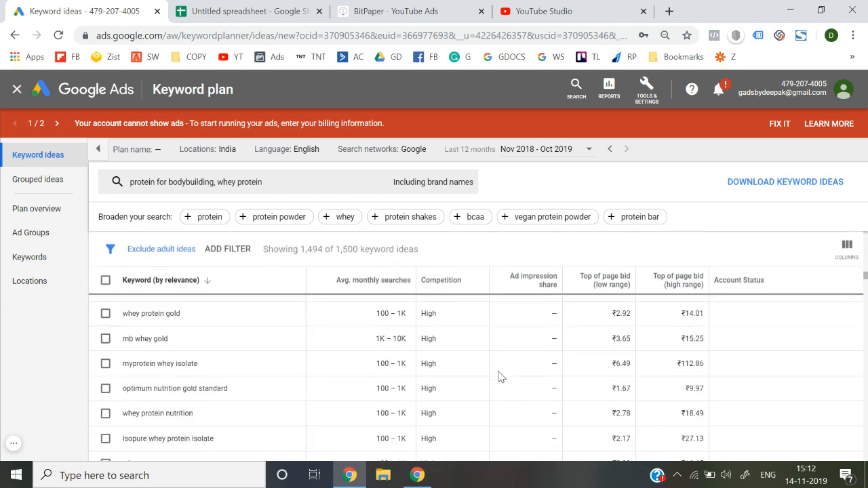
scroll(500, 376, "up", 10)
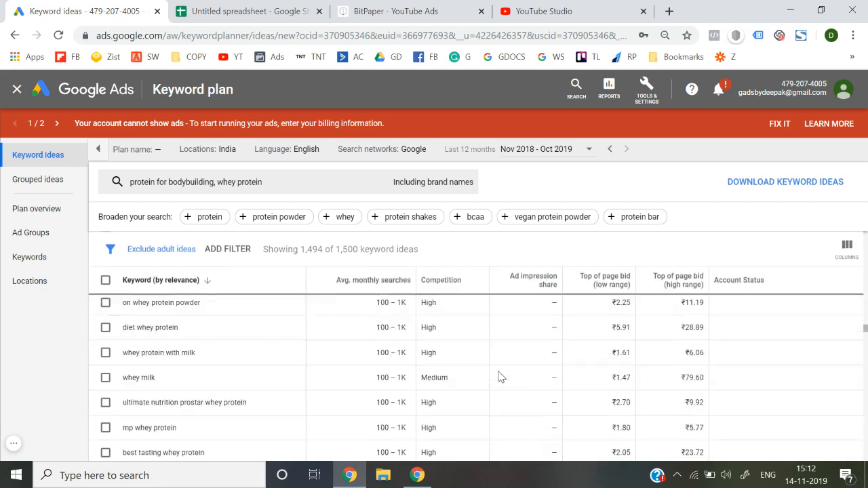
scroll(500, 376, "up", 10)
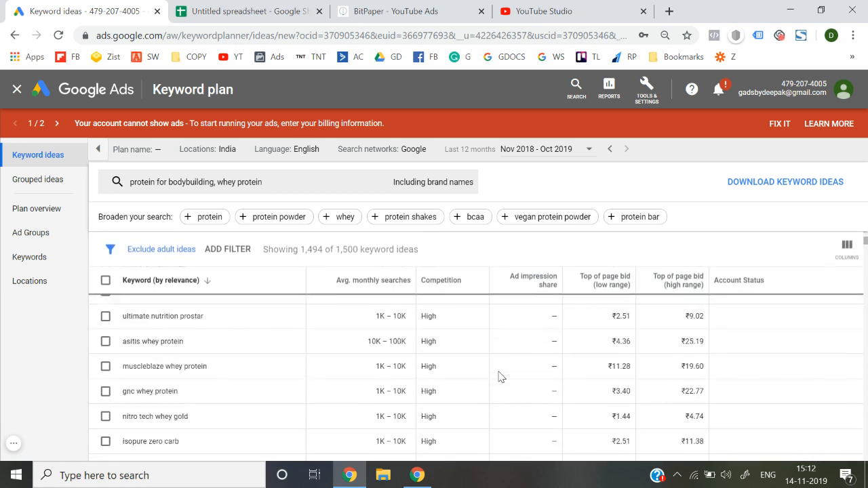
Download the keyword ideas as a CSV file and open the downloaded Keyword Stats file in Excel
scroll(499, 377, "down", 2)
scroll(500, 376, "down", 3)
left_click(766, 184)
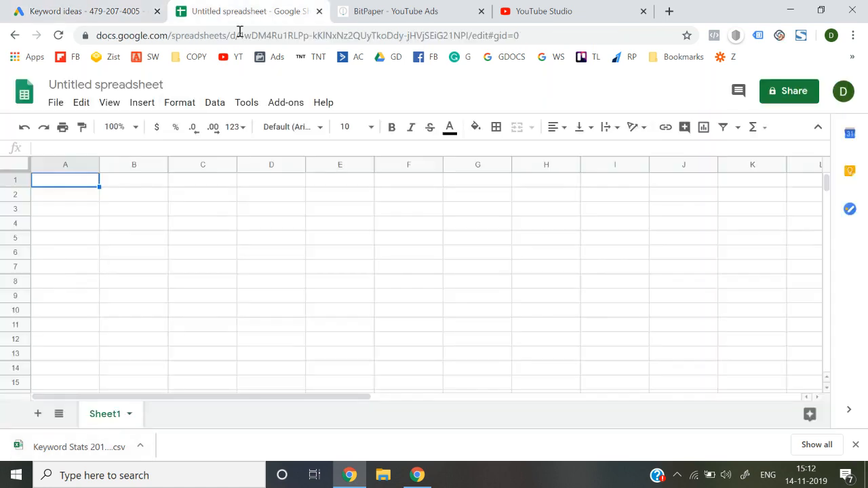
left_click(241, 12)
left_click(85, 11)
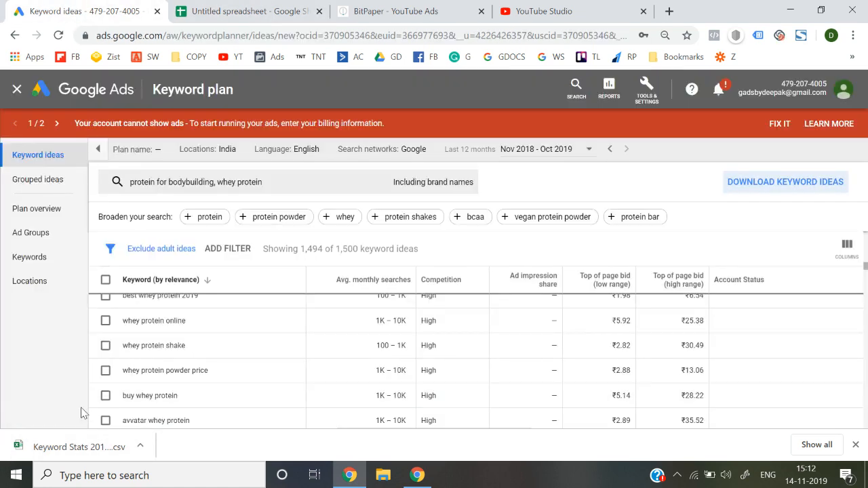
left_click(77, 444)
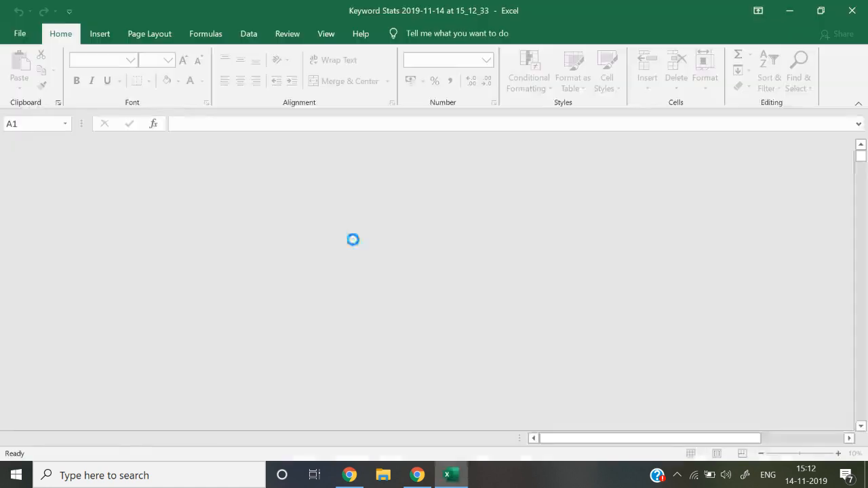
Copy all the keyword data from the Excel file into the blank Google Sheets spreadsheet, starting at cell A1
key("ctrl+shift+End")
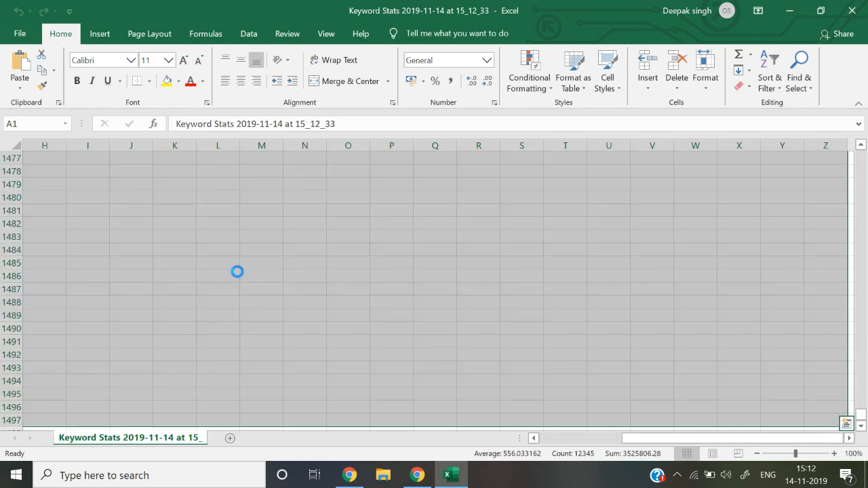
key("alt+Tab")
left_click(236, 9)
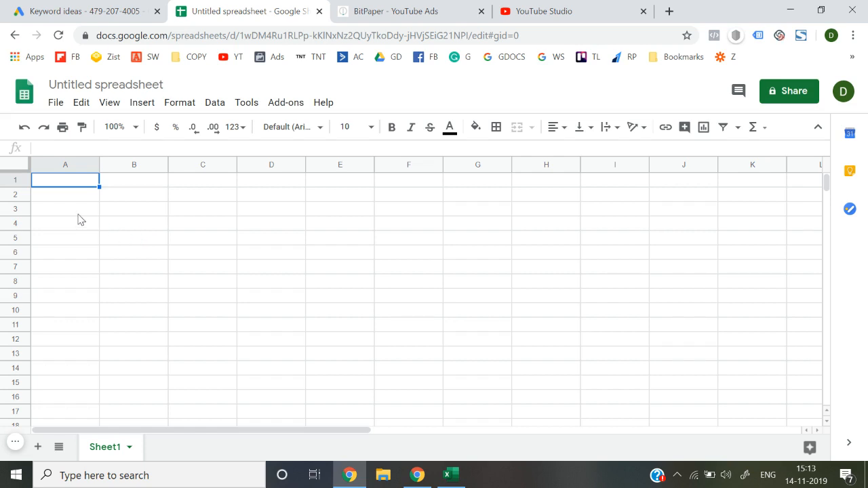
key("ctrl+v")
left_click(212, 197)
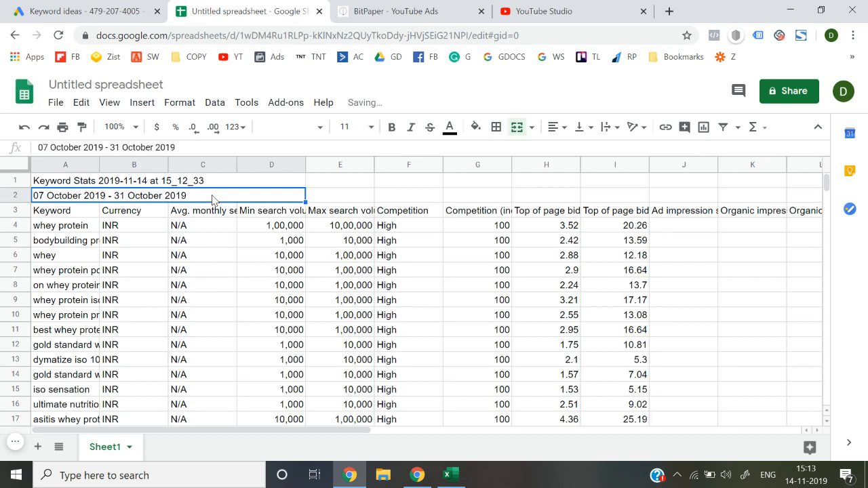
Delete rows 1 and 2, which hold the report title and date range, above the Keyword header row
key("ctrl+a")
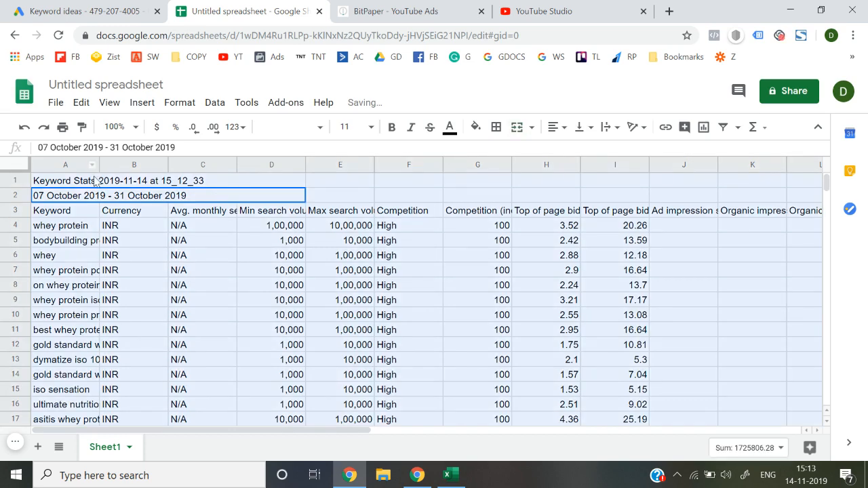
left_click(14, 178)
left_click(14, 195, "shift")
right_click(14, 190)
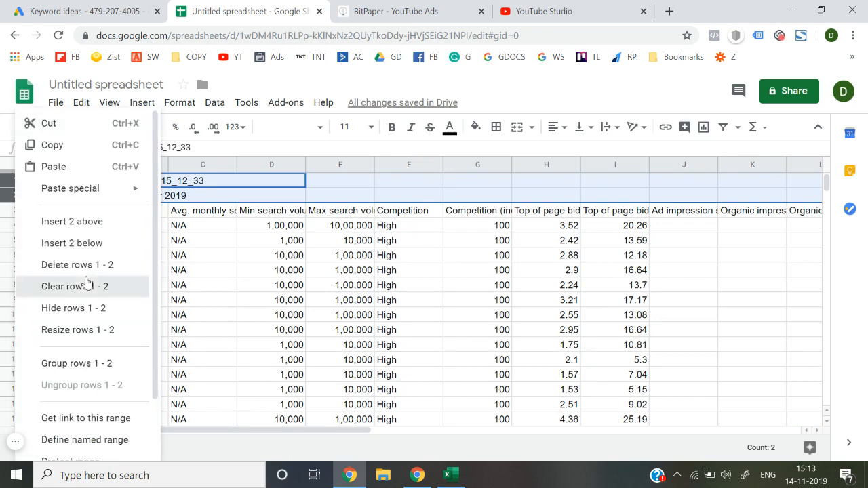
left_click(91, 266)
Delete the Currency and Avg. monthly searches columns from the sheet
left_click(141, 164)
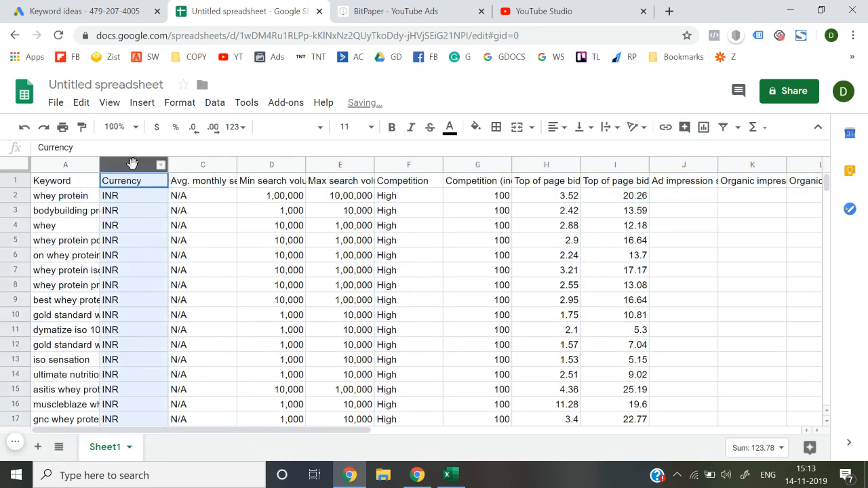
right_click(135, 164)
left_click(189, 264)
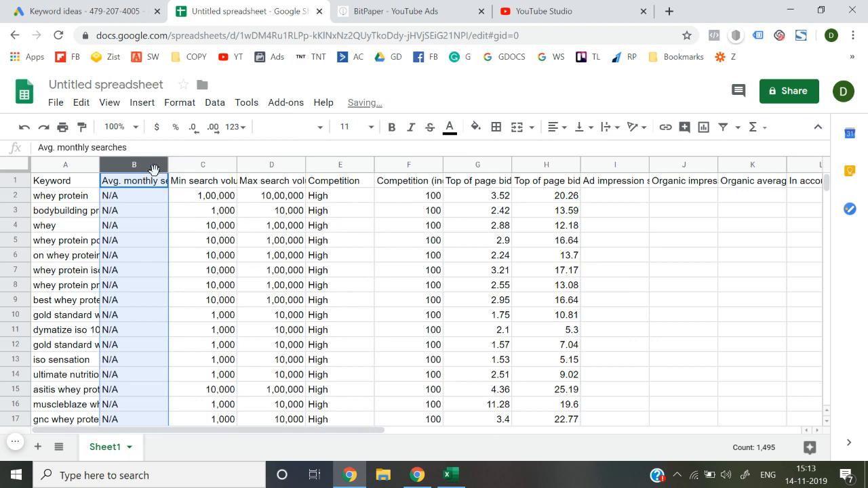
right_click(144, 164)
left_click(197, 268)
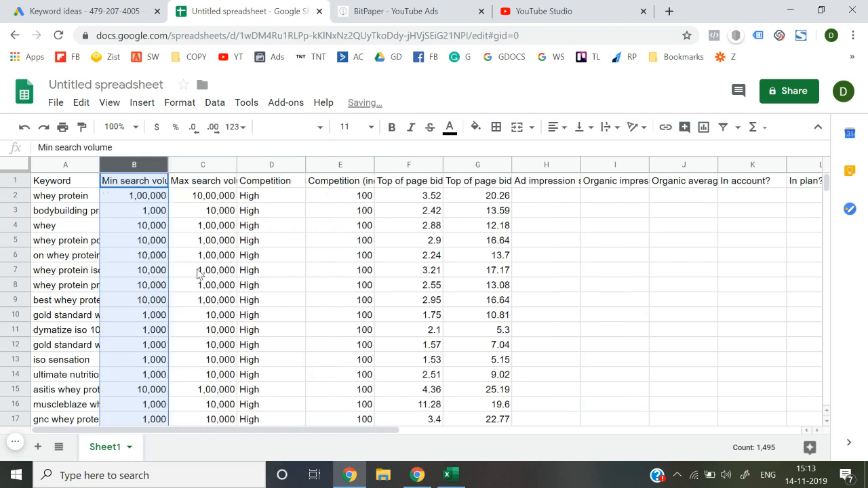
Delete columns B through X, from Min search volume to the last monthly searches column, keeping only the Keyword column
key("shift+Right")
key("shift+Right")
key("shift+Right")
key("shift+Right")
key("shift+Right")
key("shift+Right")
key("shift+Right")
key("shift+Right")
key("shift+Right")
key("shift+Right")
key("shift+Right")
key("shift+Right")
key("shift+Right")
key("shift+Right")
key("shift+Right")
key("shift+Right")
key("shift+Right")
key("shift+Right")
key("shift+Right")
key("shift+Right")
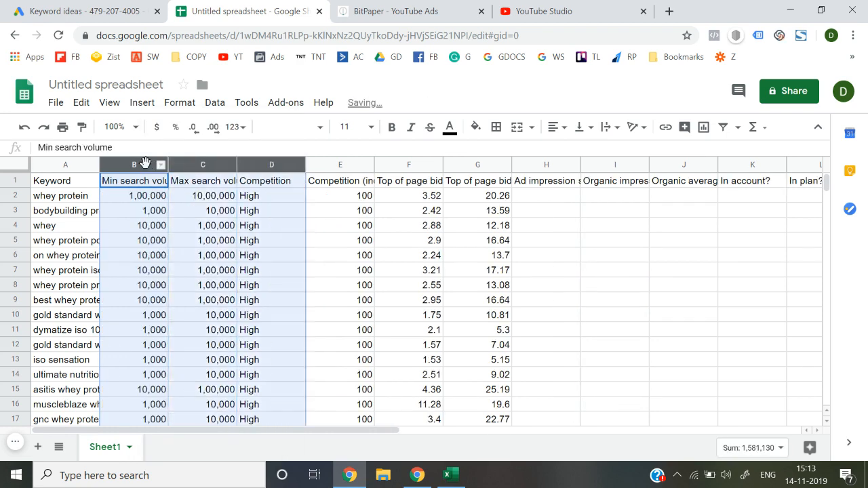
right_click(144, 163)
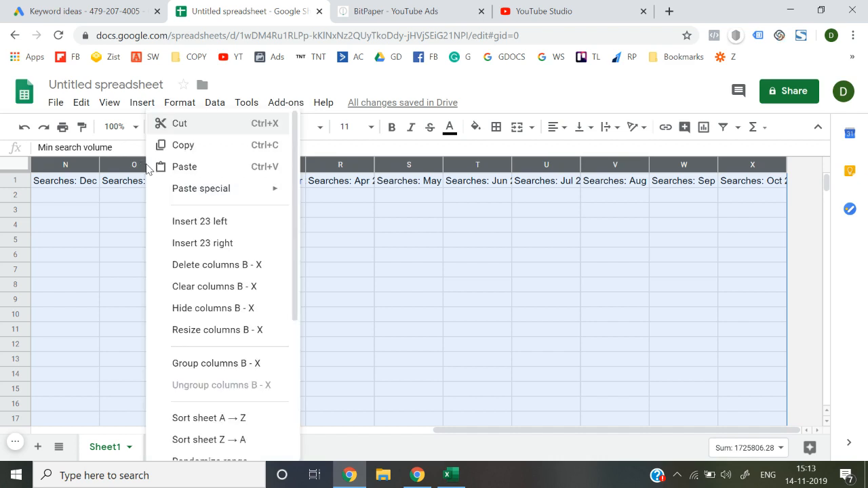
left_click(209, 264)
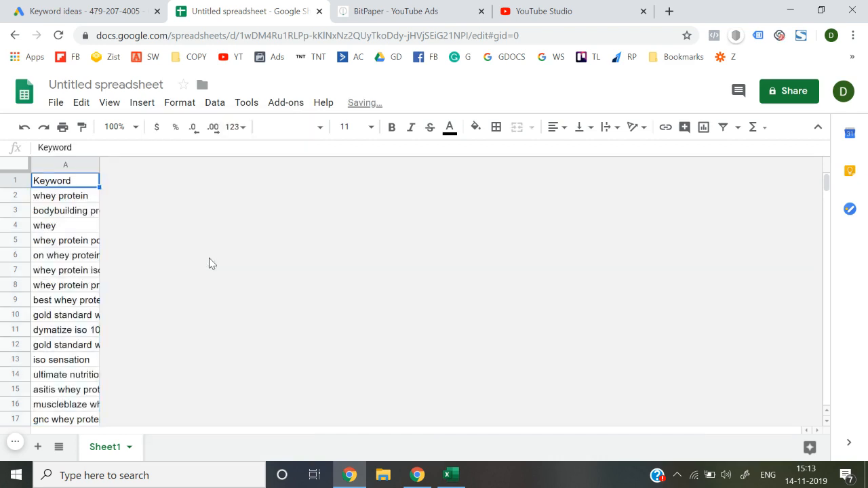
Fit column A to its contents and copy all the keywords from cell A2 down to the last row
key("Down")
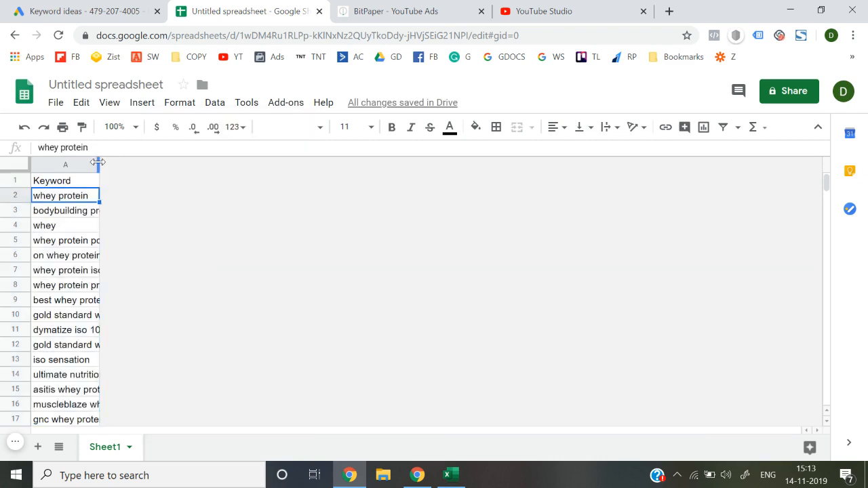
double_click(98, 164)
key("ctrl+Down")
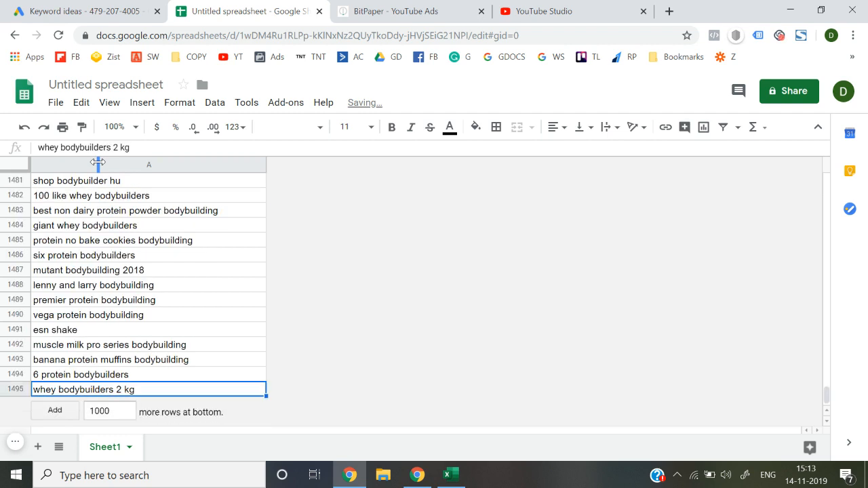
key("ctrl+Up")
key("Down")
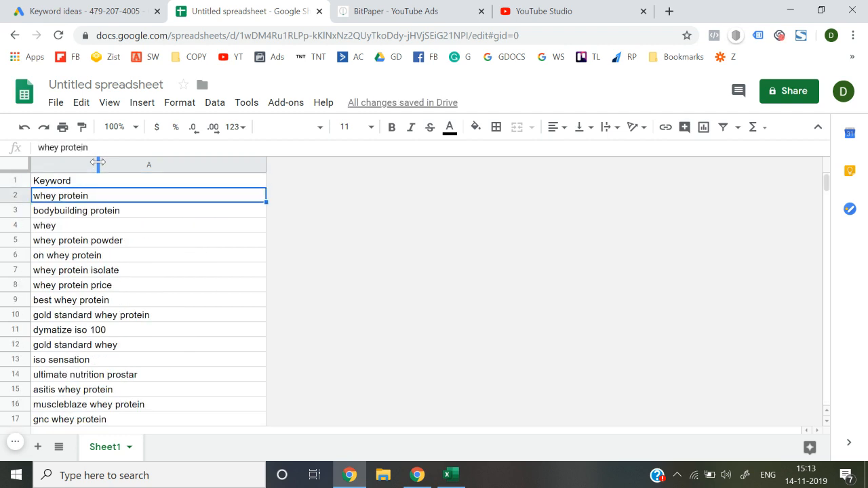
key("ctrl+shift+Down")
key("ctrl+c")
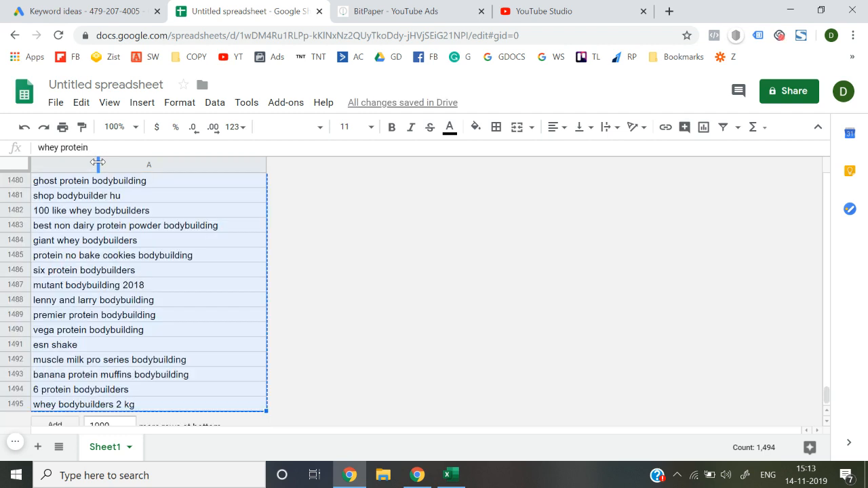
Switch back to Google Ads and open the custom audiences list in the Audience manager
left_click(116, 7)
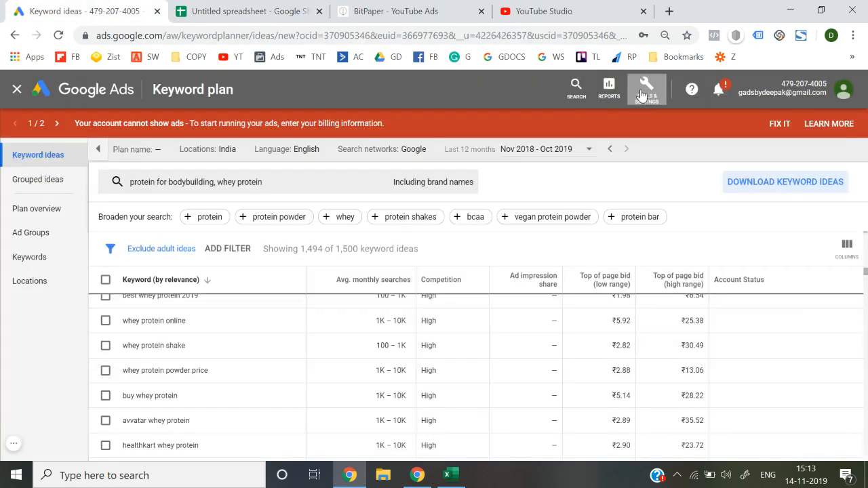
left_click(642, 95)
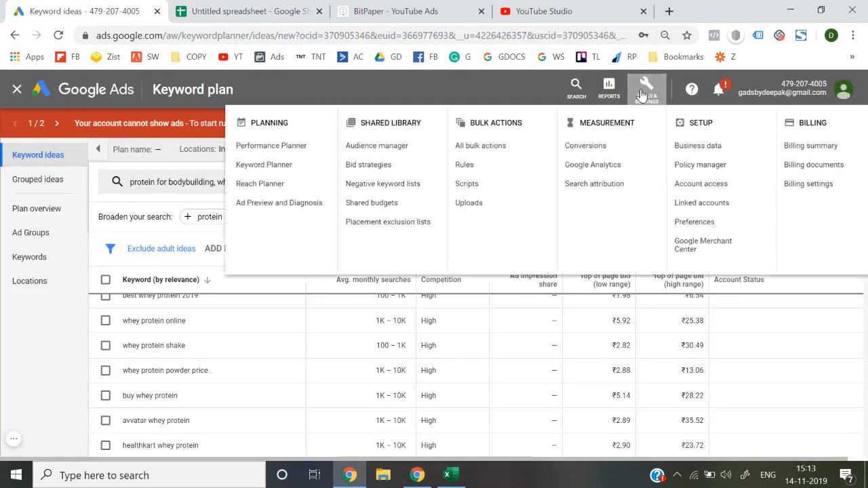
left_click(318, 158)
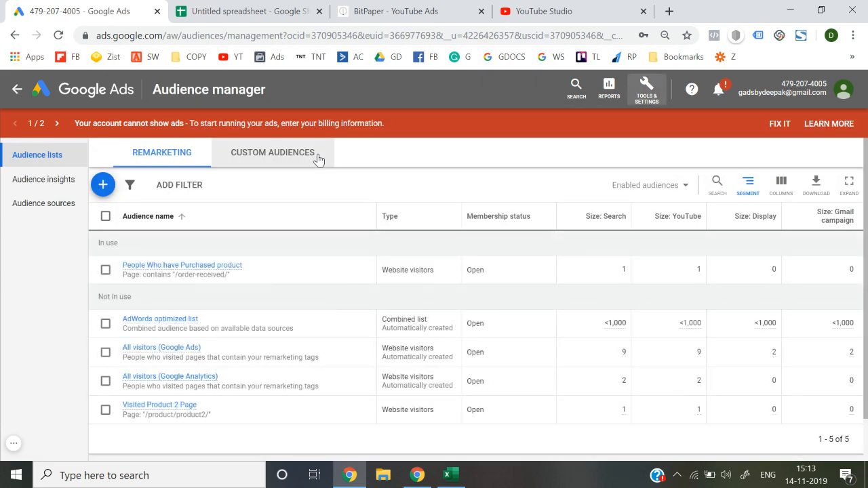
left_click(277, 151)
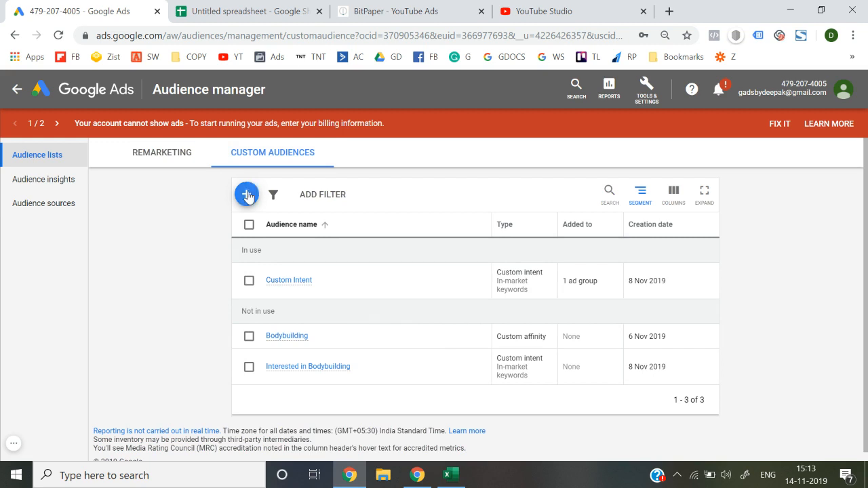
Check the keyword list in the spreadsheet, then start a new custom intent audience in Google Ads
left_click(230, 7)
key("ctrl+Home")
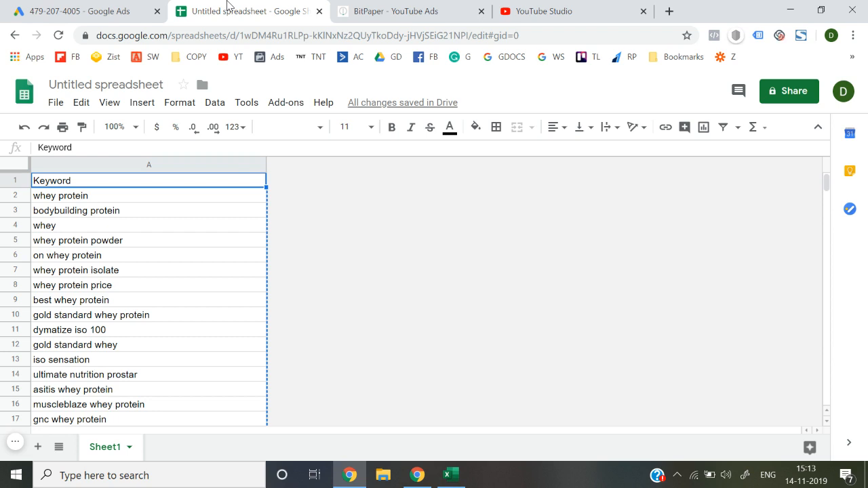
left_click(85, 11)
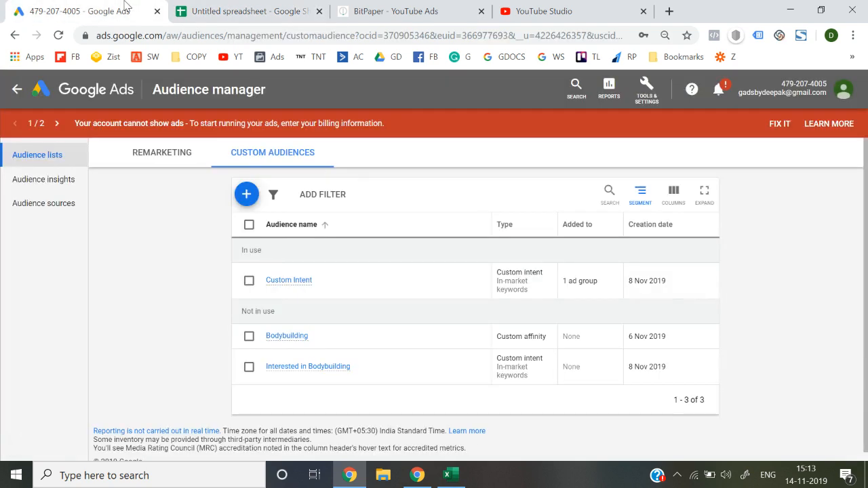
left_click(246, 195)
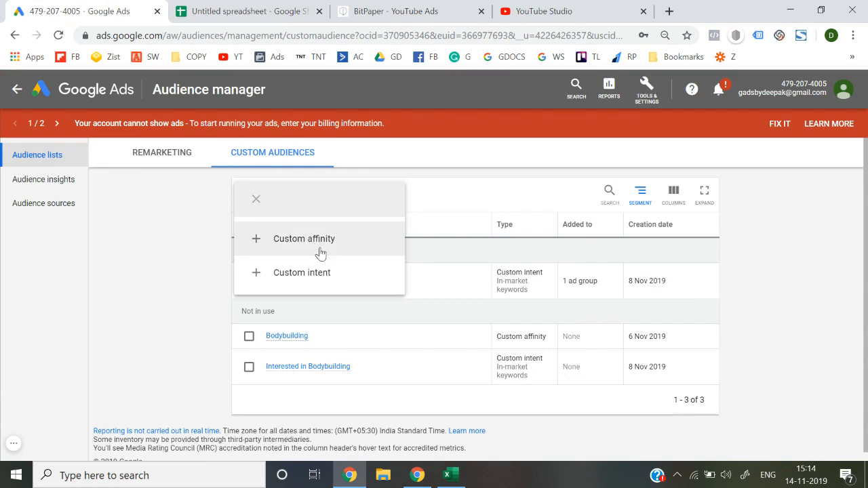
left_click(324, 272)
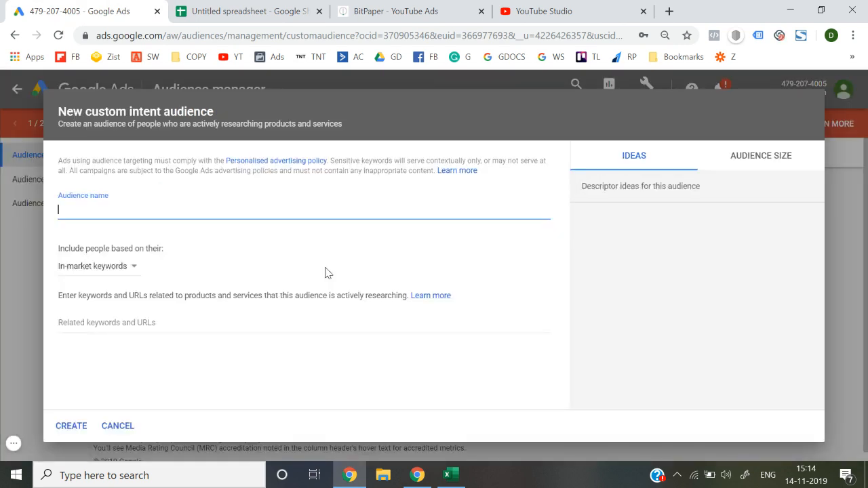
Name the audience "14 Nov_ Protein" and include people based on their Google search terms
type("P")
type("!4")
type("14 No")
type("v_ Protre")
type("in")
left_click(114, 270)
left_click(107, 282)
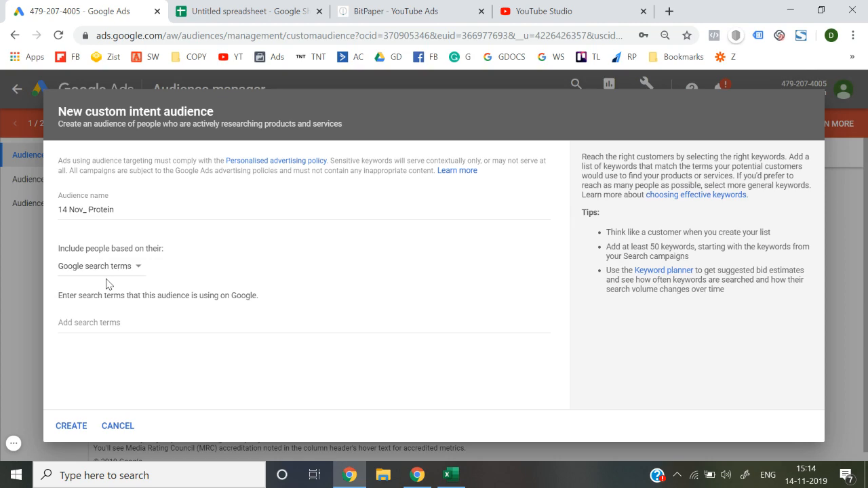
Add the copied keywords from the spreadsheet as the audience's search terms and try to create the audience
left_click(120, 322)
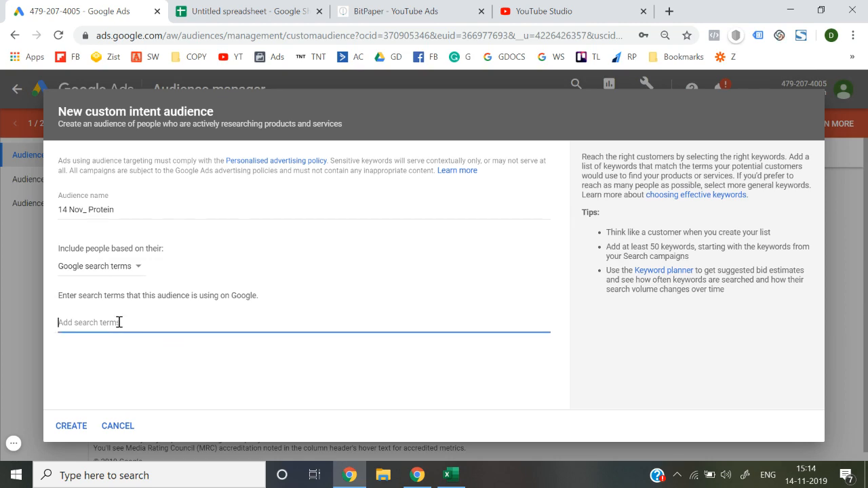
left_click(260, 7)
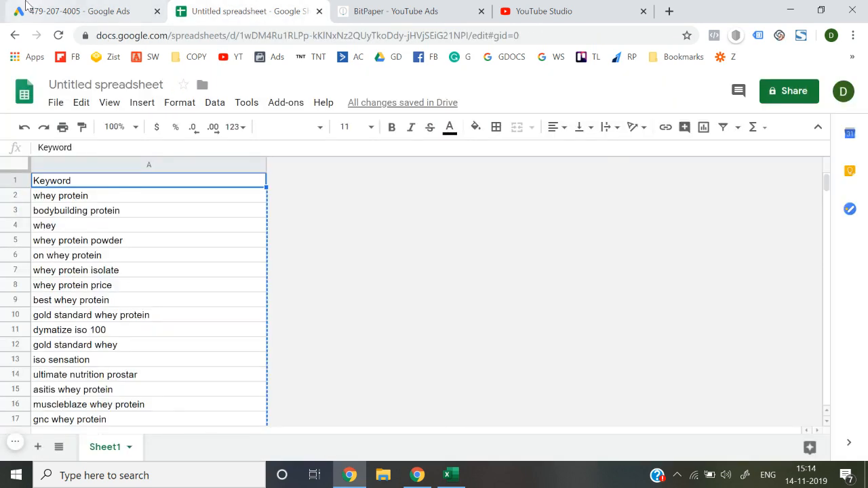
left_click(28, 8)
key("ctrl+v")
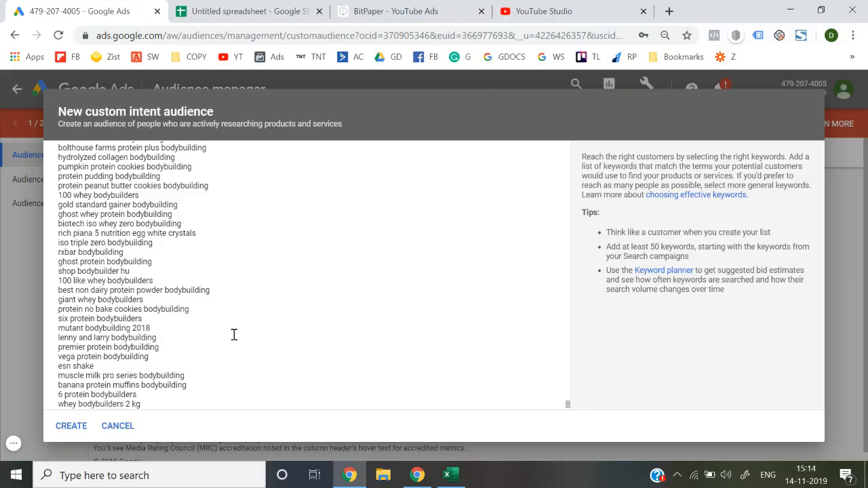
scroll(276, 349, "down", 5)
scroll(276, 349, "down", 10)
scroll(278, 354, "up", 5)
scroll(278, 354, "up", 15)
left_click(73, 427)
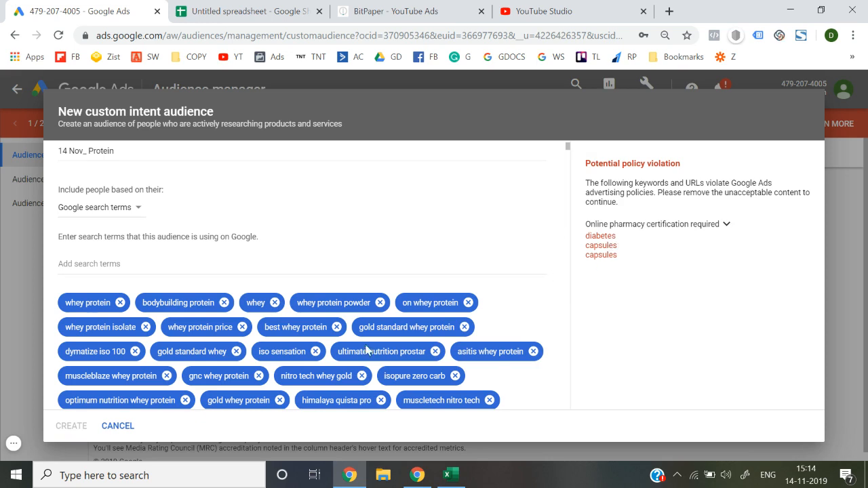
Find "diabetes" among the search terms, remove "whey protein and diabetes", and try again to create the audience
scroll(366, 350, "down", 10)
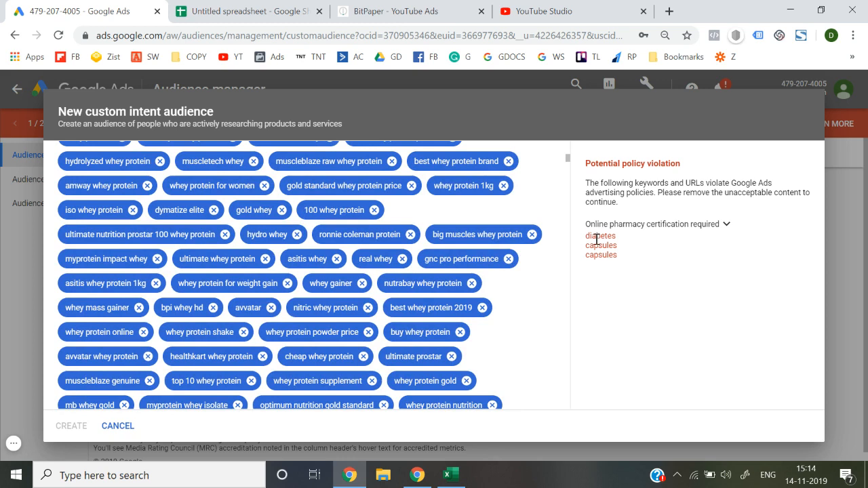
double_click(596, 238)
key("ctrl+f")
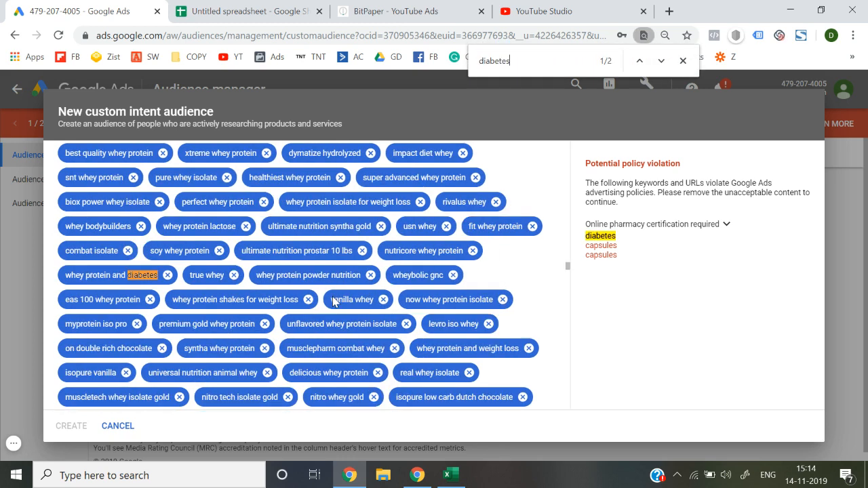
left_click(167, 275)
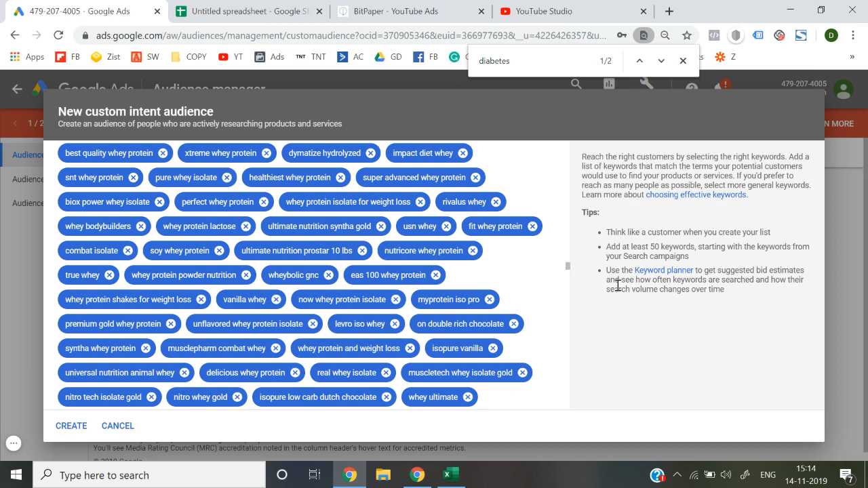
left_click(72, 426)
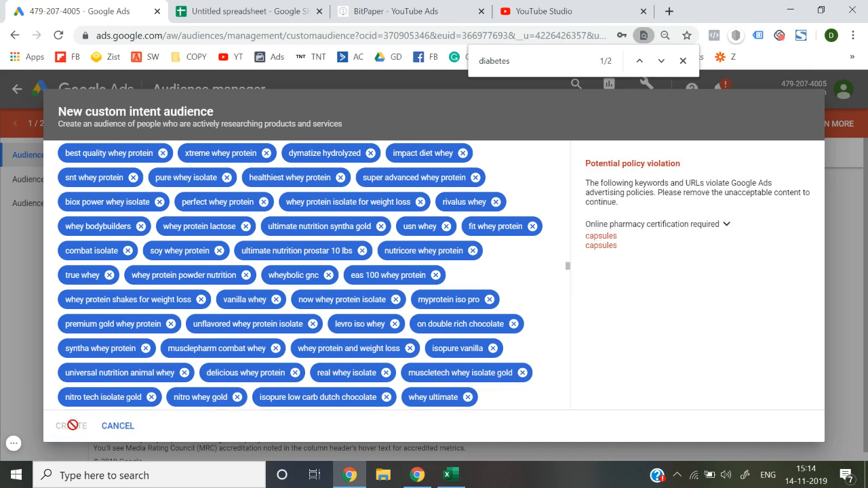
Find "capsules" among the search terms, remove "protein capsules bodybuilding" and "best protein capsules for bodybuilding", and create the audience
double_click(596, 236)
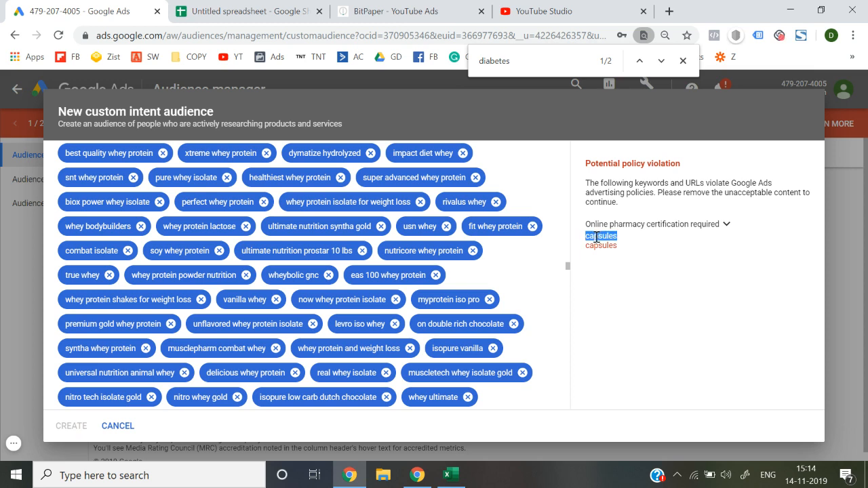
key("ctrl+c")
key("ctrl+f")
key("ctrl+v")
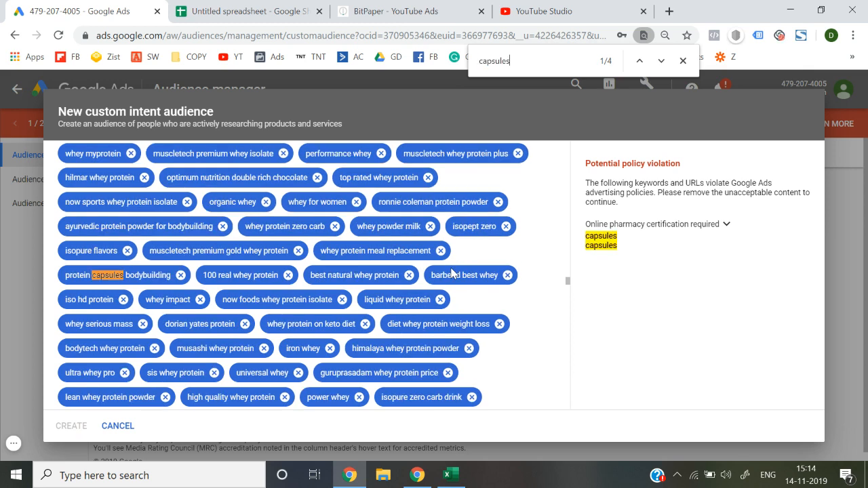
left_click(181, 274)
key("ctrl+f")
key("ctrl+v")
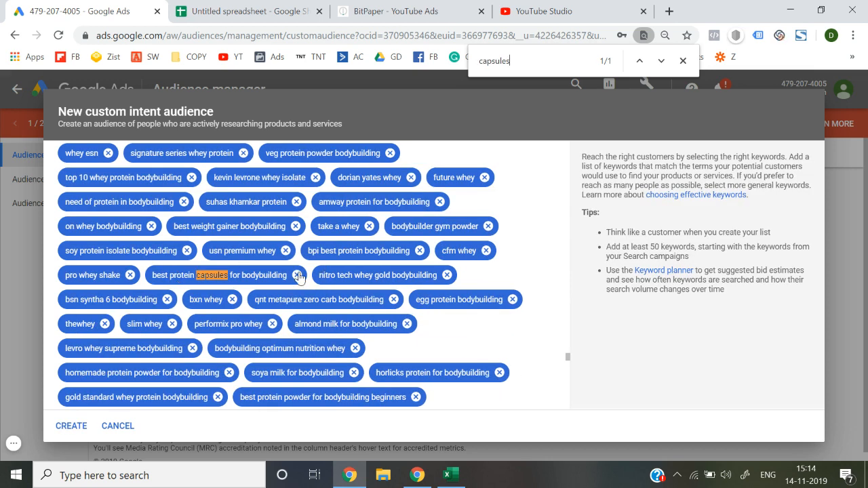
left_click(298, 274)
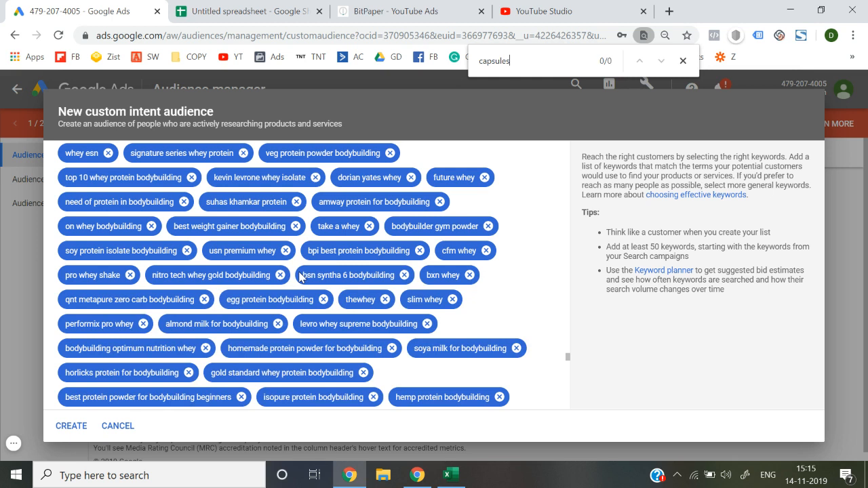
left_click(73, 426)
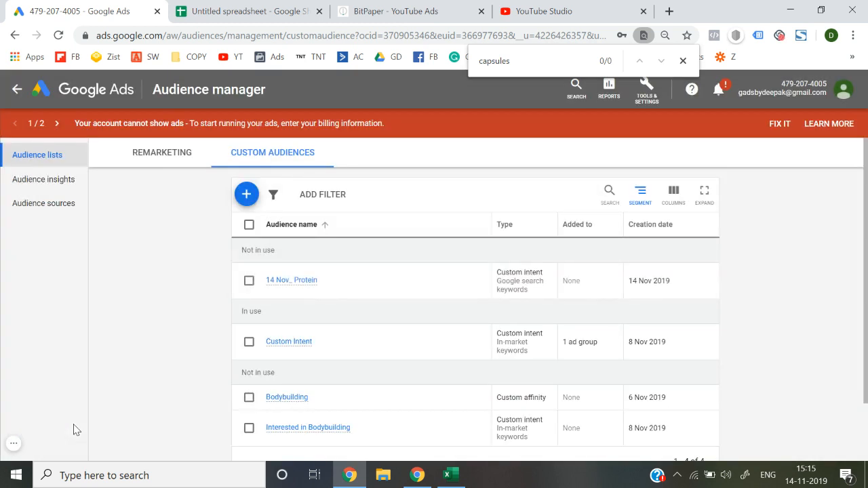
Start a new campaign without a goal's guidance and choose Video as the campaign type
mouse_move(295, 283)
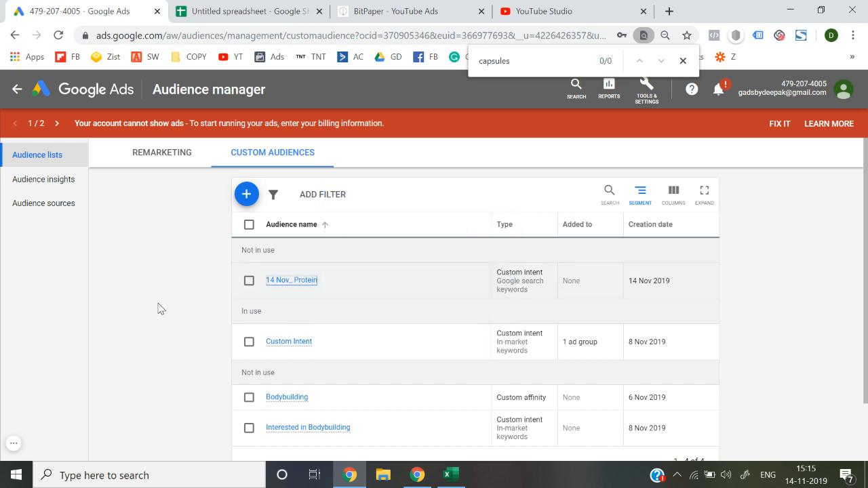
left_click(84, 98)
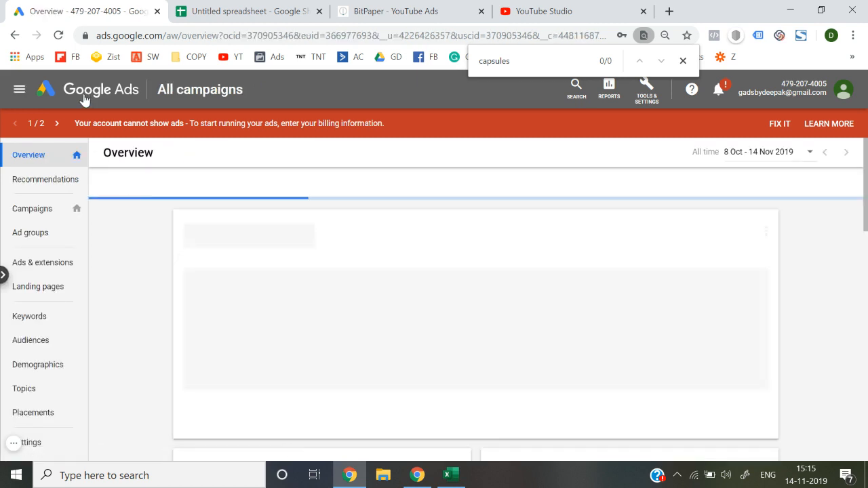
left_click(40, 210)
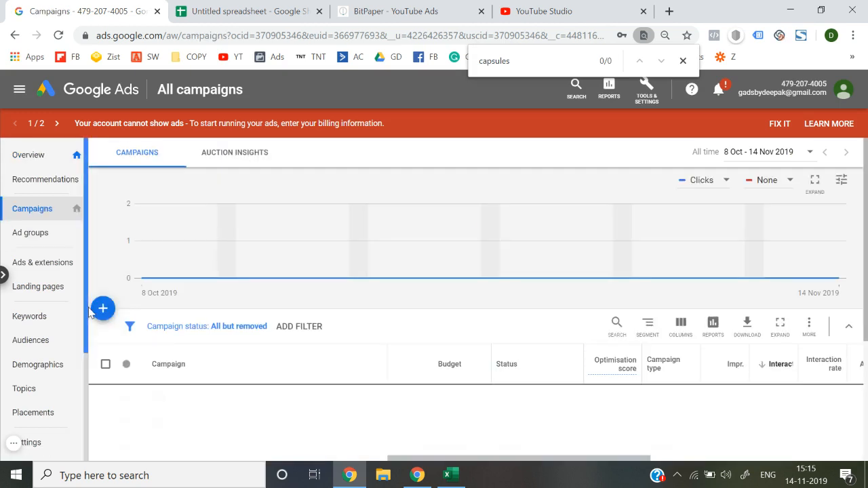
left_click(103, 311)
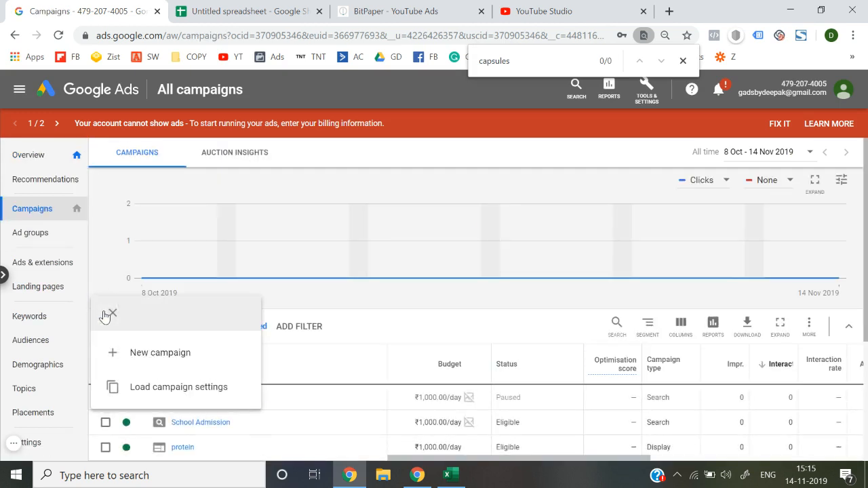
left_click(161, 353)
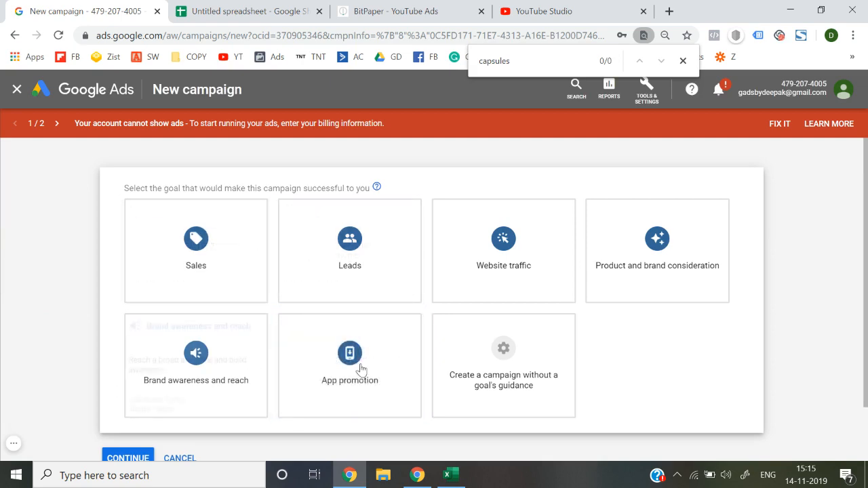
left_click(517, 375)
scroll(271, 217, "up", 5)
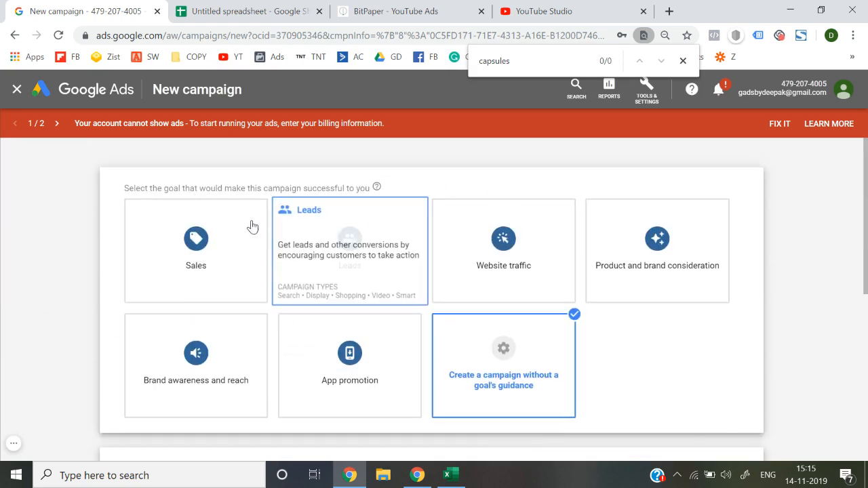
scroll(503, 366, "down", 1)
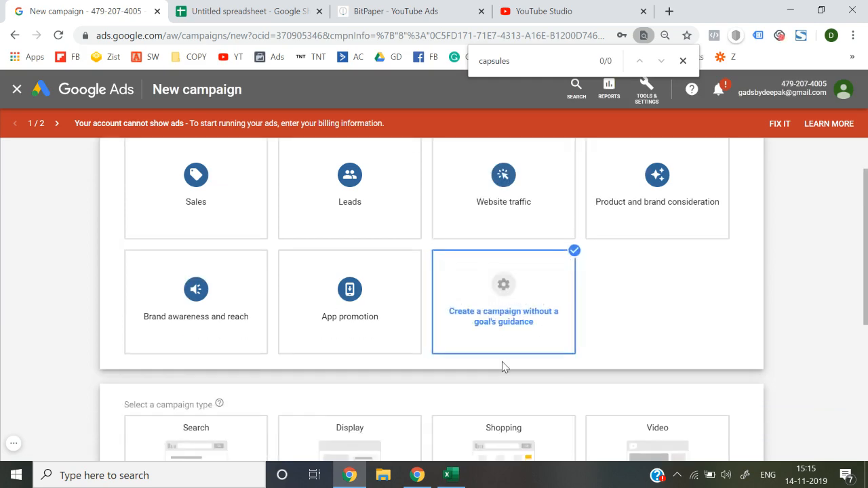
scroll(479, 329, "down", 3)
scroll(478, 329, "up", 2)
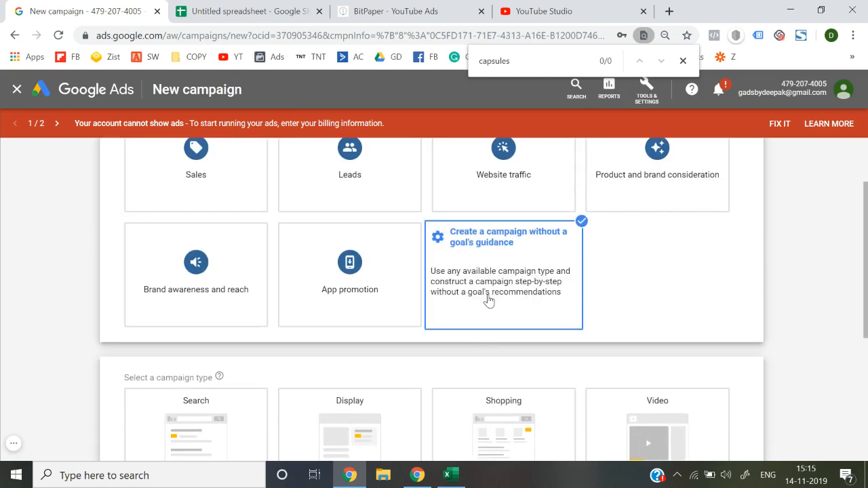
scroll(489, 300, "down", 3)
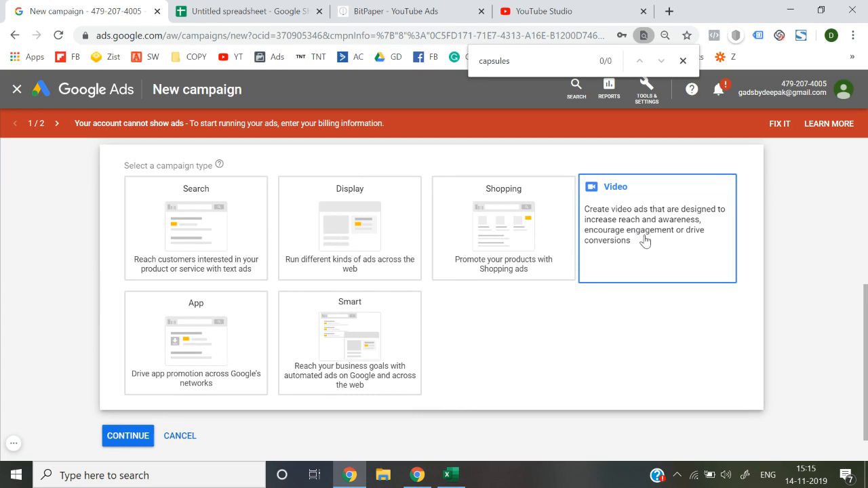
left_click(646, 234)
Look through the video campaign subtypes, selecting Non-skippable in-stream, Outstream and Drive conversions in turn
scroll(648, 235, "down", 6)
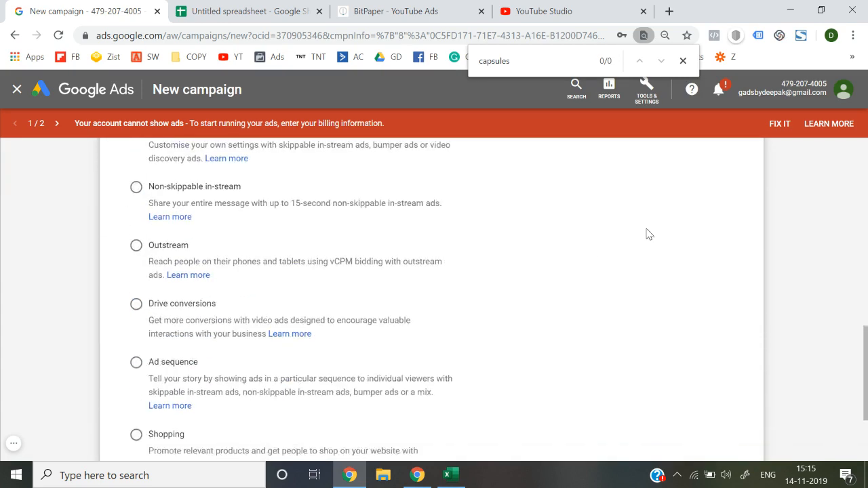
scroll(355, 302, "up", 3)
scroll(77, 287, "down", 2)
scroll(77, 287, "down", 1)
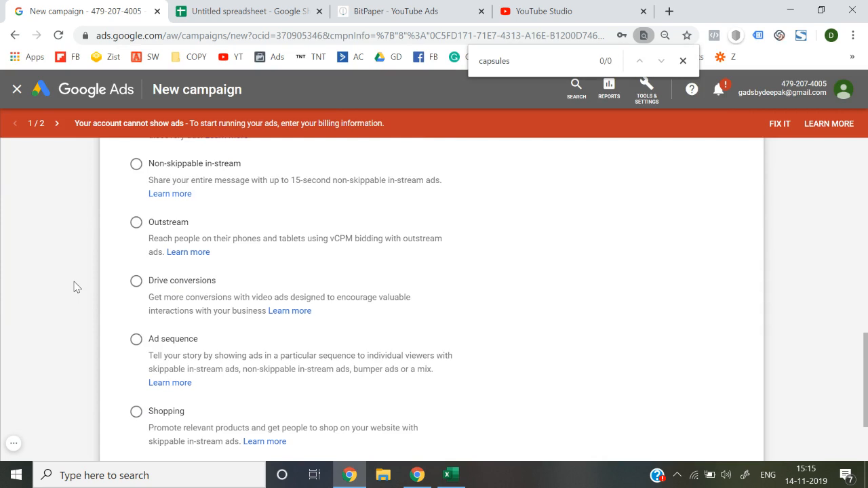
scroll(77, 287, "up", 2)
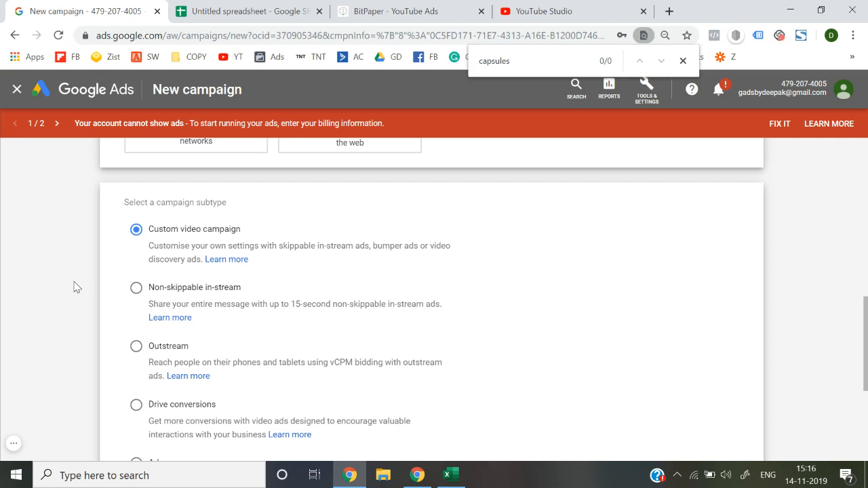
left_click(163, 312)
scroll(191, 303, "down", 1)
left_click(141, 305)
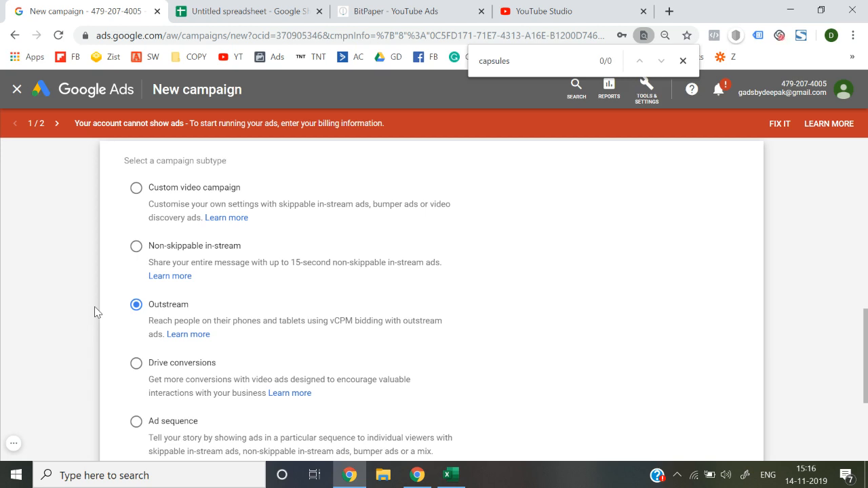
scroll(94, 306, "down", 2)
left_click(215, 250)
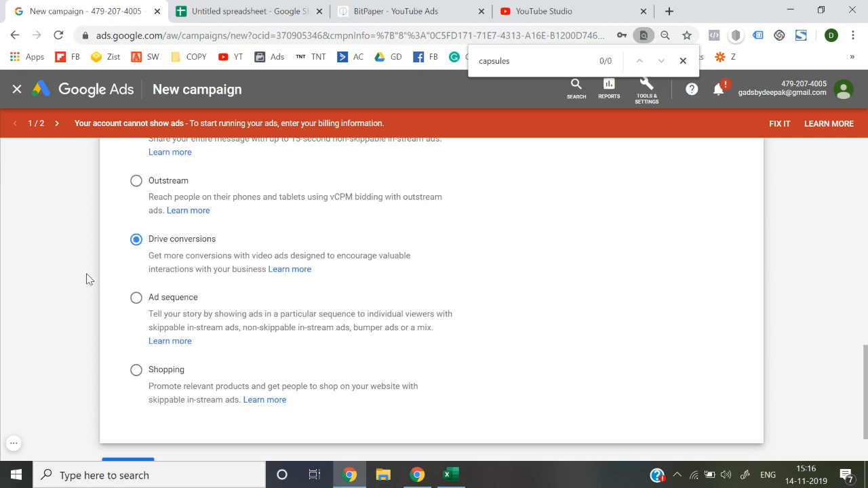
Try the Ad sequence subtype, glance at the BitPaper notes, and try the Shopping subtype in Google Ads
left_click(222, 323)
left_click(447, 8)
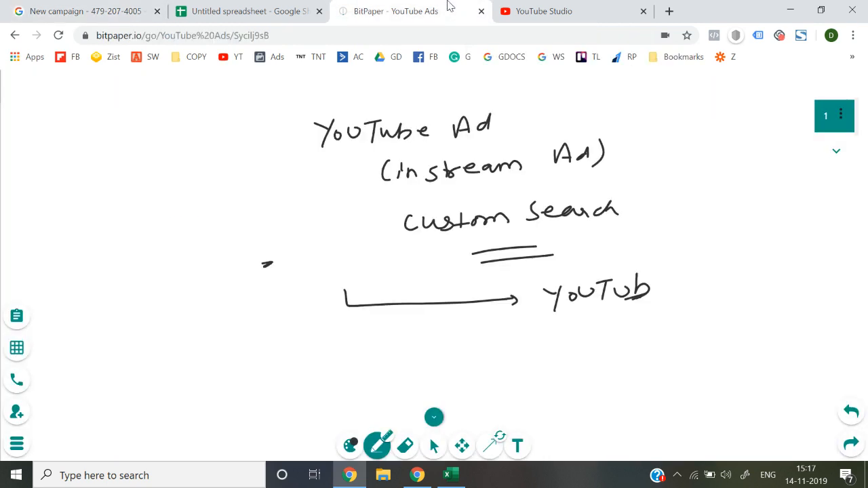
left_click(134, 7)
scroll(119, 319, "down", 1)
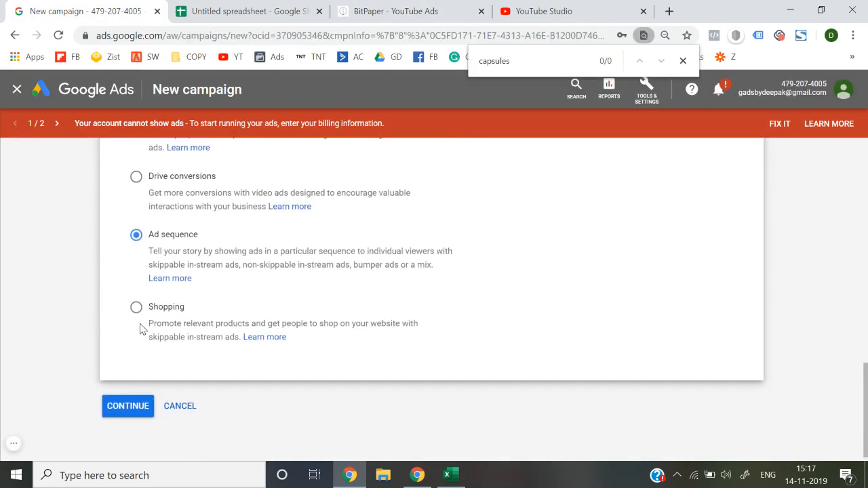
left_click(188, 334)
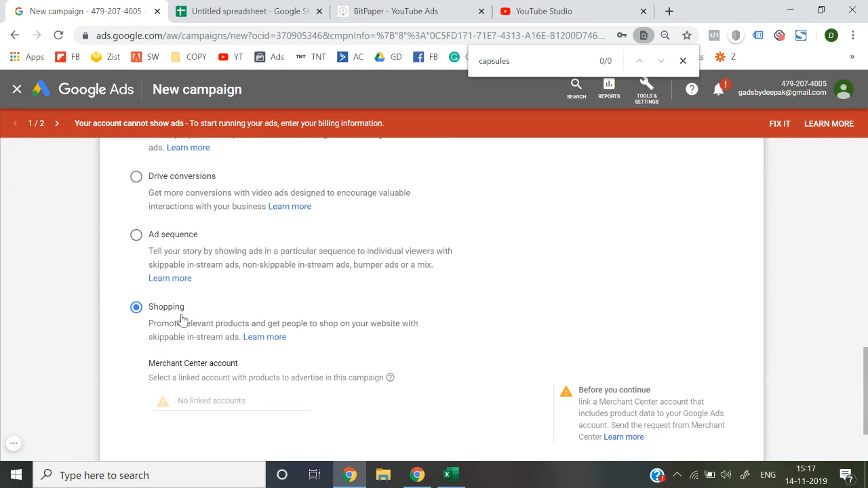
Select Custom video campaign as the subtype and continue to the campaign settings
scroll(182, 319, "up", 1)
scroll(182, 318, "up", 3)
left_click(168, 287)
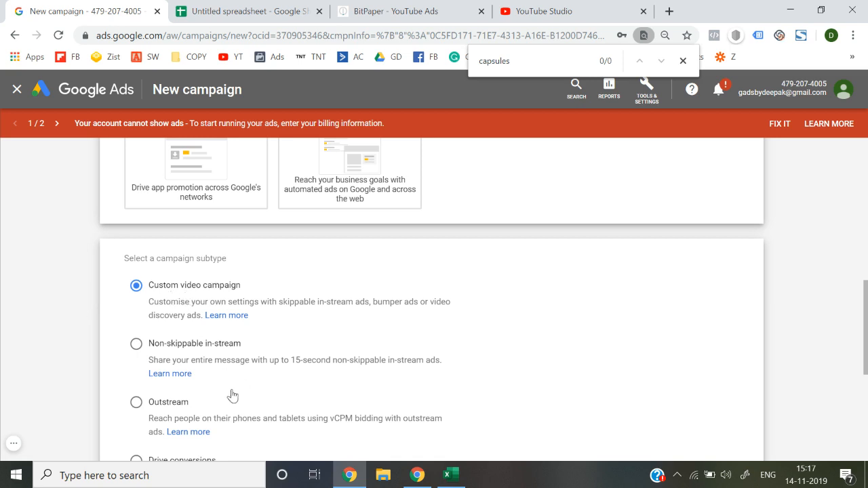
scroll(230, 396, "down", 5)
scroll(76, 281, "up", 3)
scroll(76, 280, "up", 1)
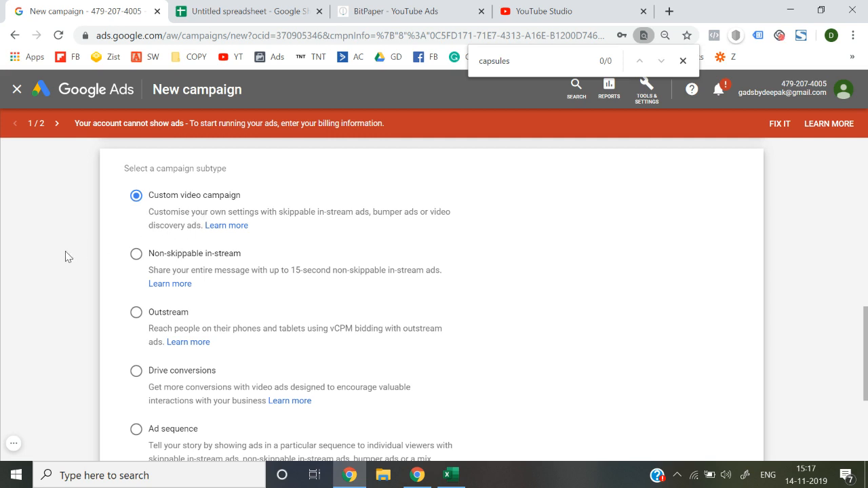
scroll(65, 257, "down", 3)
left_click(133, 397)
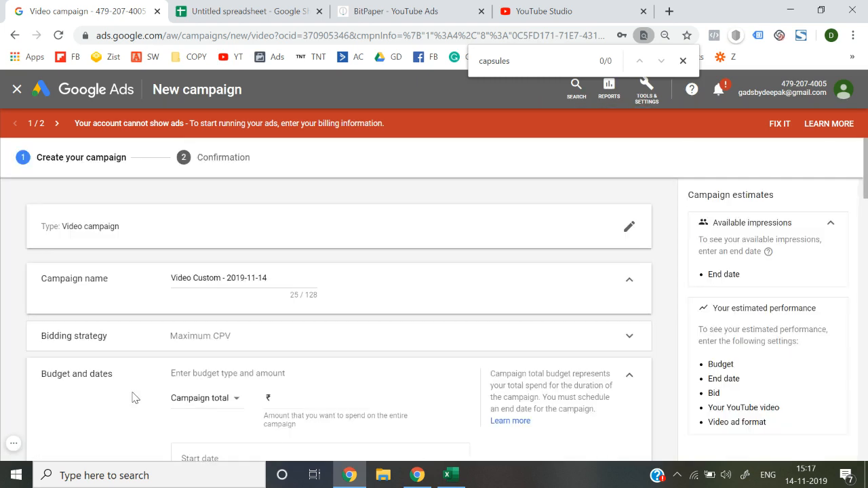
Replace the default campaign name with "Proetin"
triple_click(281, 277)
key("BackSpace")
type("Proeting")
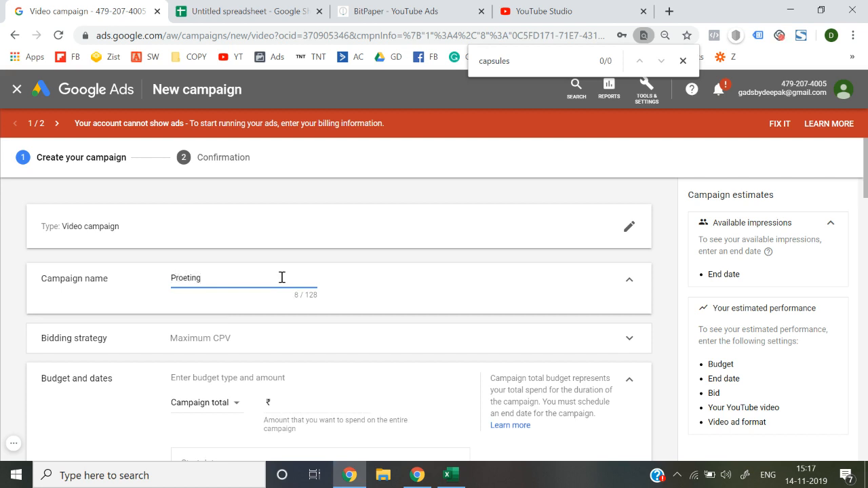
key("BackSpace")
Expand the bidding strategy settings and review which bid strategies the campaign offers
scroll(282, 279, "down", 2)
scroll(243, 220, "up", 1)
left_click(231, 271)
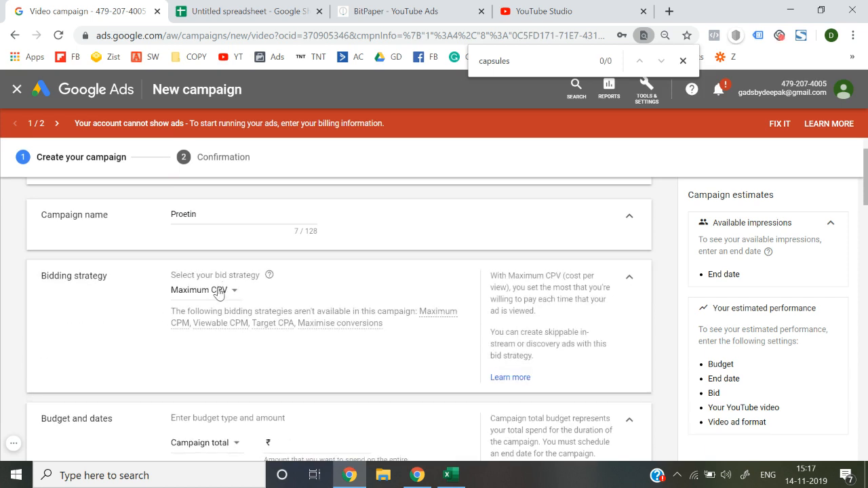
left_click(218, 291)
left_click(104, 335)
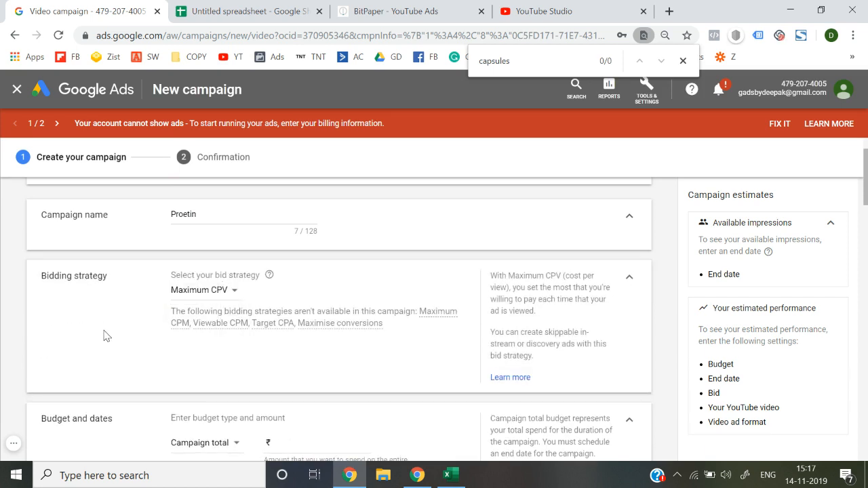
left_click(204, 293)
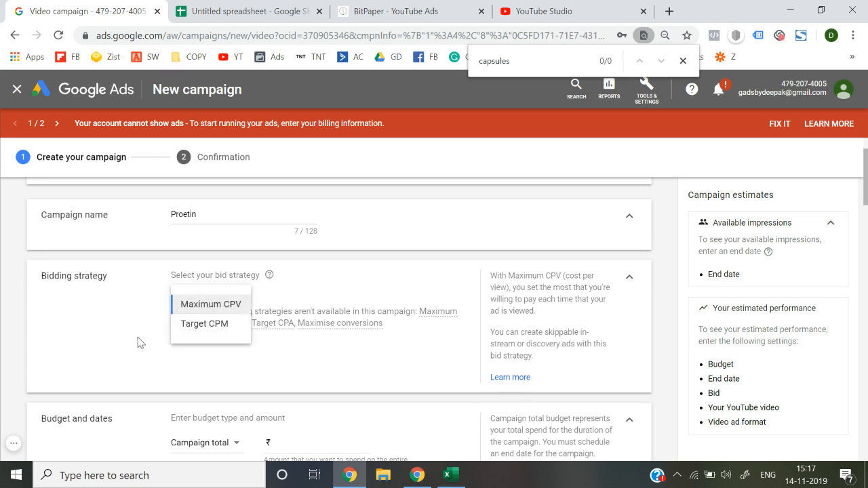
scroll(134, 345, "down", 1)
scroll(133, 345, "down", 3)
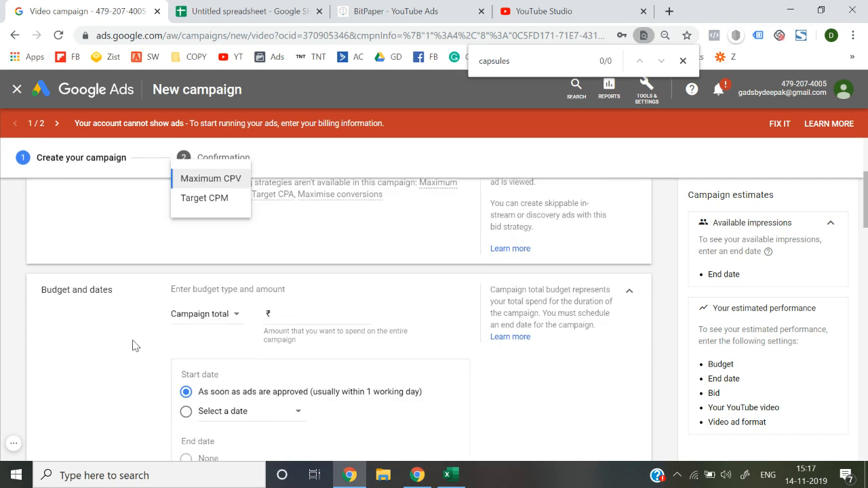
scroll(133, 346, "up", 2)
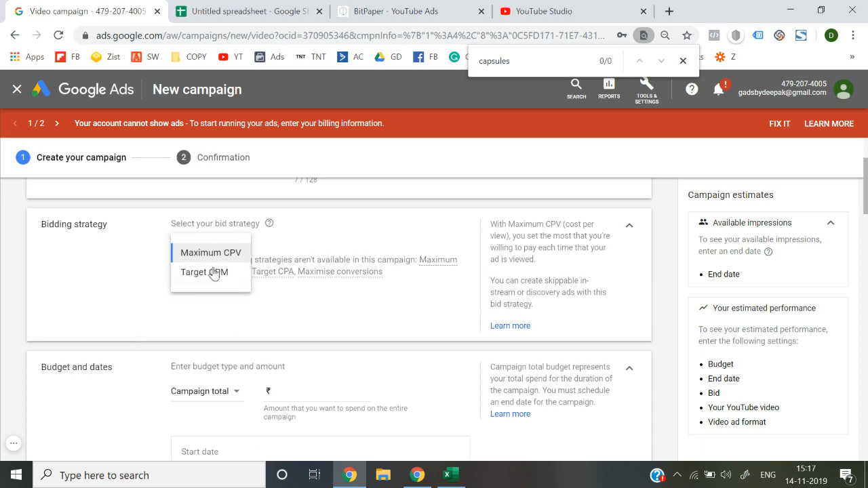
left_click(139, 303)
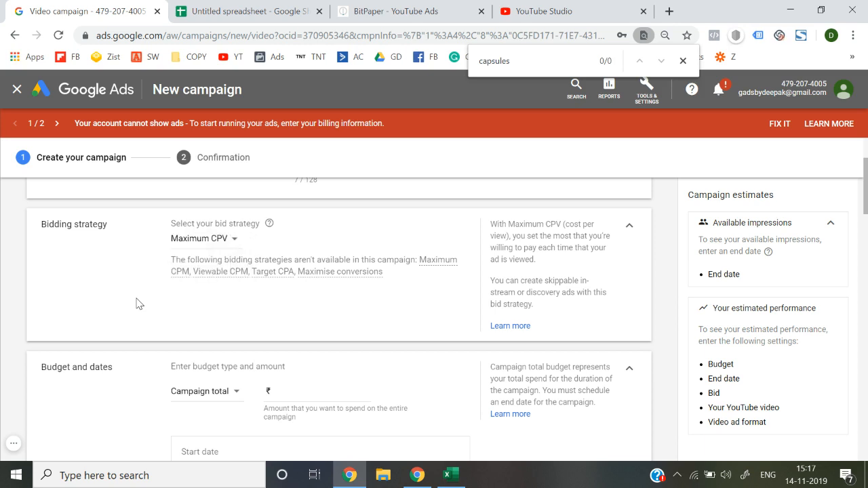
Set the campaign's bid strategy to Target CPM
left_click(206, 246)
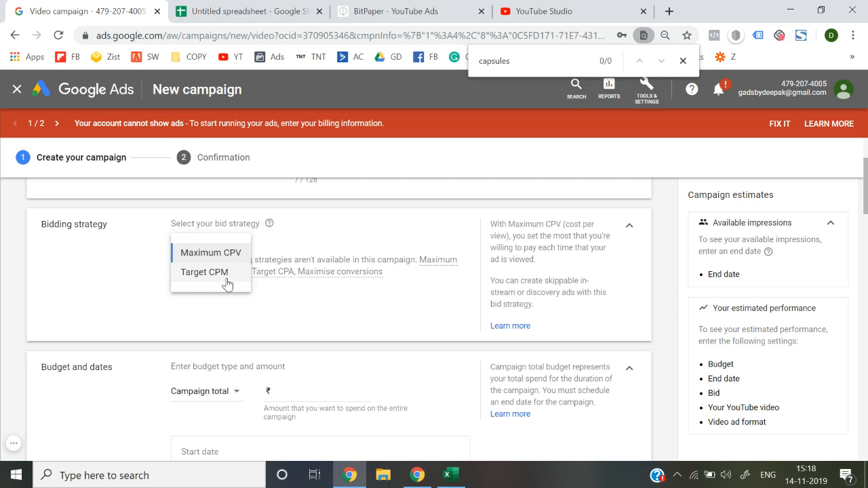
left_click(216, 278)
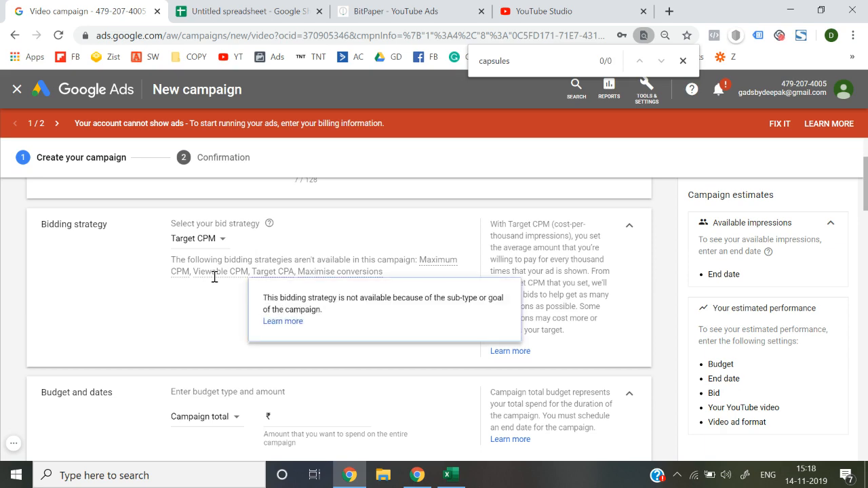
scroll(215, 278, "down", 1)
scroll(219, 279, "up", 3)
scroll(220, 278, "down", 4)
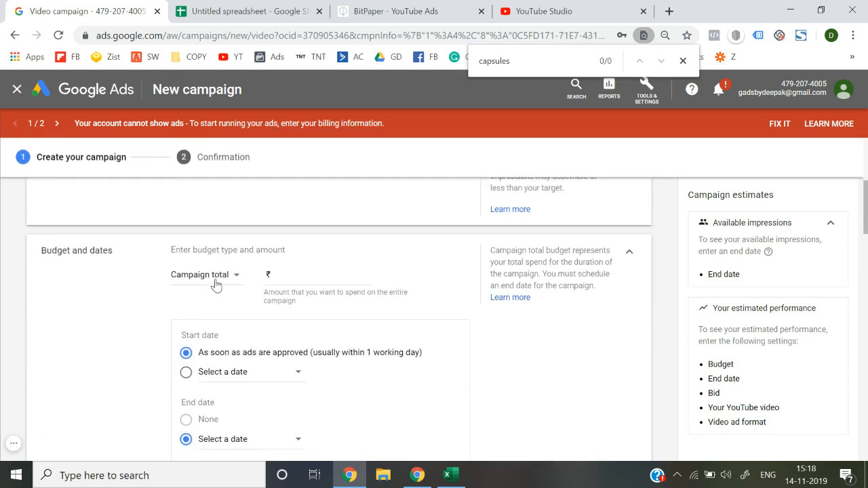
Set a daily campaign budget of ₹1,000 and expand the delivery method options
left_click(215, 284)
left_click(213, 288)
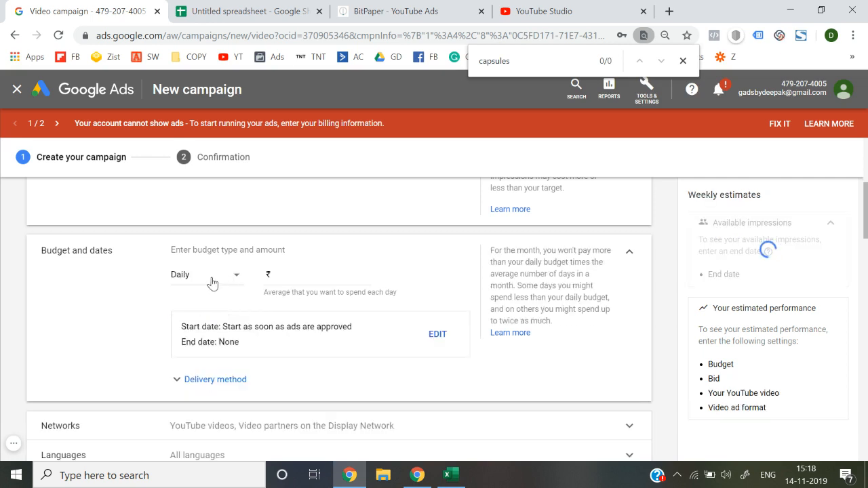
left_click(211, 284)
left_click(201, 314)
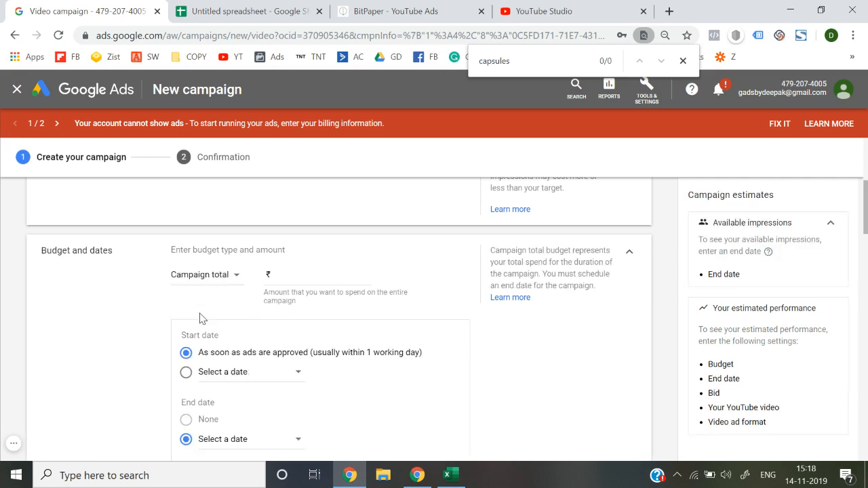
scroll(200, 319, "down", 1)
left_click(202, 252)
left_click(196, 266)
left_click(329, 257)
type("1000")
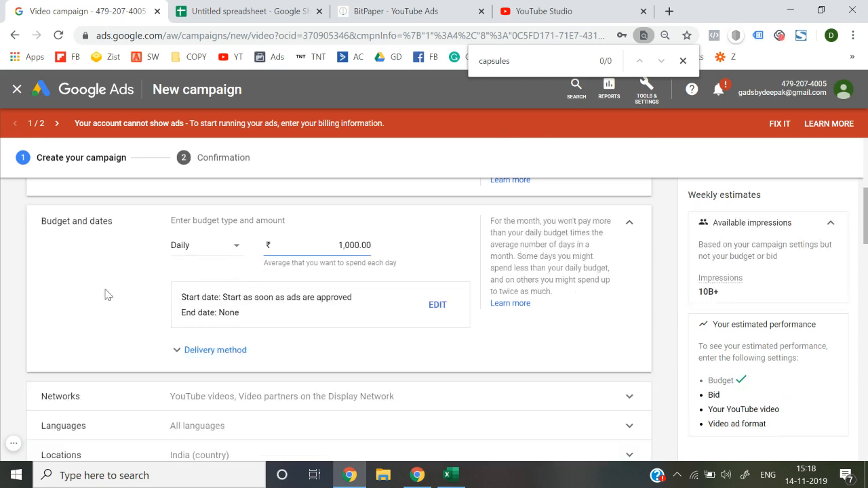
left_click(190, 349)
scroll(85, 307, "down", 1)
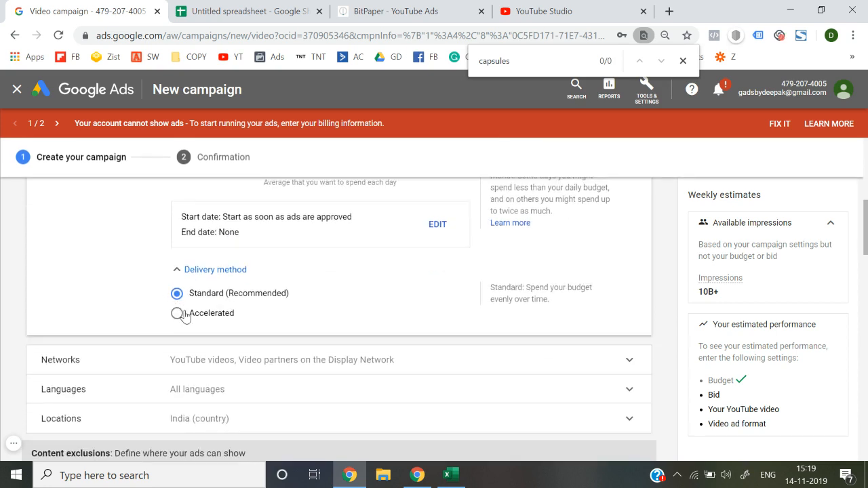
Exclude video partners on the Display Network from the campaign's networks
scroll(116, 278, "down", 1)
left_click(151, 288)
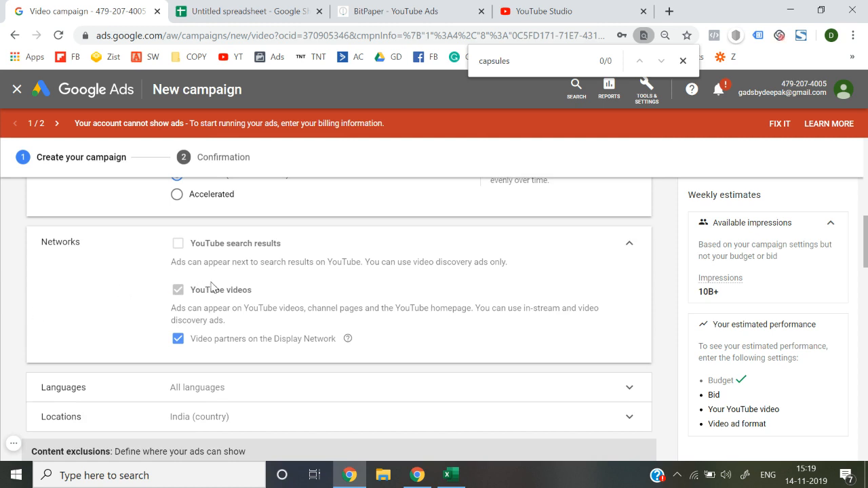
mouse_move(208, 246)
left_click(178, 339)
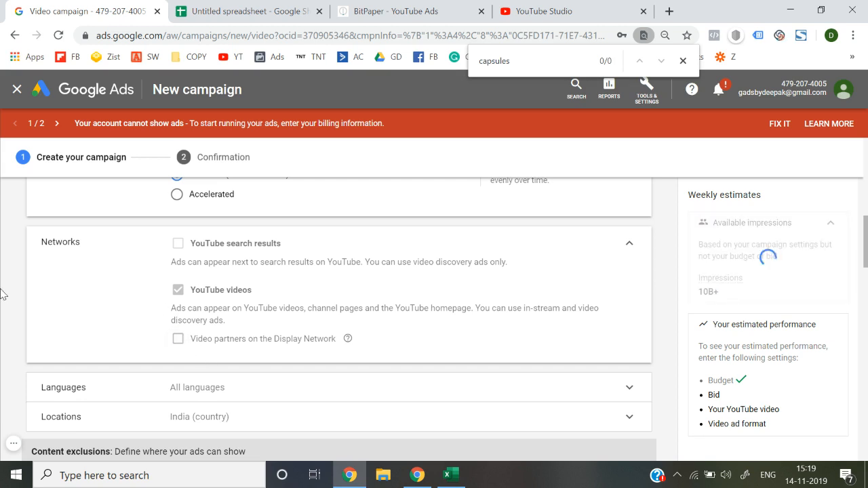
Review the campaign's language and location targeting options, then collapse the location settings
scroll(123, 327, "down", 1)
left_click(129, 342)
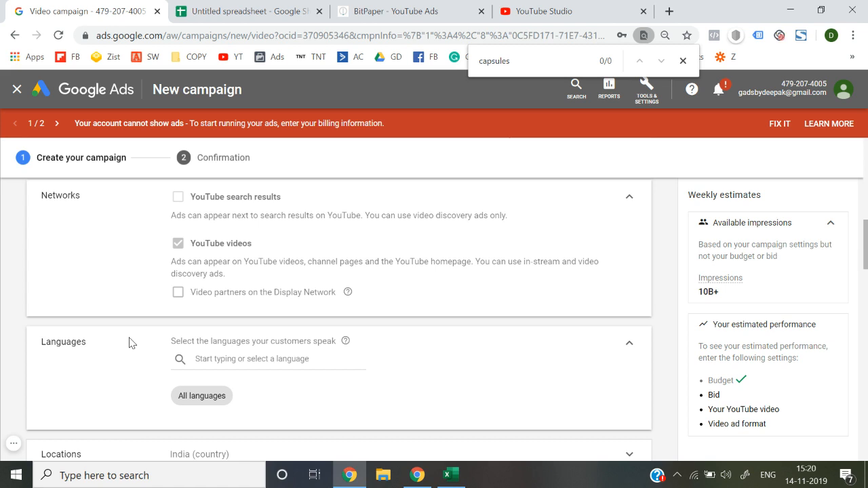
scroll(130, 343, "down", 3)
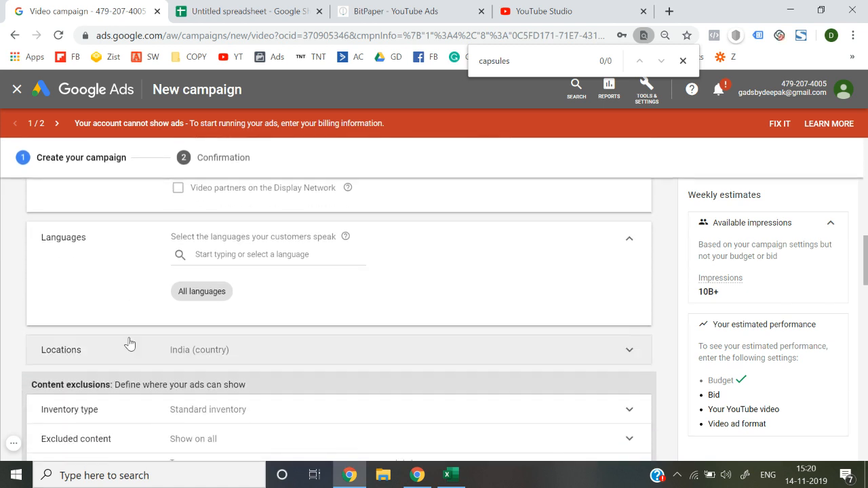
left_click(164, 345)
scroll(163, 343, "down", 2)
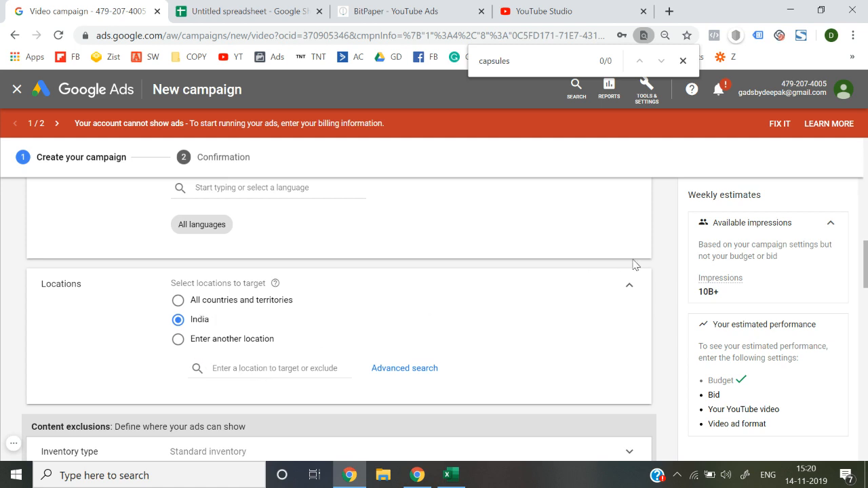
left_click(625, 291)
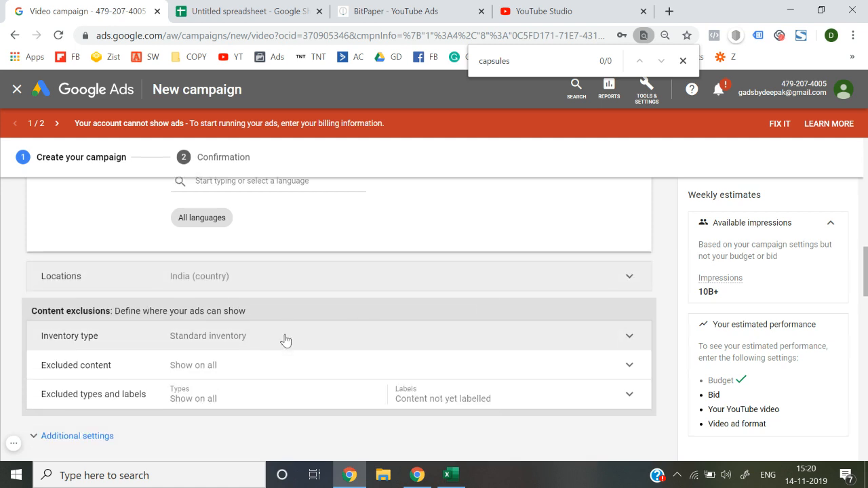
Compare the inventory types in the content exclusions, try Limited inventory, and return to Standard inventory
scroll(285, 339, "down", 1)
left_click(152, 272)
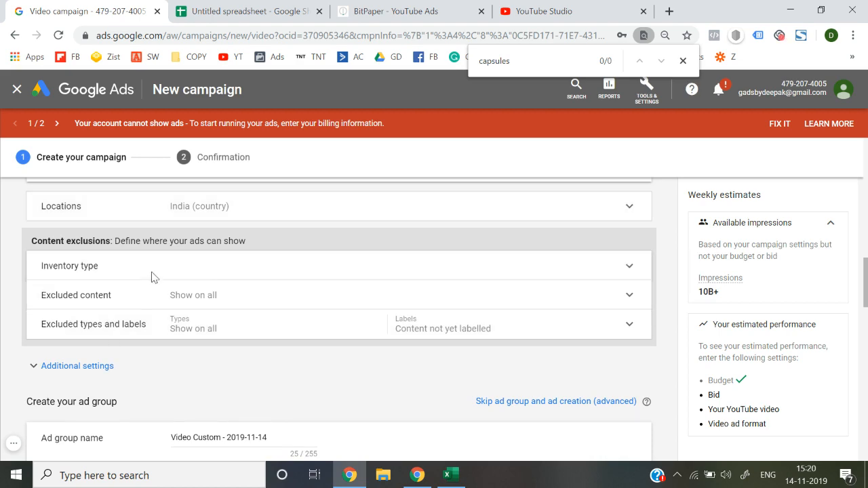
scroll(372, 312, "down", 2)
scroll(372, 312, "up", 1)
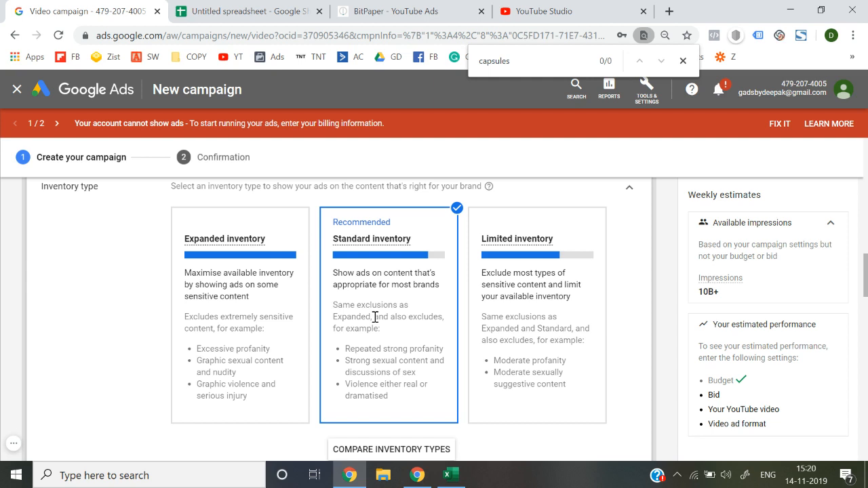
left_click(571, 395)
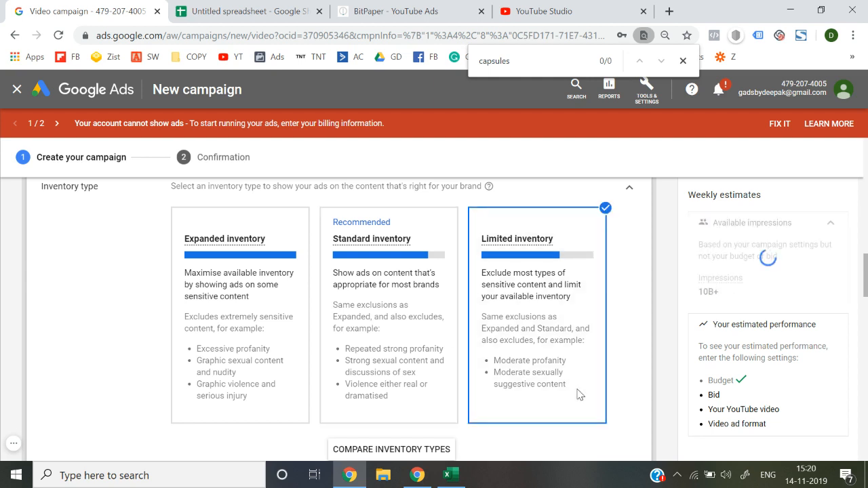
left_click(386, 348)
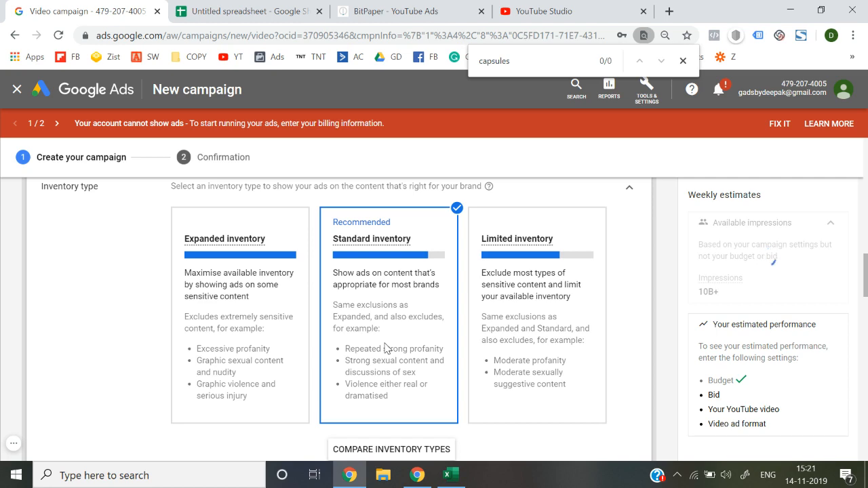
scroll(386, 346, "up", 1)
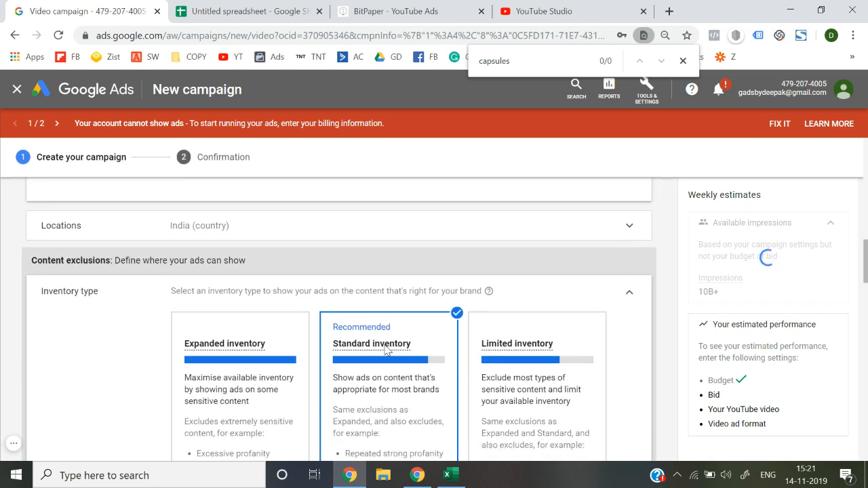
left_click(630, 268)
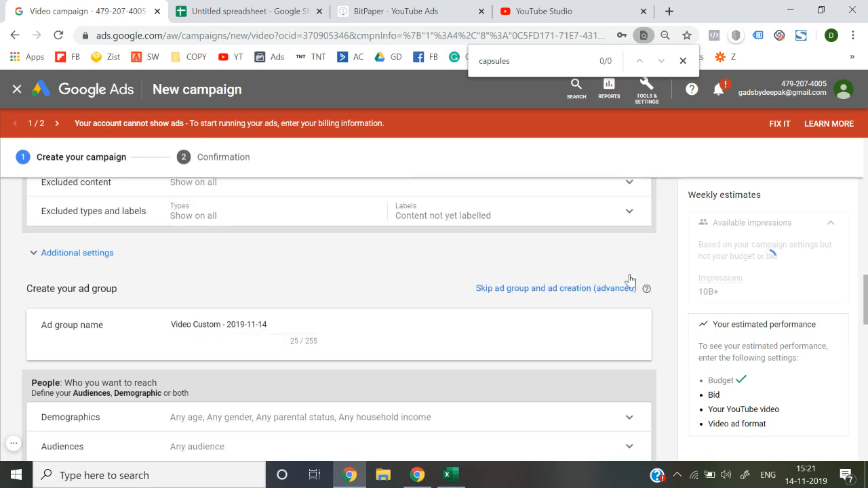
scroll(320, 267, "up", 2)
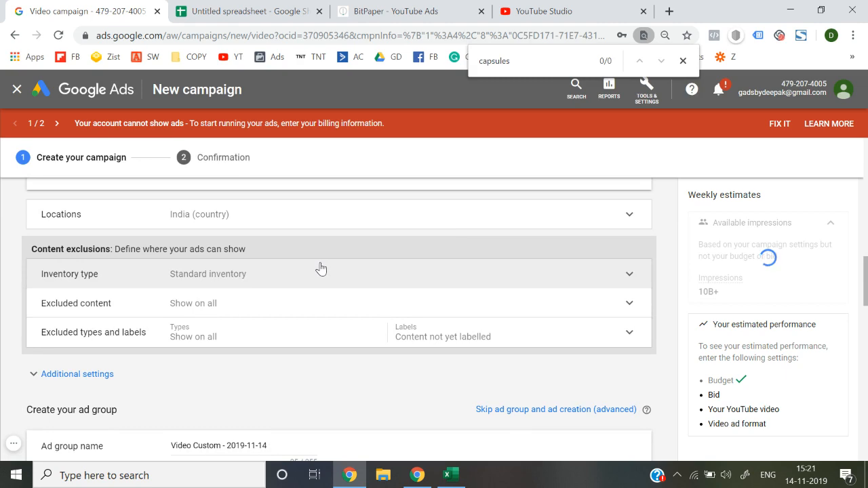
Exclude the Tragedy and conflict content category and expand the excluded types and labels options
left_click(199, 296)
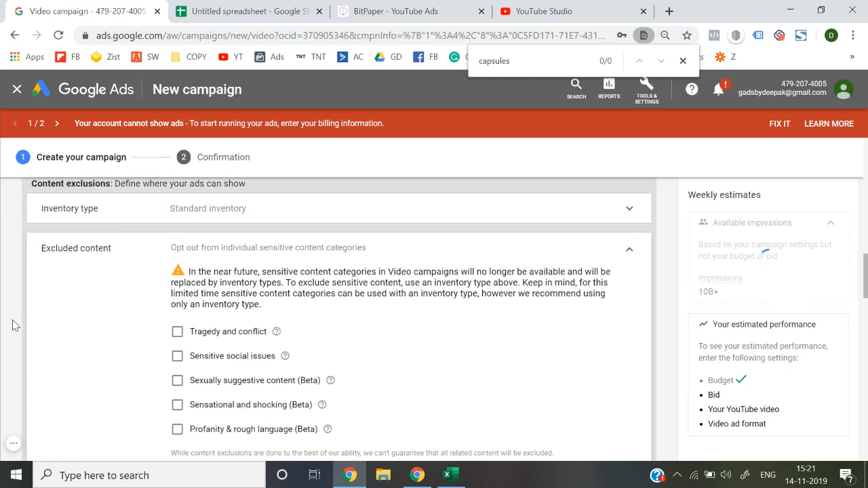
scroll(197, 332, "down", 2)
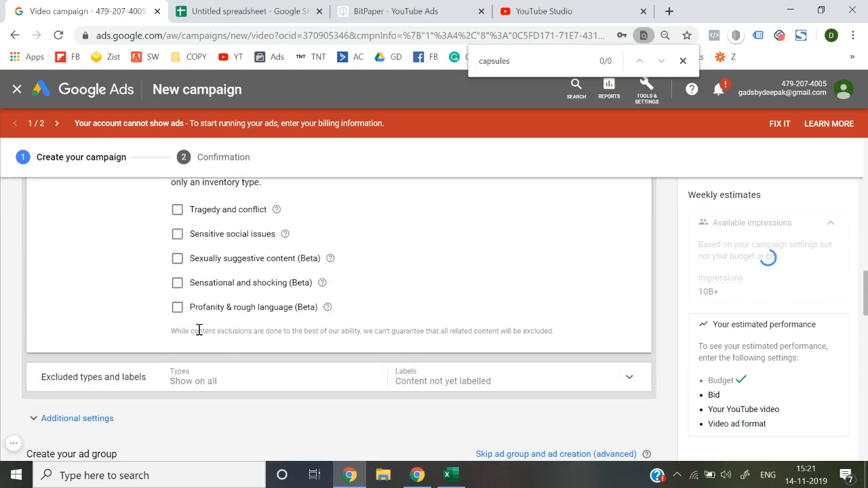
scroll(198, 333, "up", 2)
left_click(177, 325)
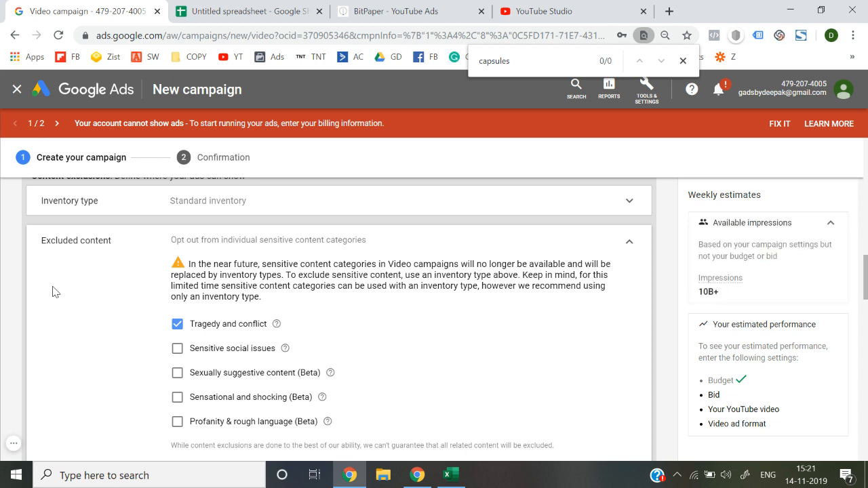
left_click(178, 331)
double_click(179, 333)
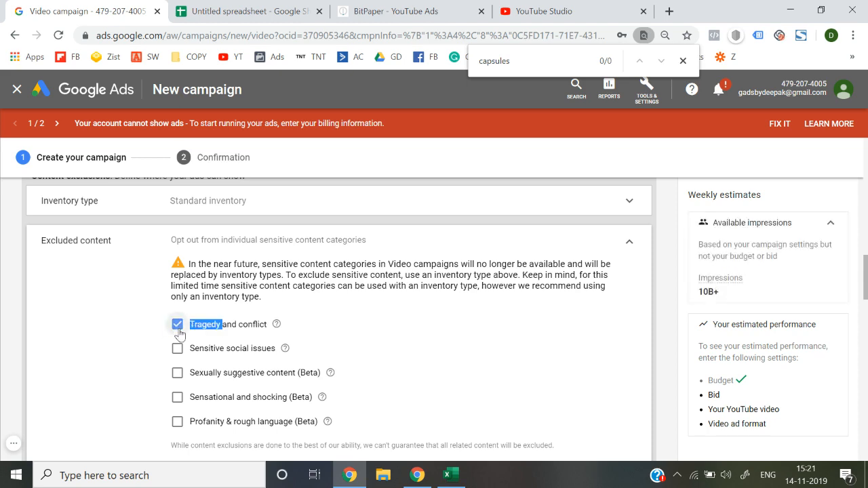
scroll(181, 334, "down", 4)
left_click(166, 250)
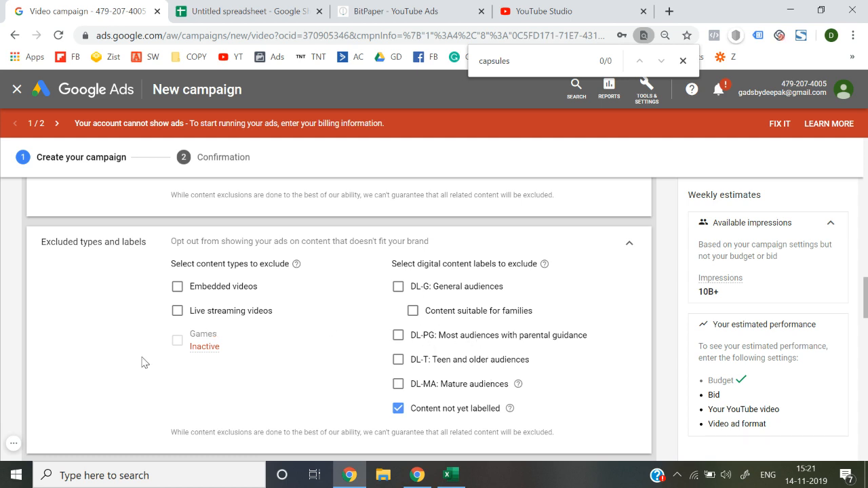
In the additional settings, assign the Softb2 Lead Gen (All Web Site Data) conversion action to this campaign's selective optimisation
scroll(142, 362, "down", 3)
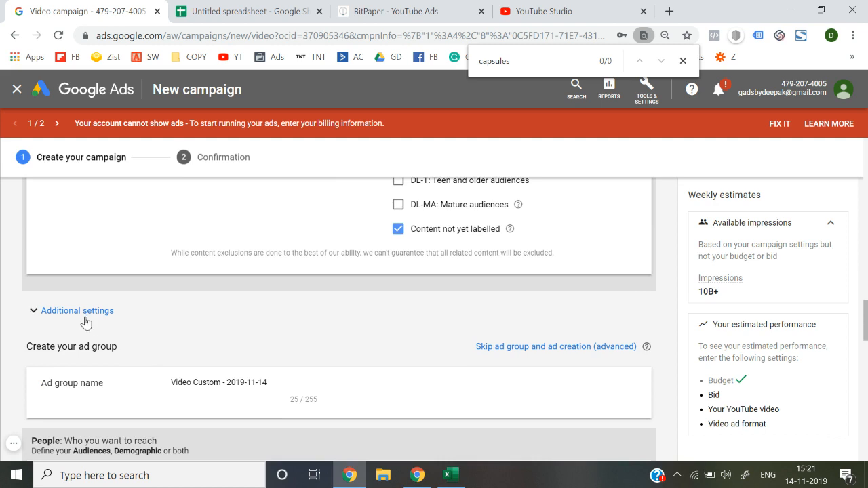
left_click(80, 315)
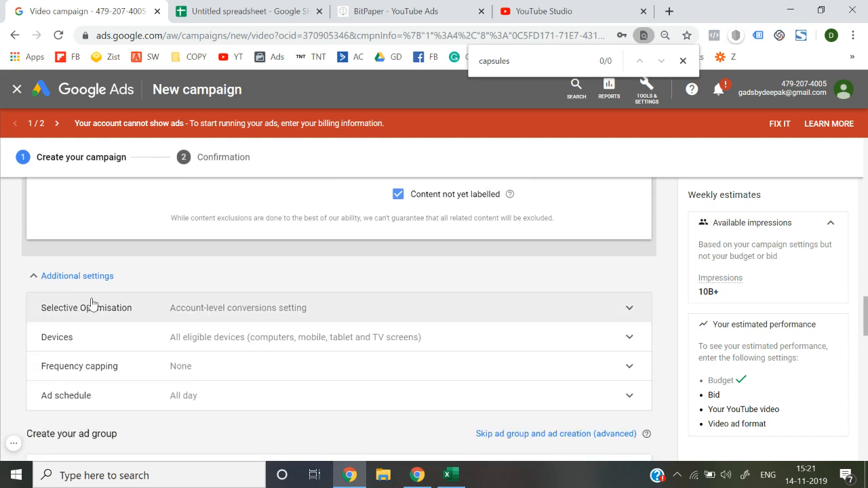
left_click(35, 304)
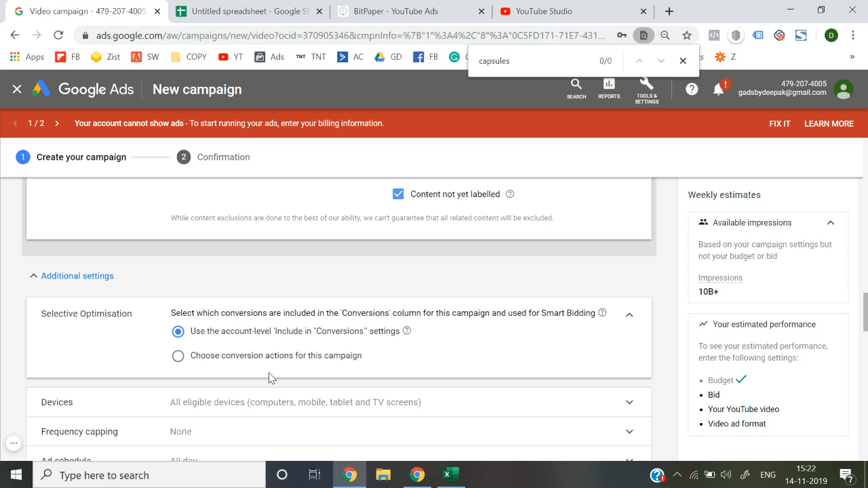
left_click(201, 363)
scroll(201, 363, "down", 1)
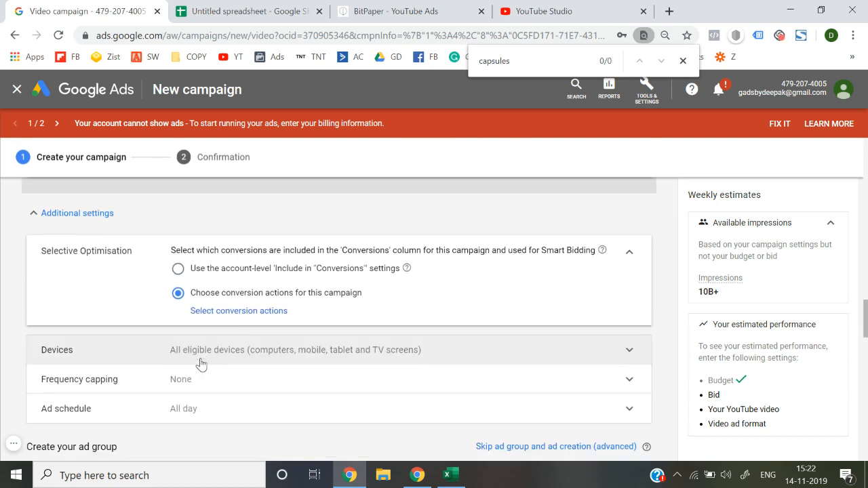
left_click(257, 313)
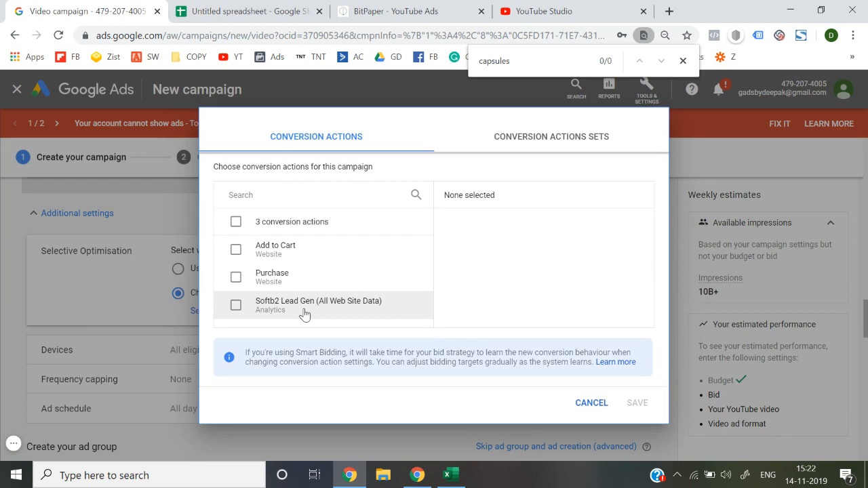
left_click(252, 310)
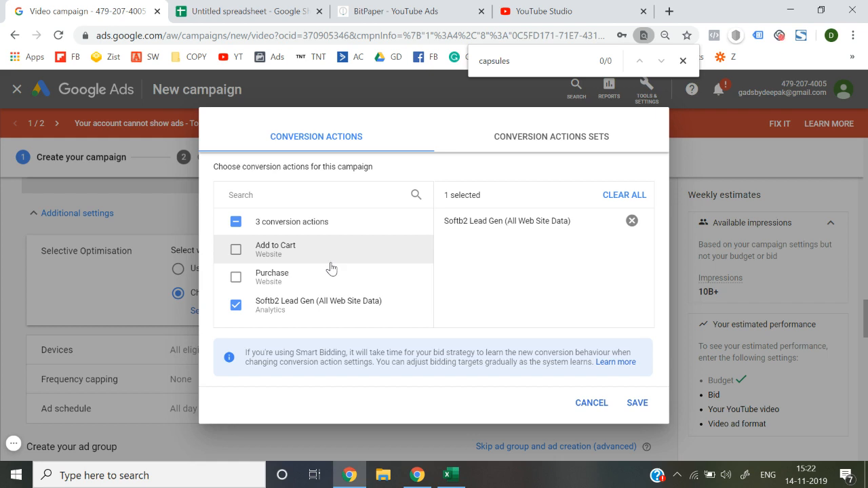
left_click(639, 406)
Set specific device targeting for the campaign, excluding Tablets and TV screens
scroll(145, 351, "down", 1)
left_click(221, 299)
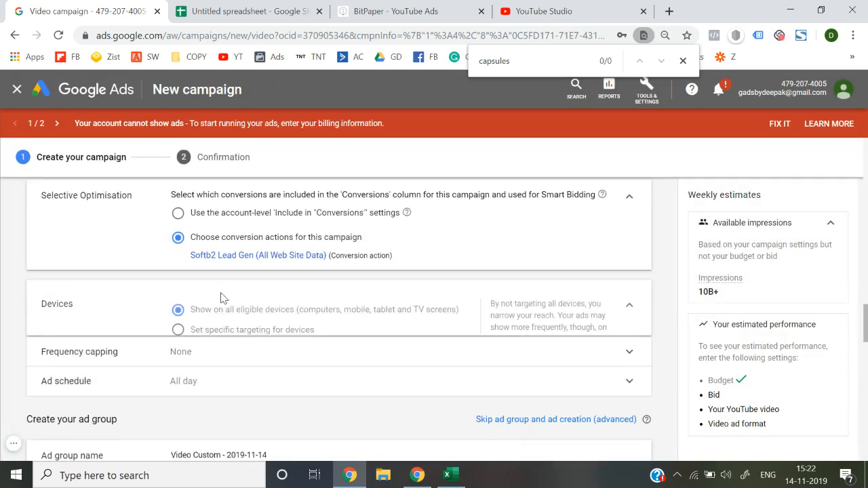
left_click(253, 327)
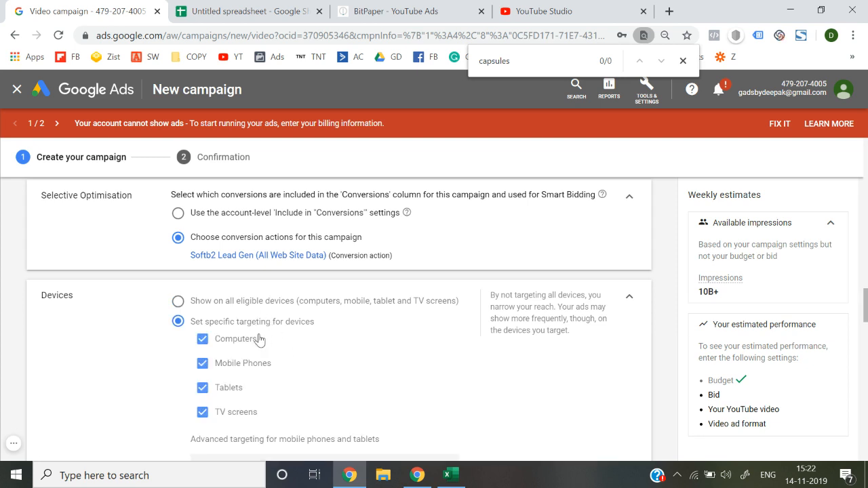
left_click(221, 391)
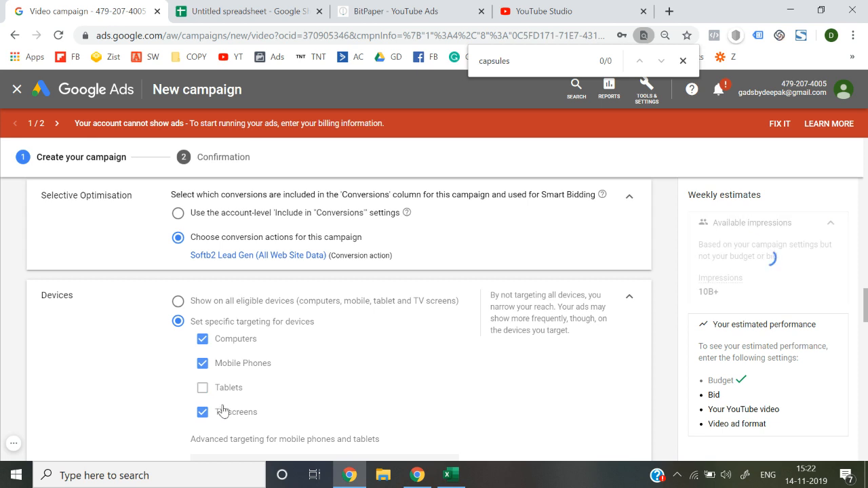
left_click(223, 415)
Review the operating system and device model choices in the advanced targeting for mobile phones and tablets
scroll(116, 341, "down", 2)
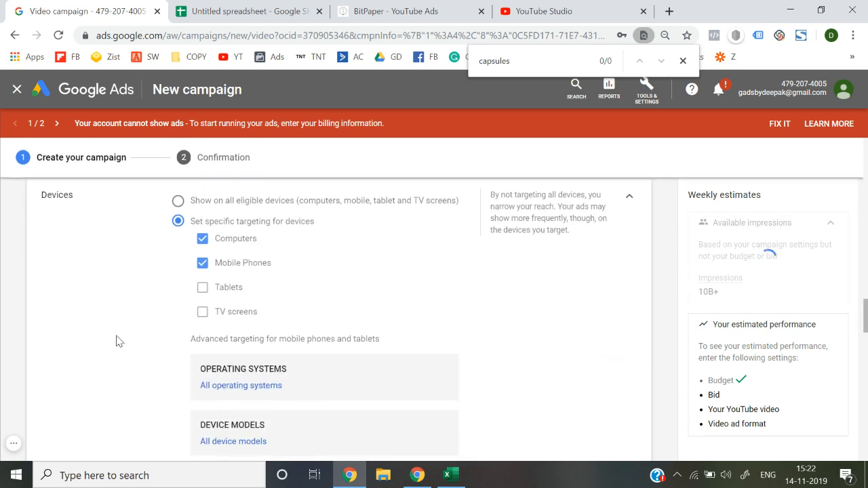
scroll(116, 342, "down", 2)
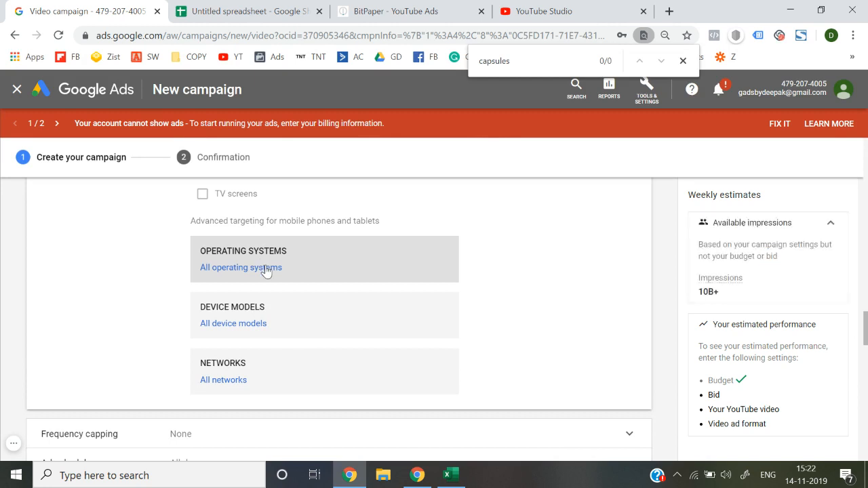
left_click(266, 267)
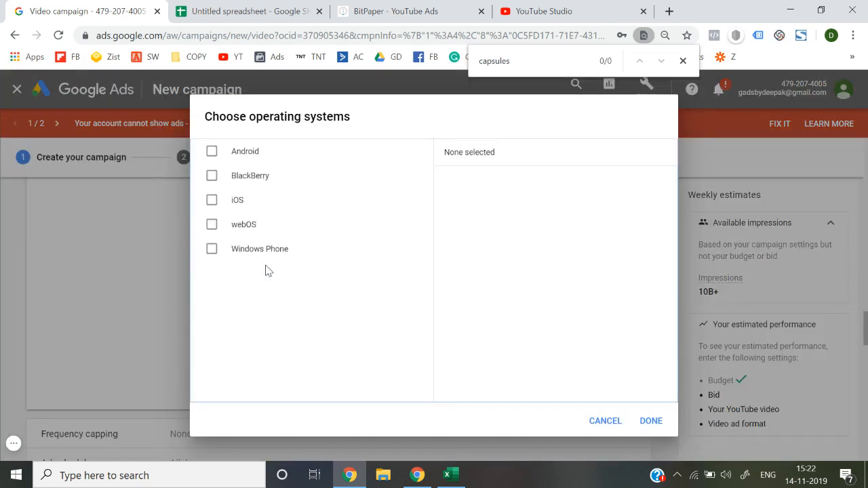
left_click(599, 427)
left_click(258, 323)
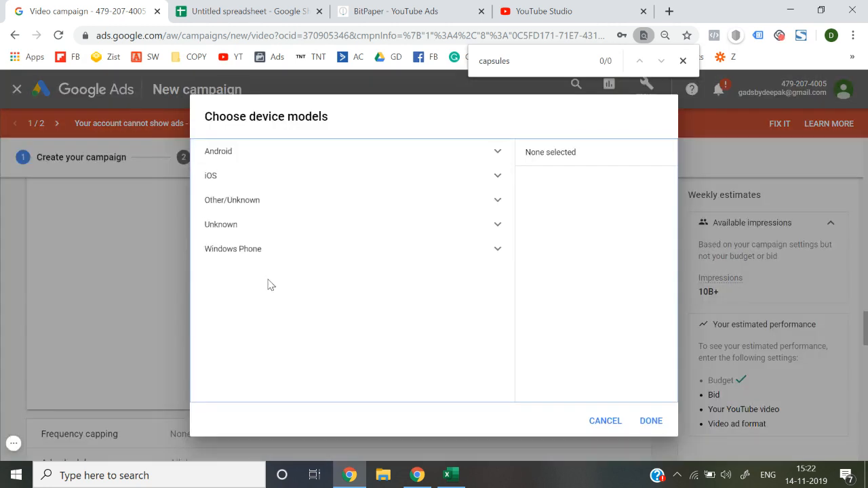
left_click(606, 419)
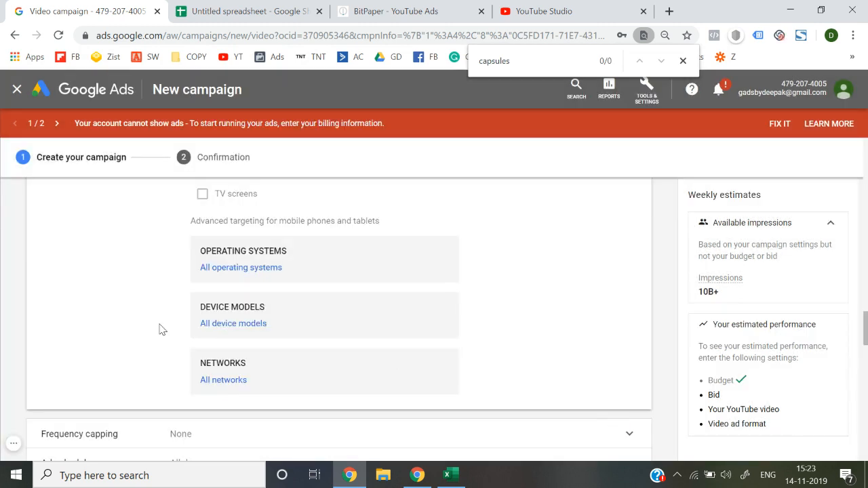
Try an impression frequency cap of 10 per day for the campaign, and remove that cap again
scroll(161, 330, "down", 2)
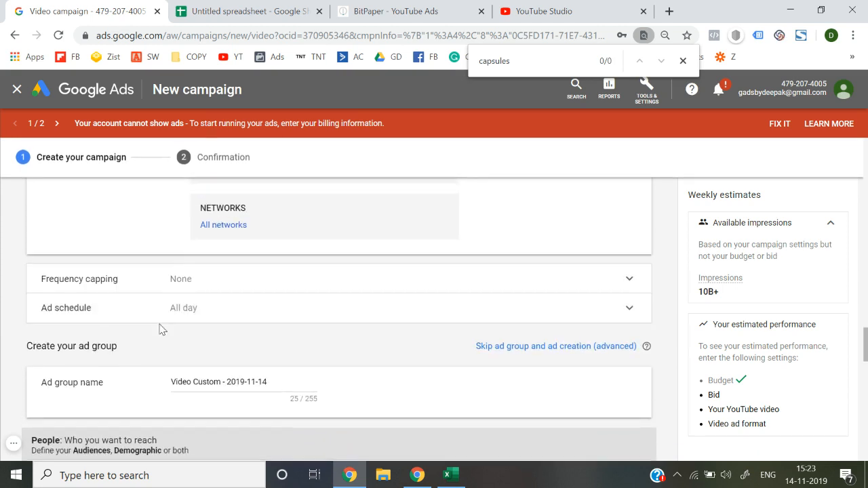
left_click(197, 293)
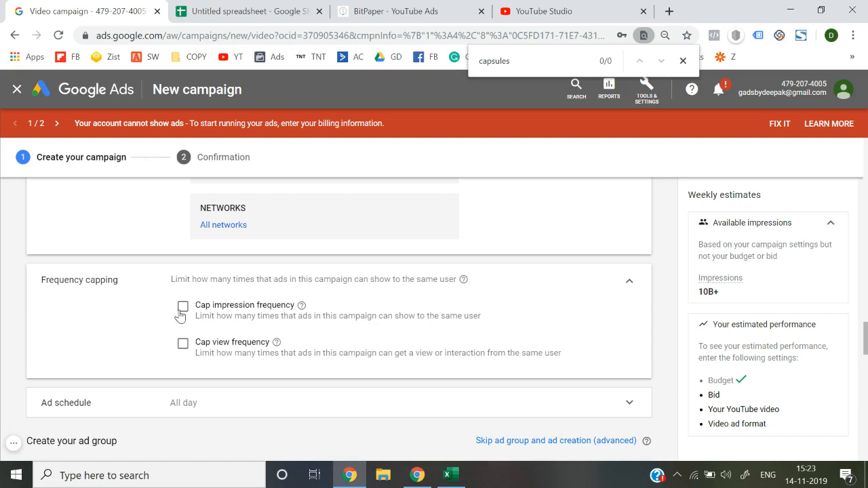
left_click(215, 312)
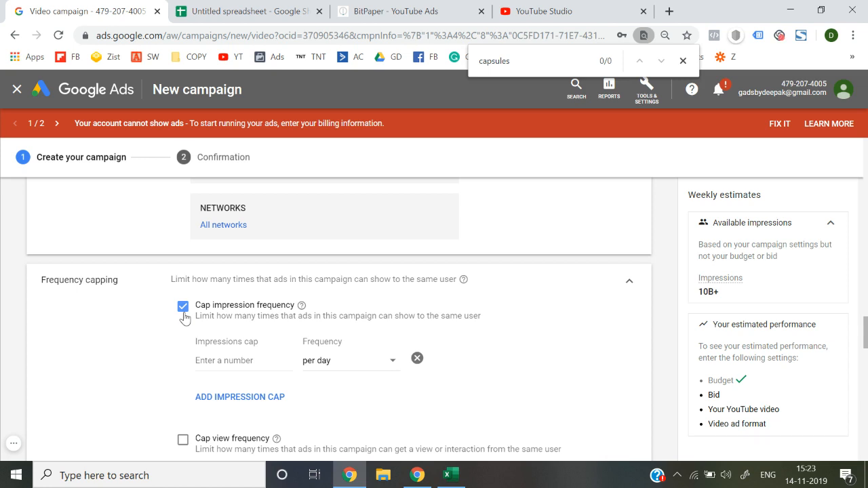
left_click(183, 306)
left_click(184, 309)
left_click(248, 372)
type("10")
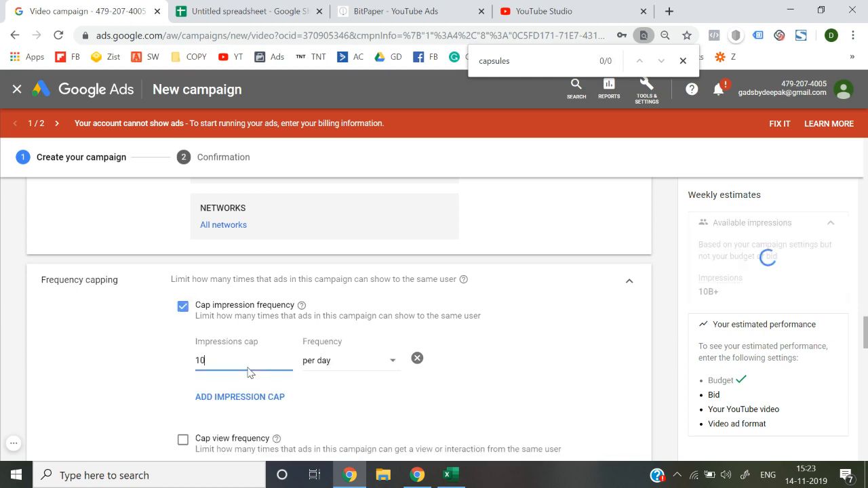
left_click(384, 365)
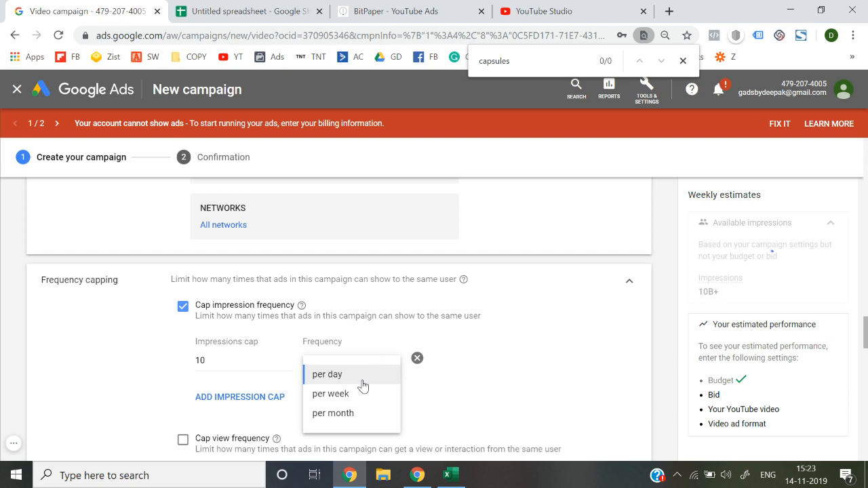
left_click(321, 377)
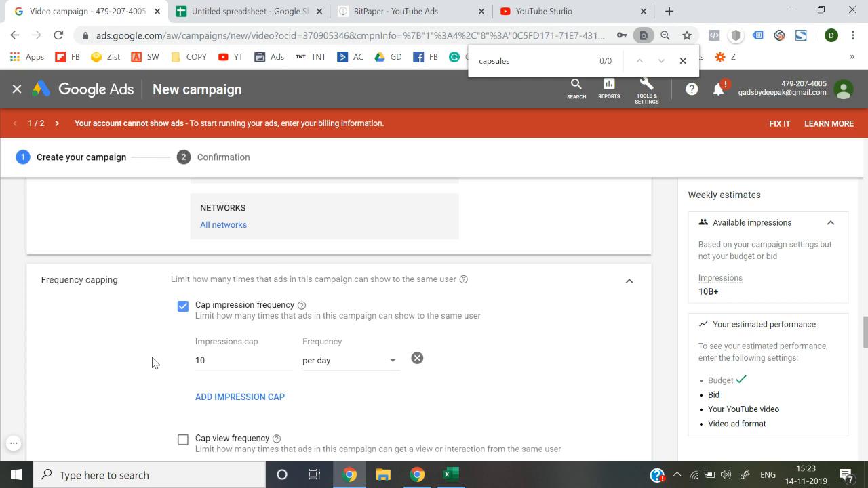
left_click(184, 308)
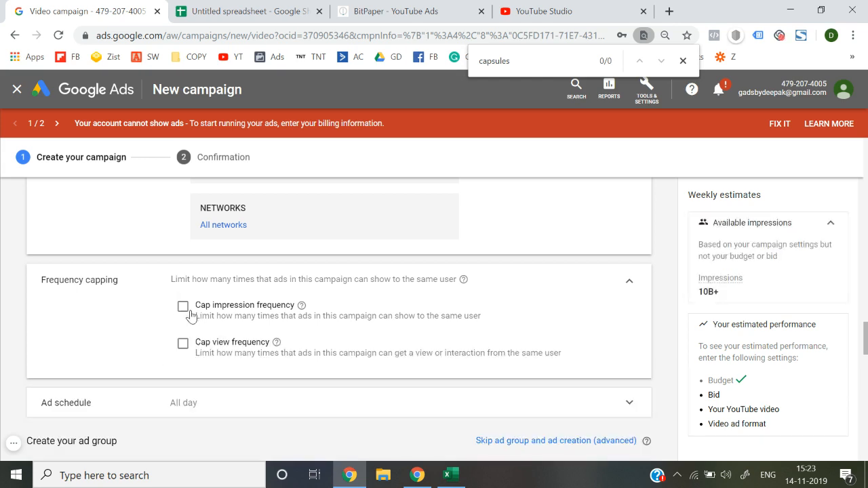
Cap the campaign's view frequency at 4 views per day and collapse the frequency capping settings
left_click(199, 354)
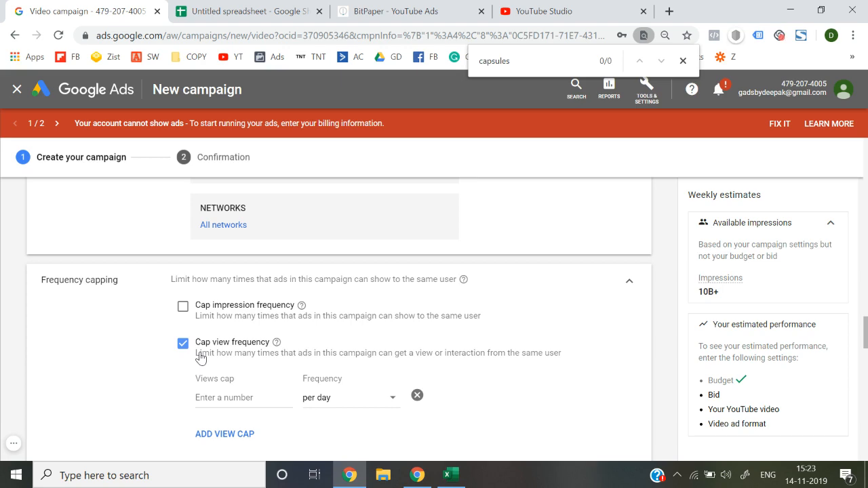
scroll(200, 358, "up", 15)
scroll(200, 358, "down", 3)
scroll(200, 358, "up", 3)
scroll(200, 358, "down", 20)
scroll(200, 358, "down", 7)
scroll(201, 358, "up", 5)
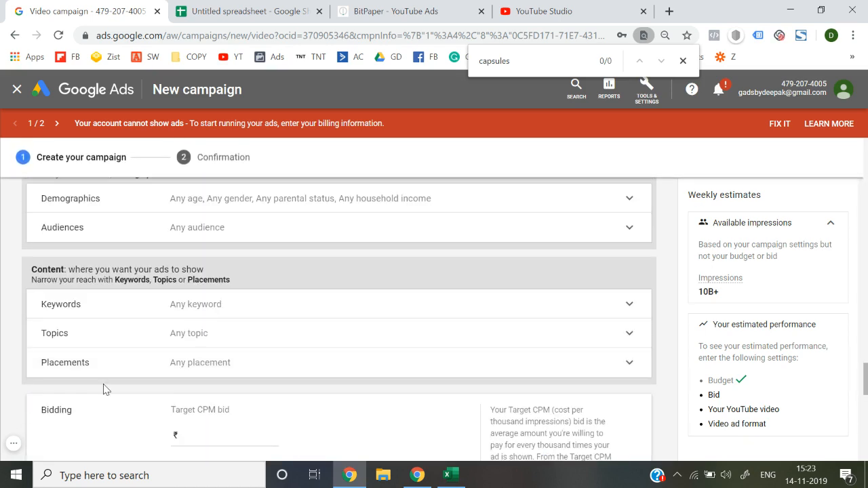
scroll(104, 388, "up", 2)
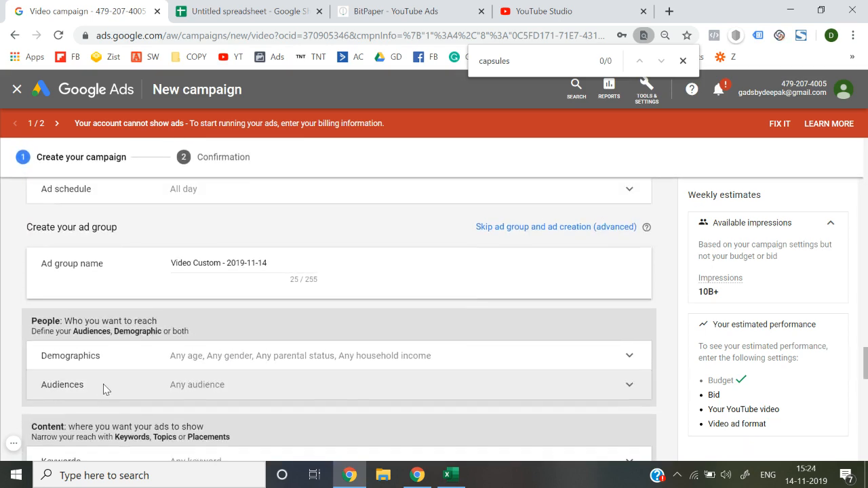
scroll(105, 388, "up", 2)
scroll(186, 330, "up", 2)
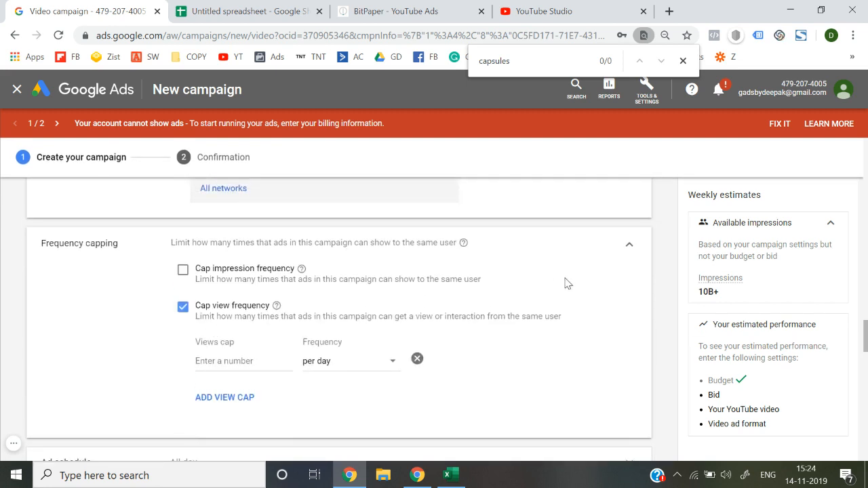
left_click(220, 361)
type("4")
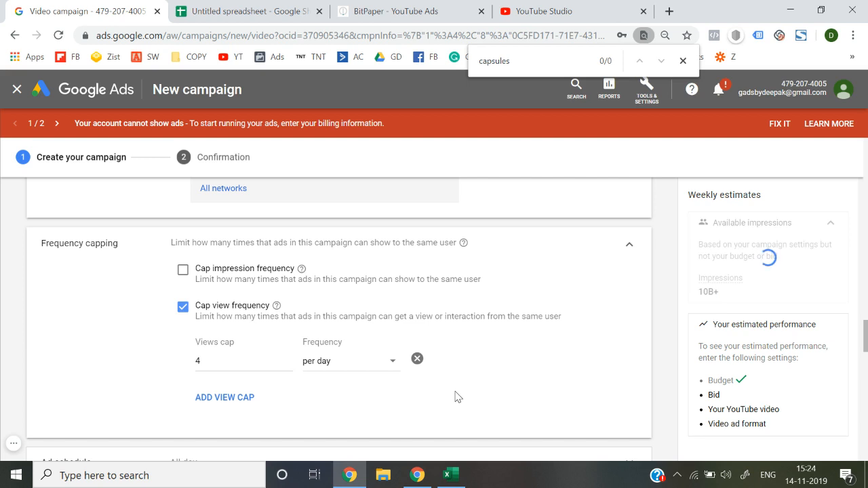
left_click(629, 245)
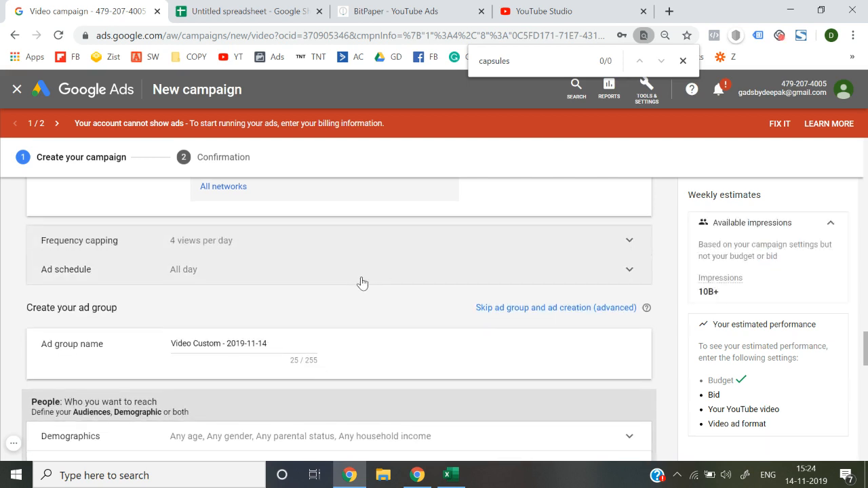
Review the day options in the campaign's ad schedule, leaving the schedule unchanged
left_click(319, 281)
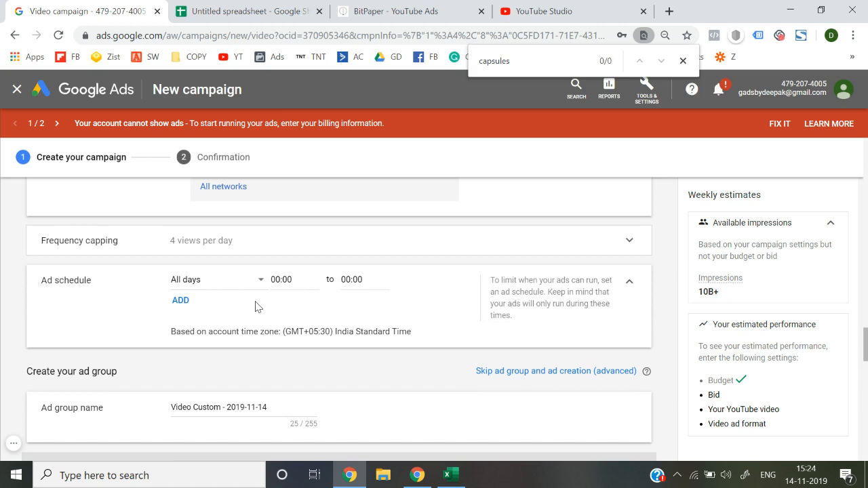
left_click(230, 285)
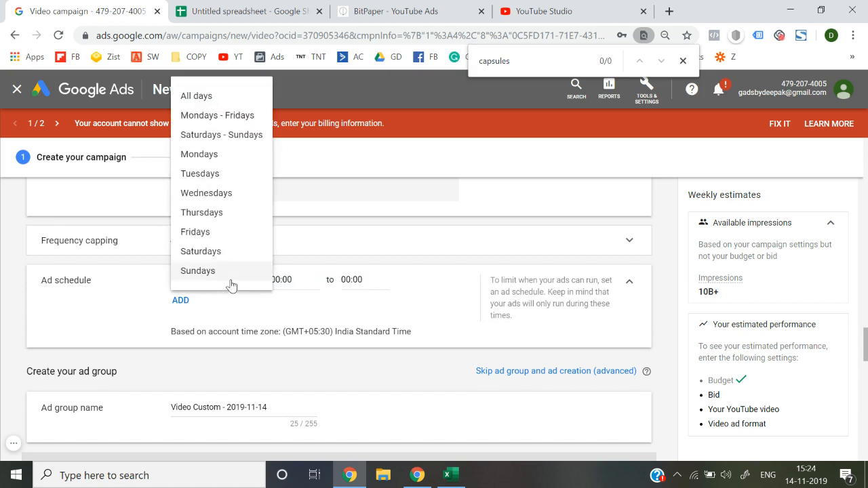
left_click(125, 309)
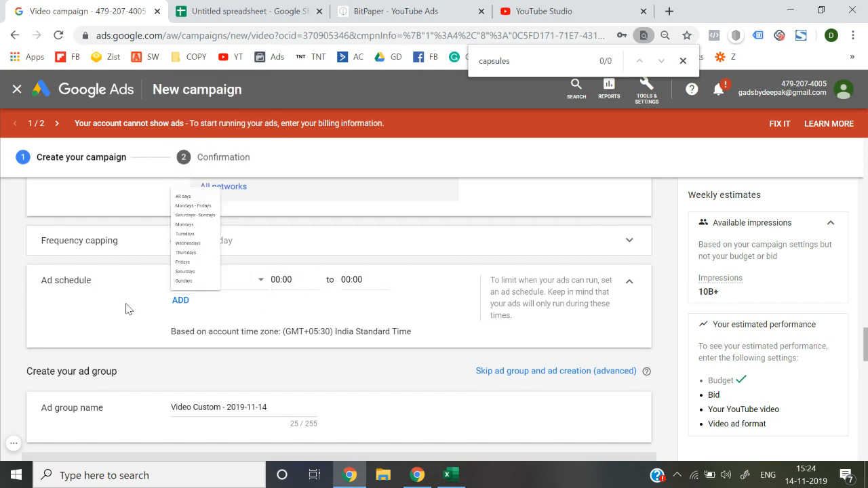
left_click(628, 284)
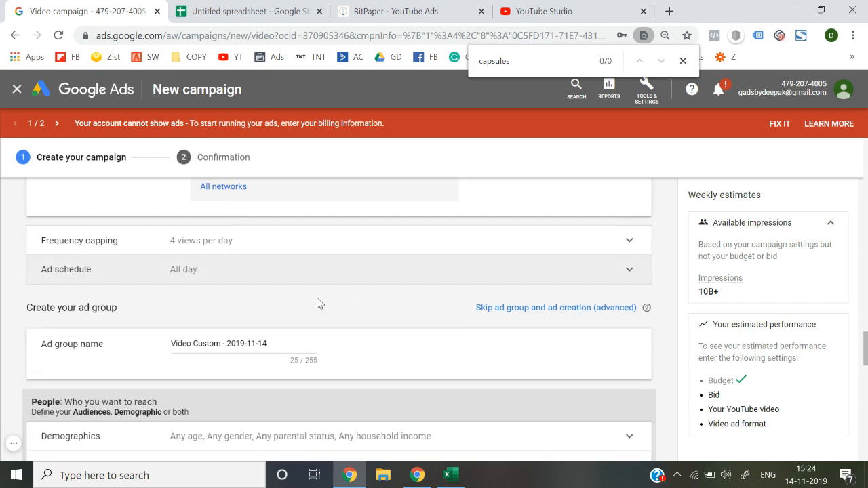
Rename the ad group as Custom Search Intent
left_click(280, 342)
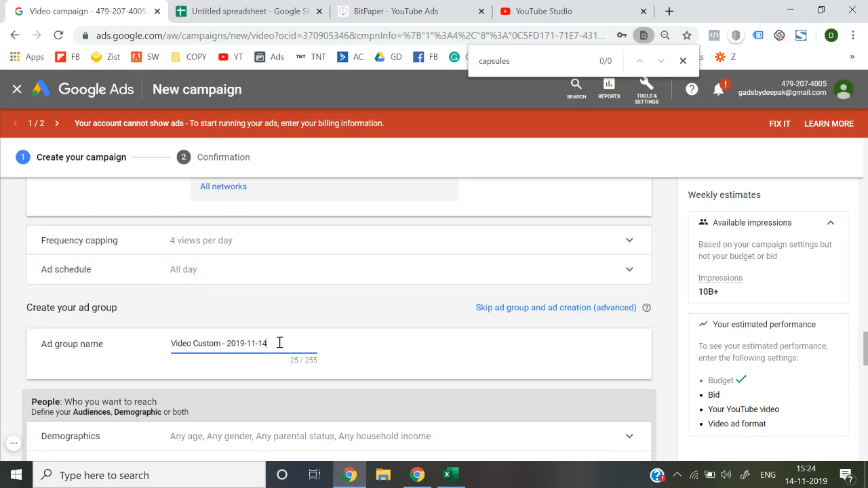
key("ctrl+a")
type("Cust")
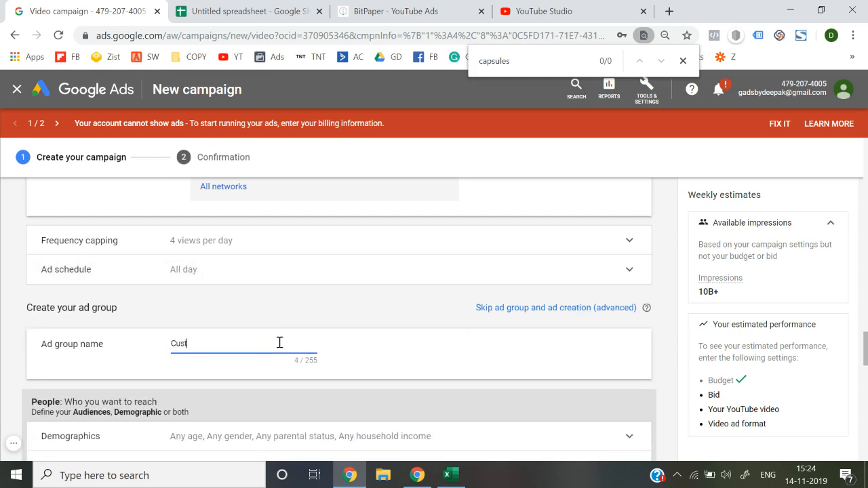
type("ominter")
key("BackSpace")
key("BackSpace")
key("BackSpace")
key("BackSpace")
key("BackSpace")
type("Search Intent")
Review the gender, age, parental status and household income options in the ad group's demographic targeting
scroll(279, 343, "down", 3)
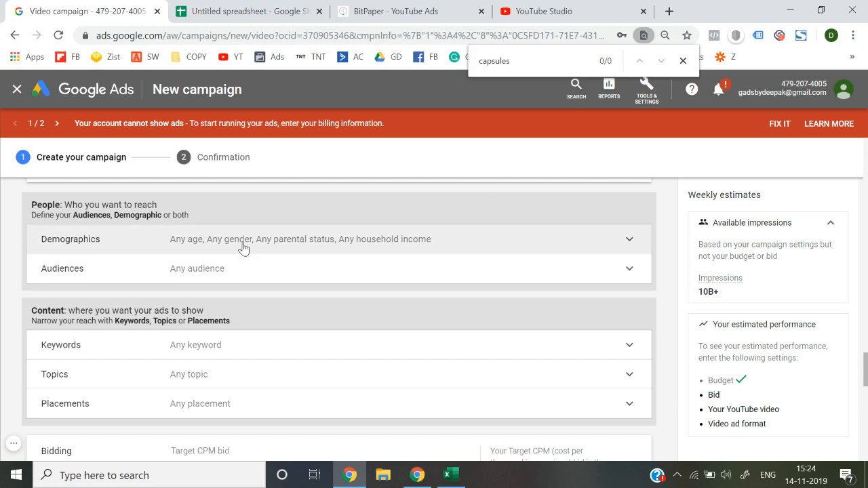
left_click(244, 249)
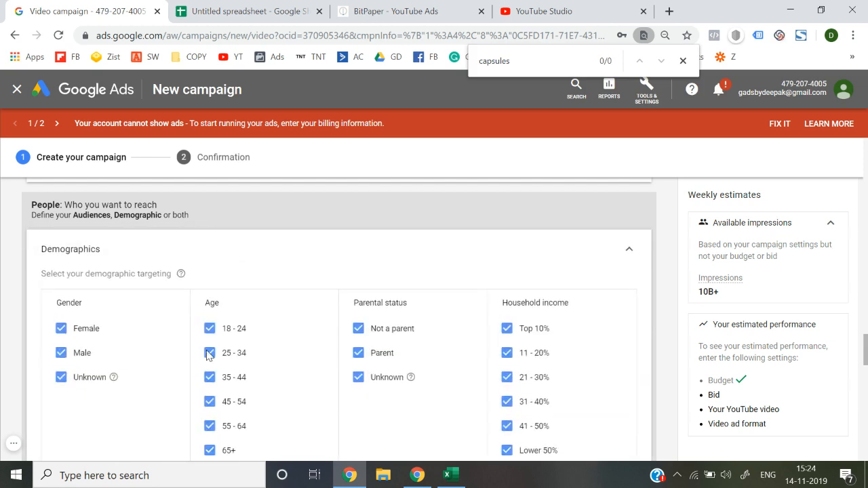
left_click(633, 253)
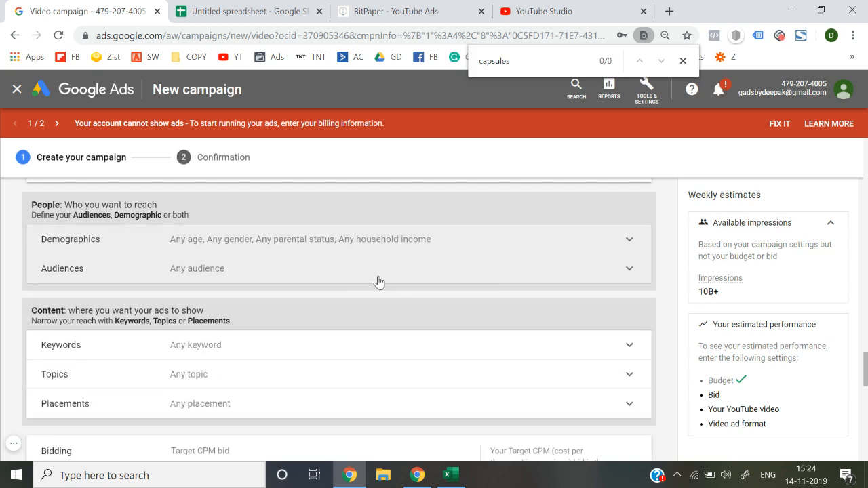
Target the custom intent audience 14 Nov_ Protein in the ad group and collapse the audience settings
left_click(378, 281)
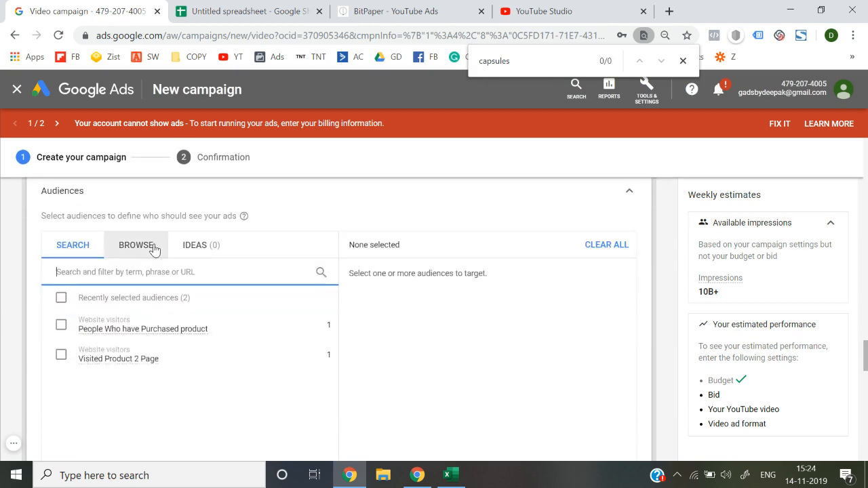
left_click(154, 248)
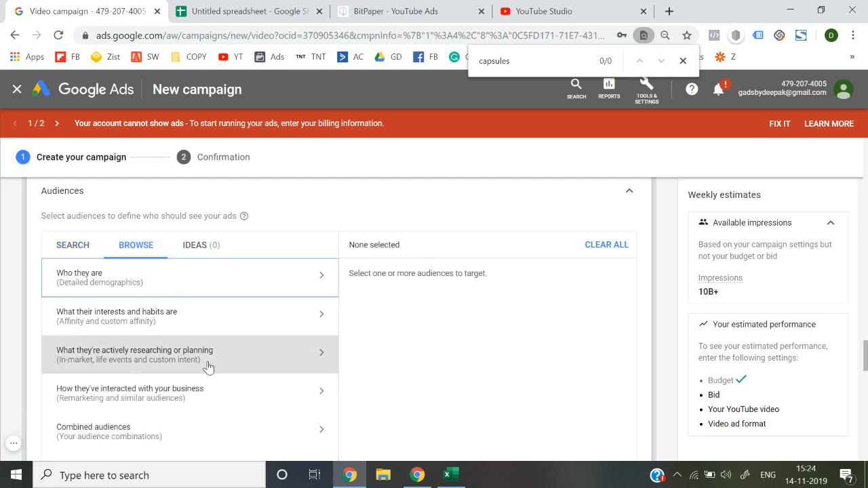
scroll(208, 367, "down", 1)
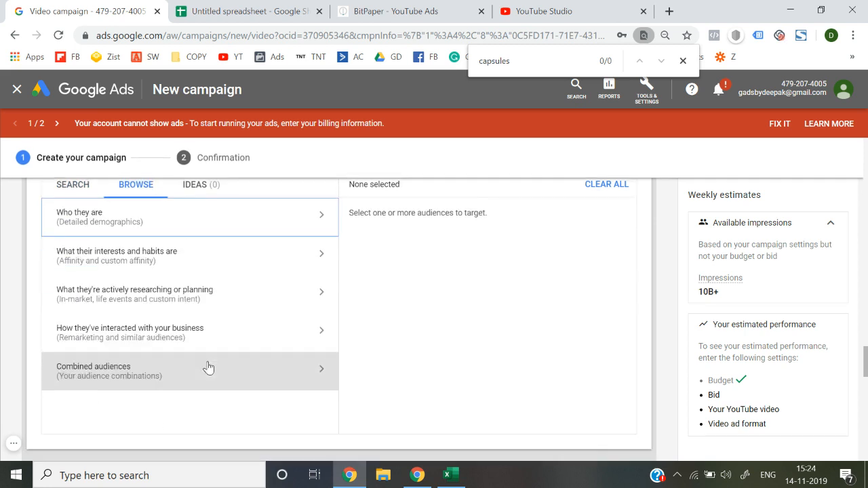
left_click(170, 302)
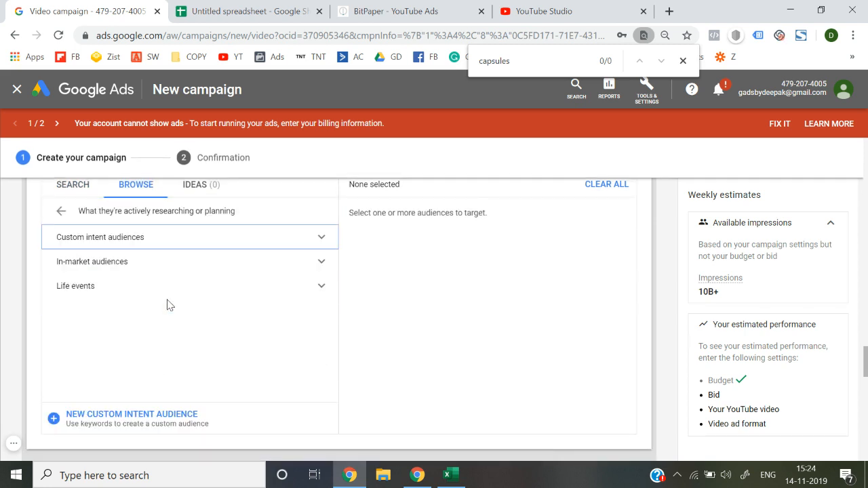
left_click(187, 246)
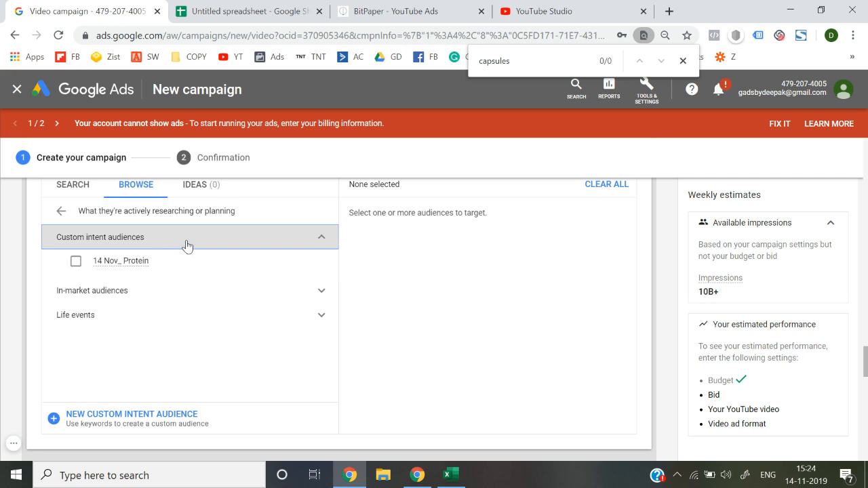
left_click(75, 262)
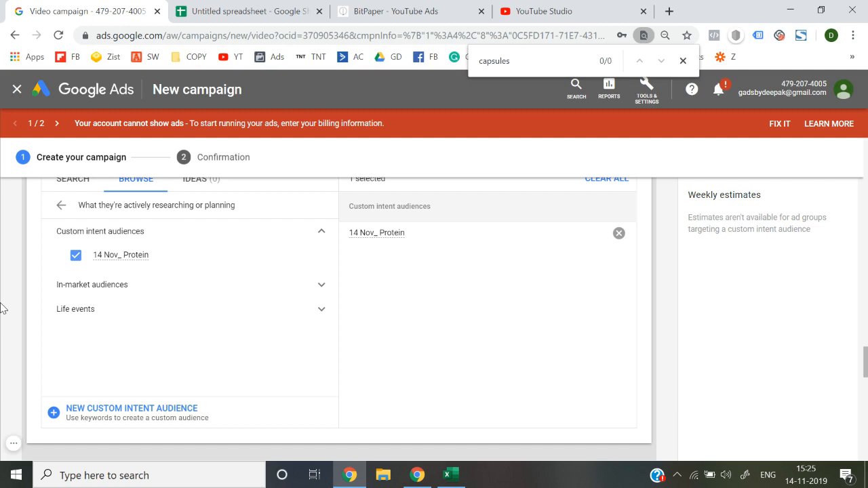
scroll(3, 308, "up", 2)
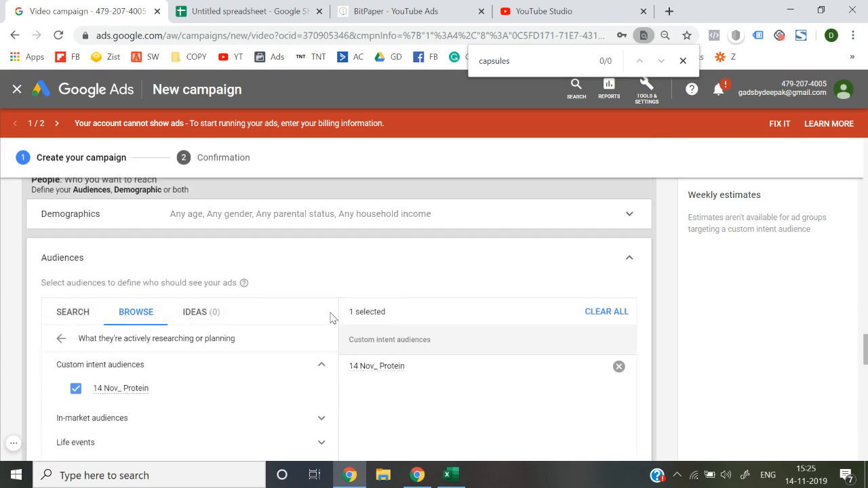
left_click(636, 259)
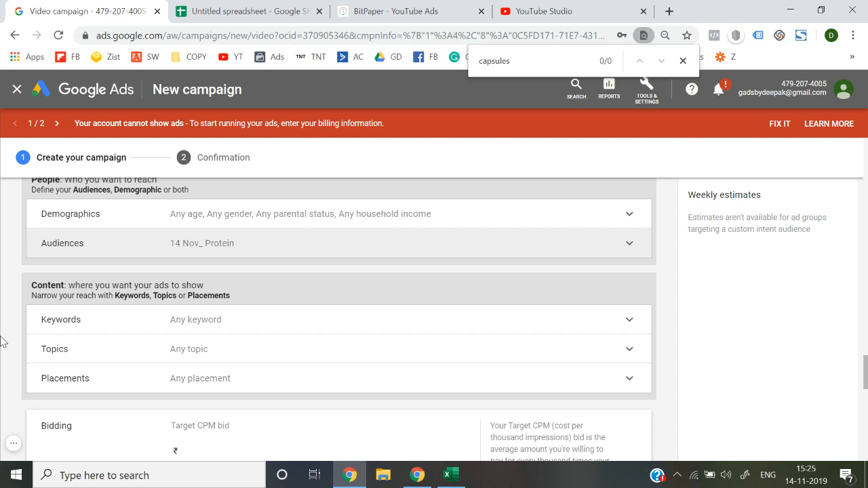
Set the ad group's Target CPM bid to ₹200
scroll(1, 342, "down", 3)
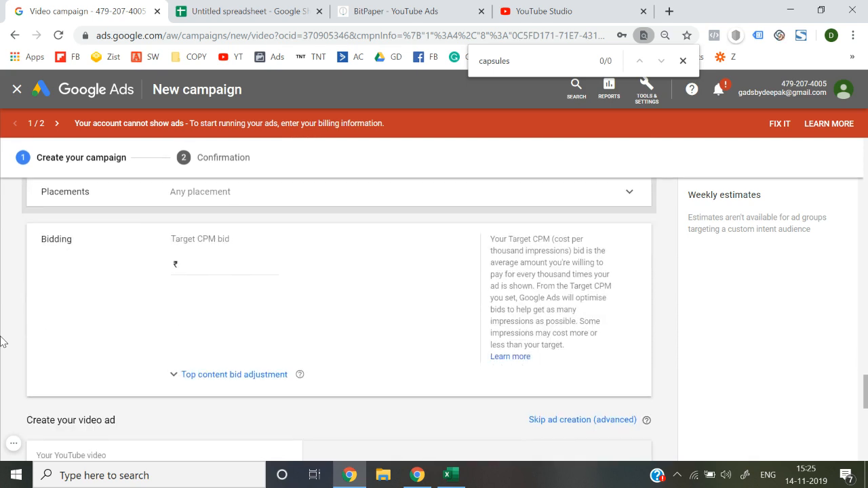
left_click(232, 274)
type("3")
key("BackSpace")
type("200")
left_click(73, 305)
Switch to YouTube Studio and copy the shareable link of Video 3 from the channel's uploads
scroll(73, 305, "down", 3)
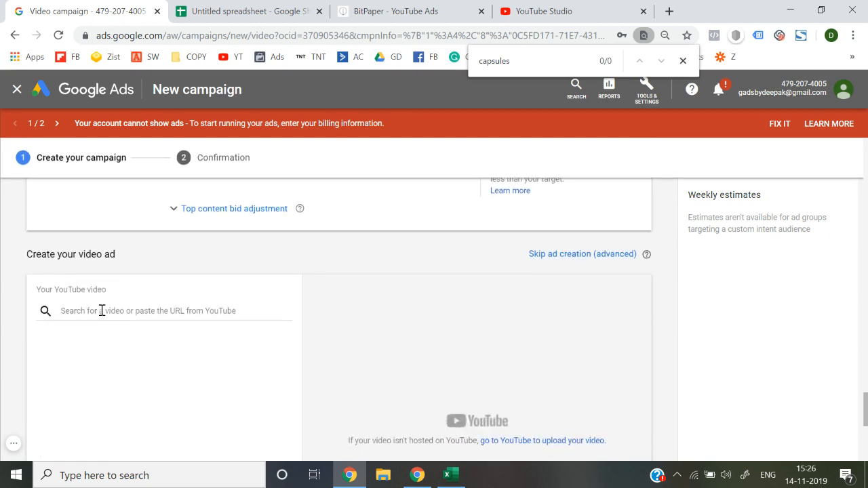
left_click(102, 311)
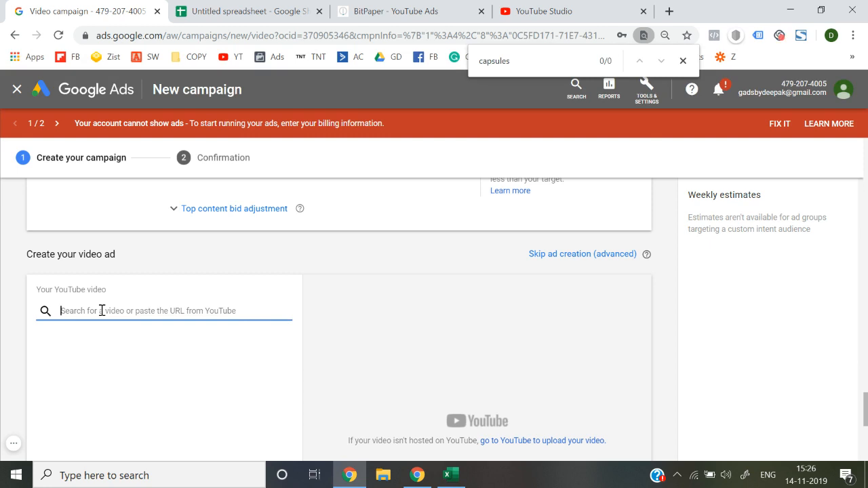
left_click(543, 11)
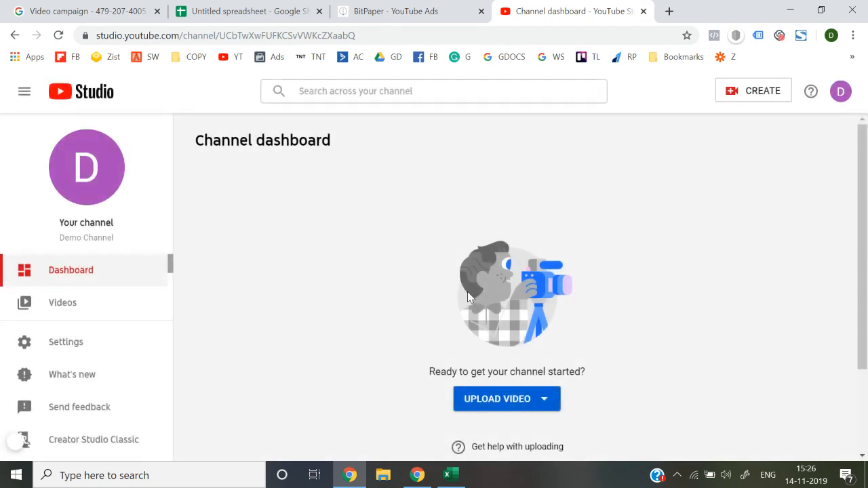
left_click(101, 308)
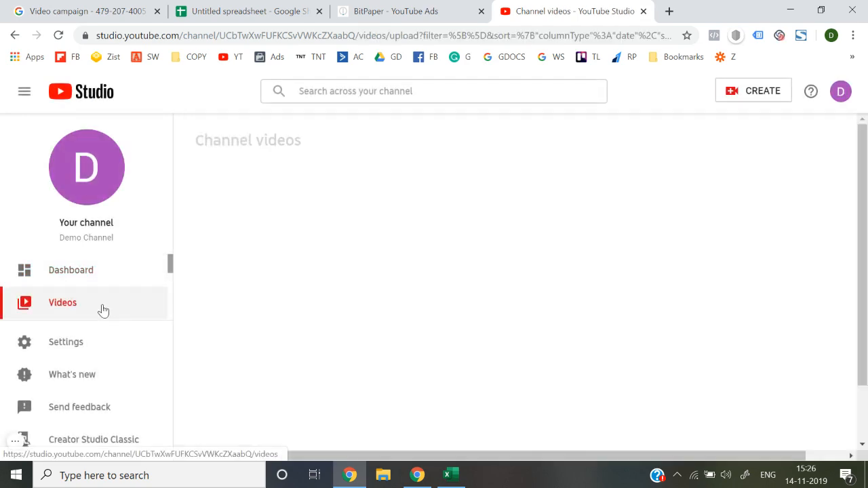
scroll(377, 338, "down", 1)
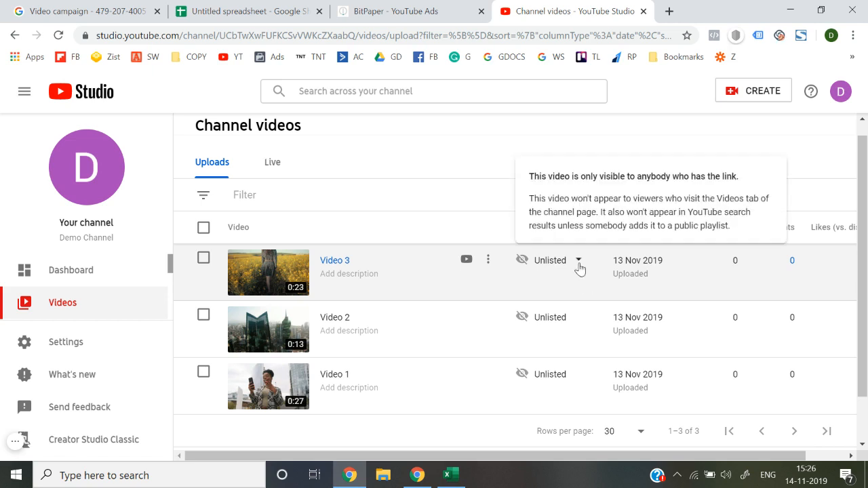
left_click(488, 262)
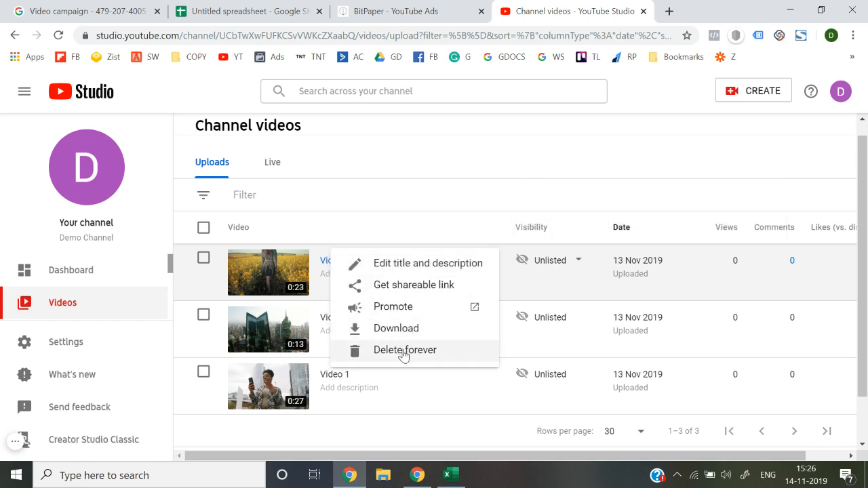
left_click(417, 285)
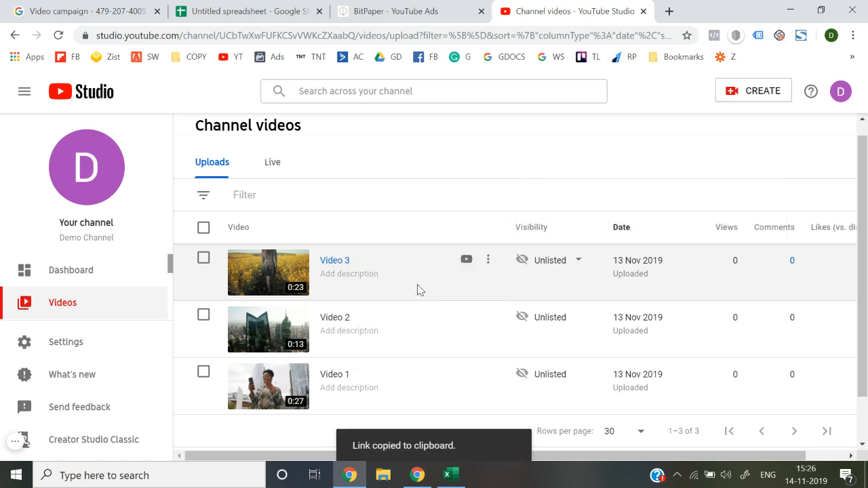
Back in the Google Ads campaign, use the copied link as the ad's YouTube video and choose the skippable in-stream ad format
left_click(103, 6)
key("ctrl+v")
scroll(206, 313, "down", 1)
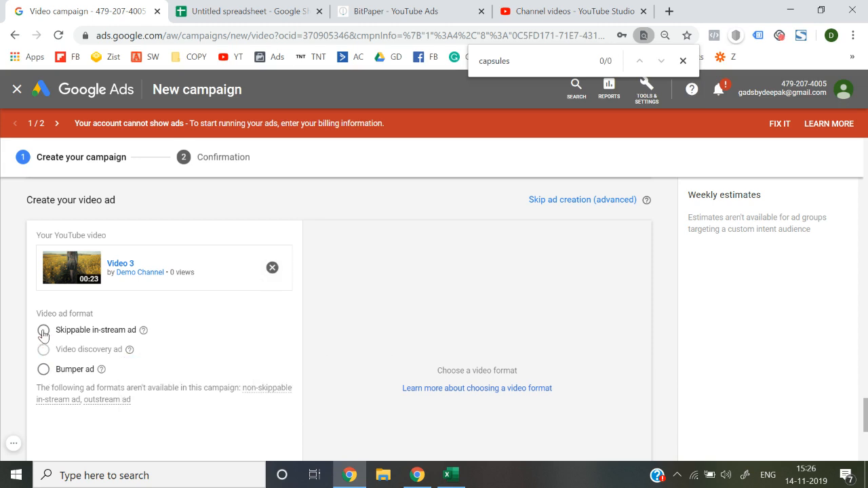
mouse_move(40, 356)
left_click(44, 331)
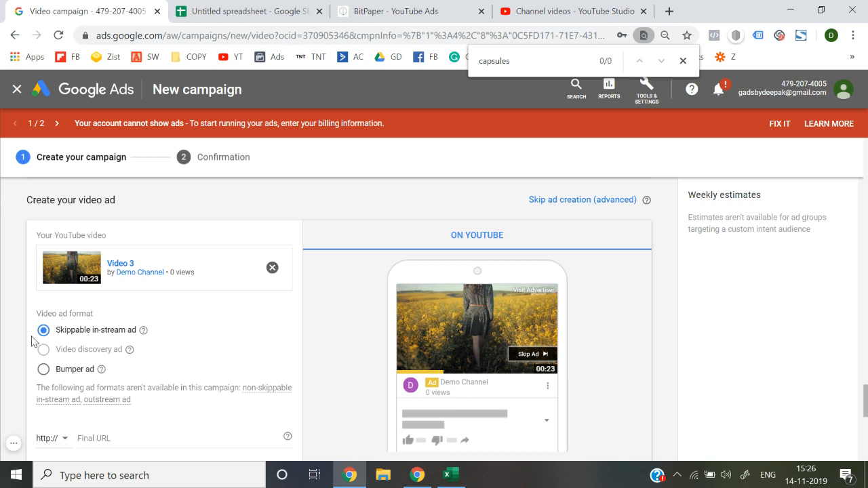
scroll(34, 336, "down", 2)
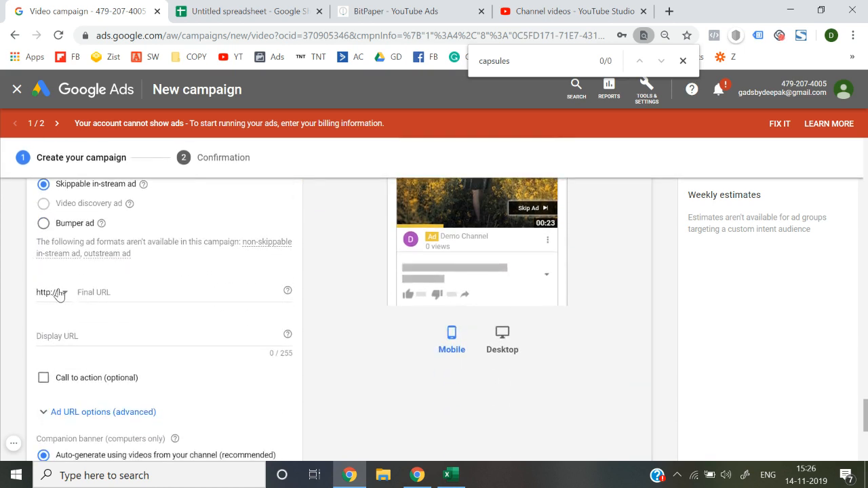
left_click(112, 293)
type("wpcourse")
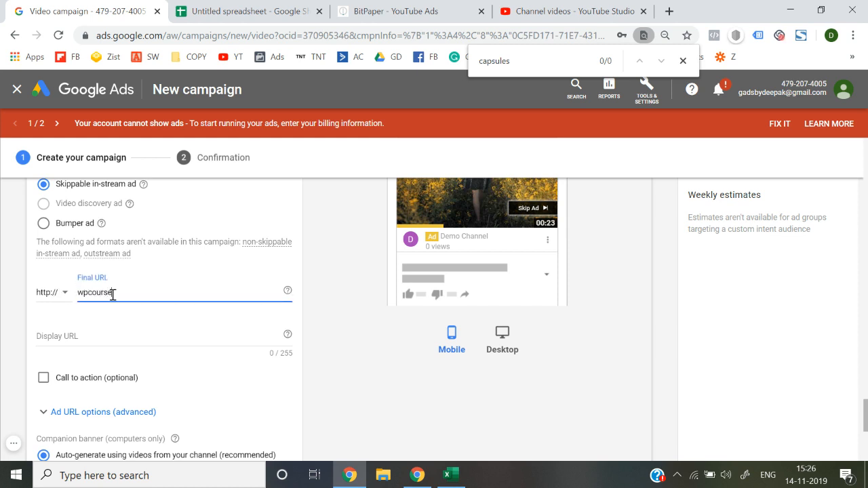
type("bydeepak.com")
left_click(45, 293)
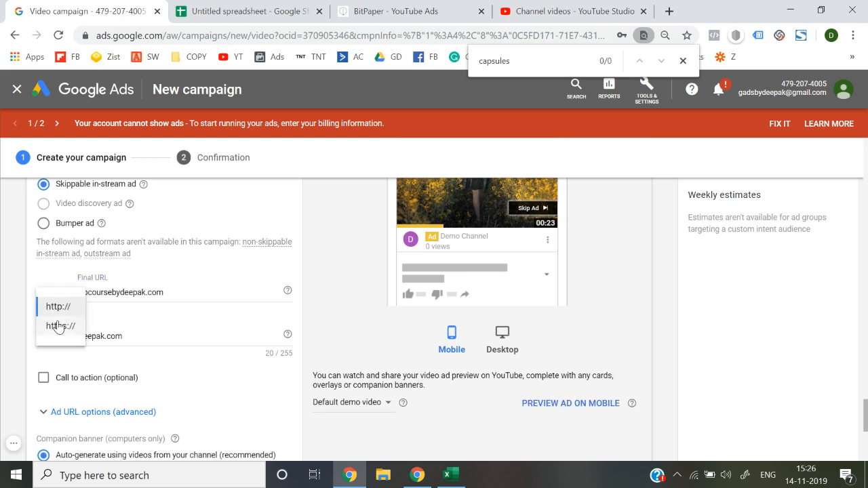
left_click(58, 326)
Enable the optional call to action for the video ad
scroll(19, 323, "down", 1)
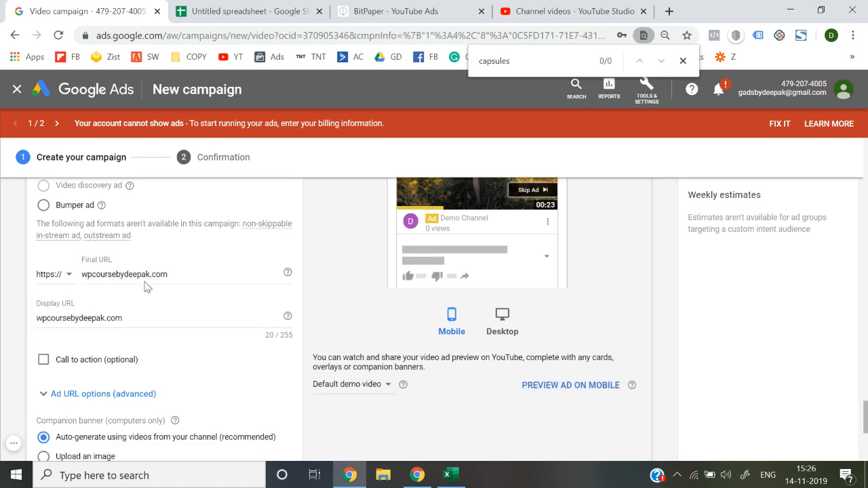
scroll(180, 375, "down", 1)
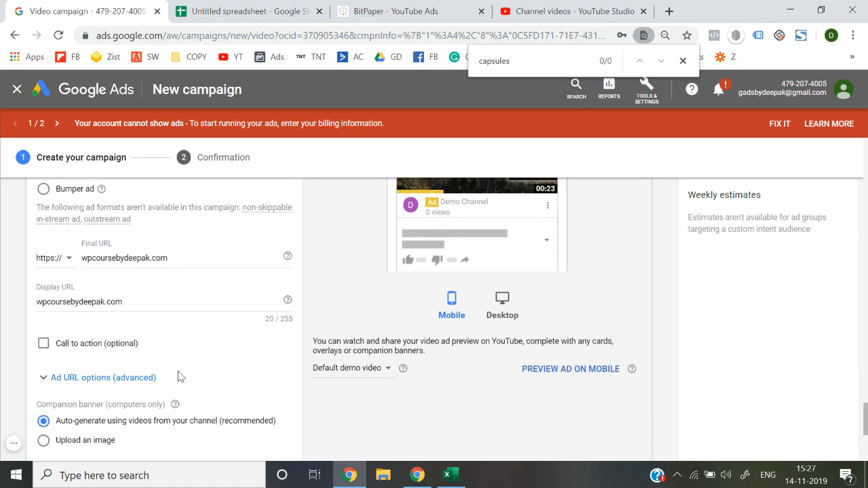
left_click(45, 346)
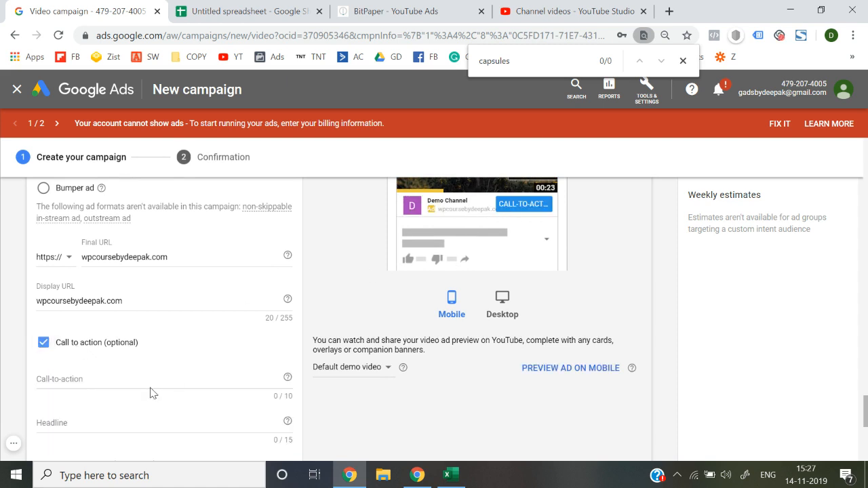
left_click(119, 376)
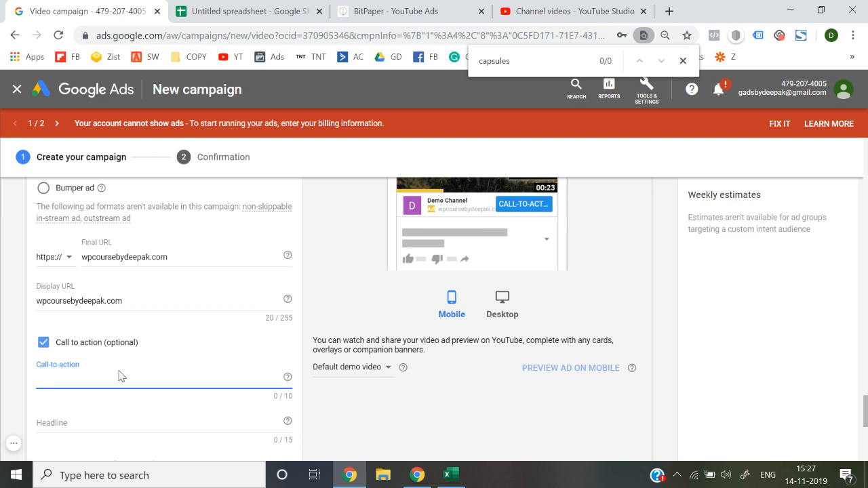
type("Best OP")
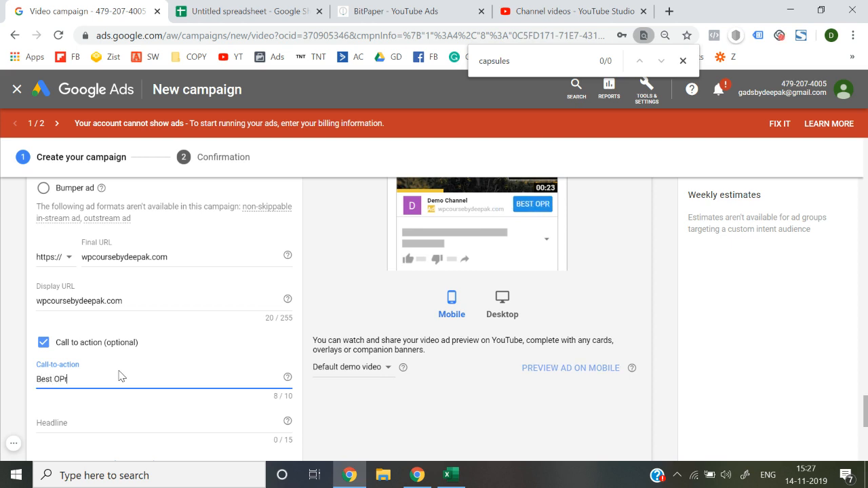
key("ctrl+a")
key("BackSpace")
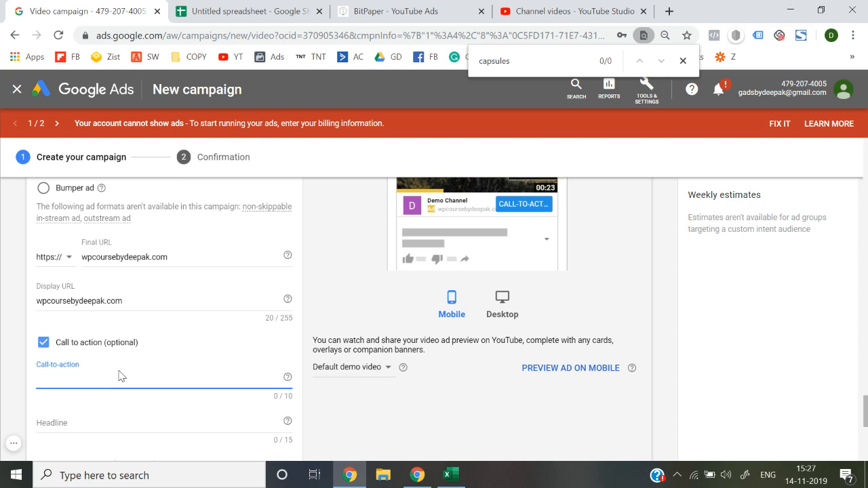
Set the call-to-action text to Buy Now and the headline to Best Protein
type("Buy Now")
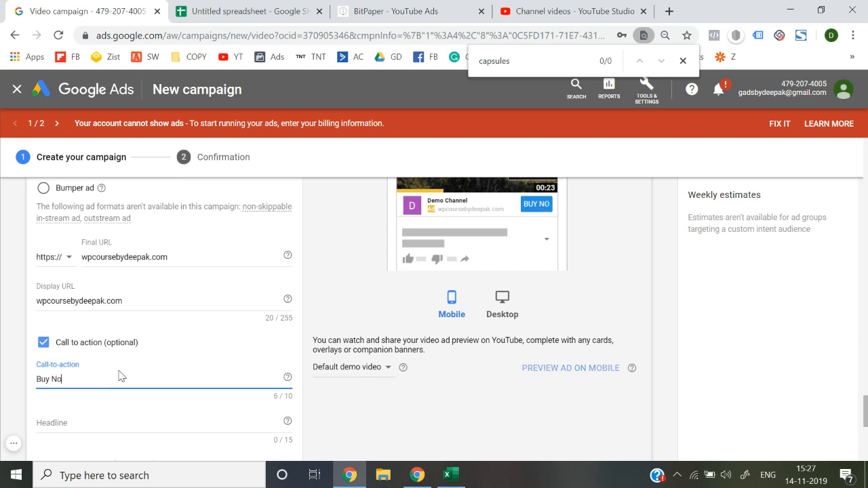
scroll(119, 378, "down", 1)
left_click(112, 385)
type("Best Protein")
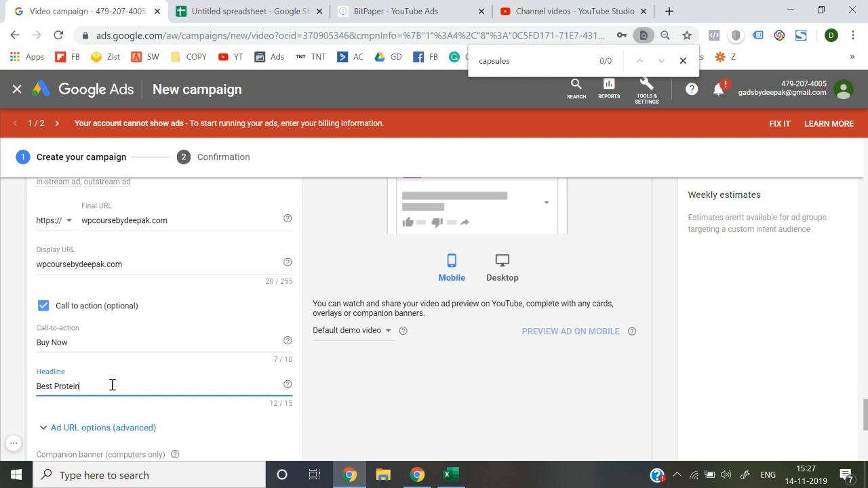
Review the advanced ad URL options, the companion banner settings and the ad's mobile preview
scroll(111, 385, "down", 3)
left_click(99, 331)
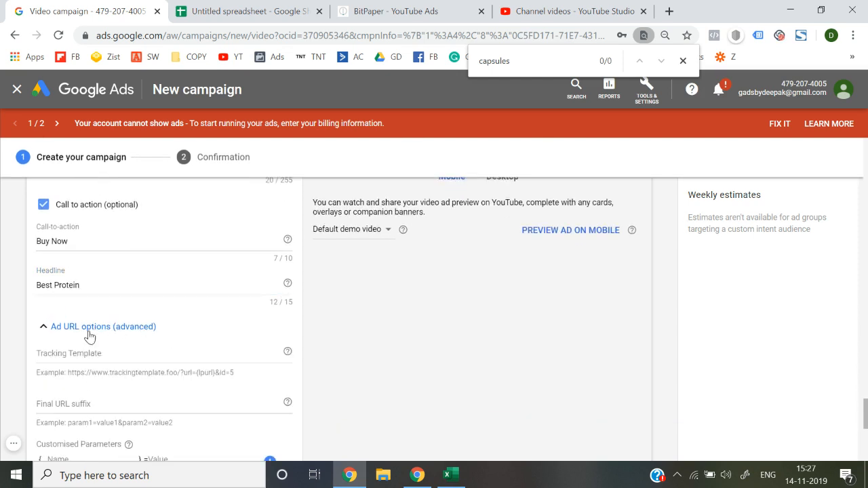
left_click(89, 331)
scroll(432, 380, "down", 1)
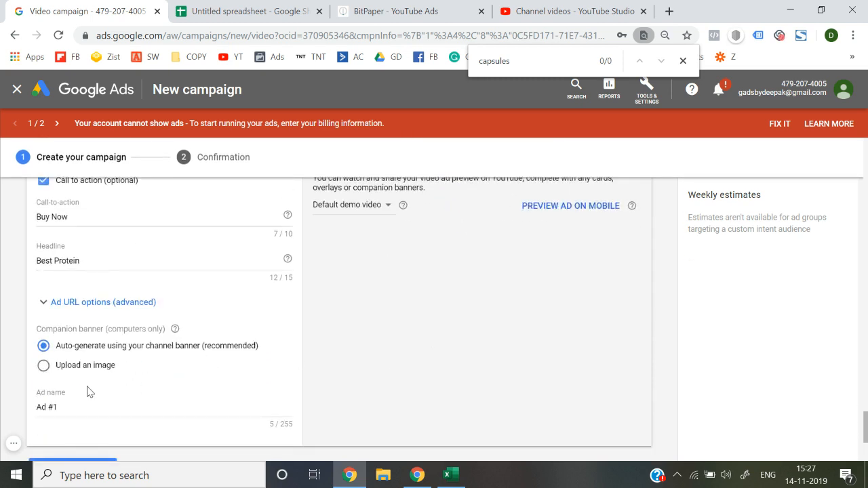
scroll(349, 362, "up", 2)
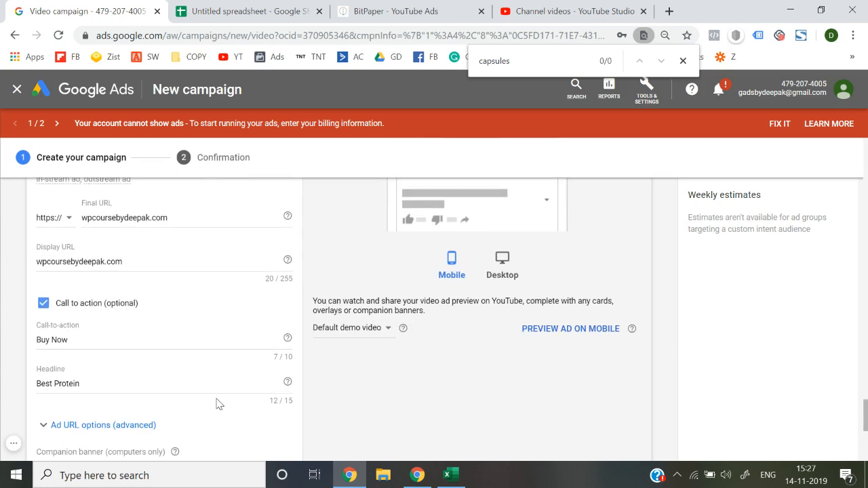
scroll(219, 404, "up", 2)
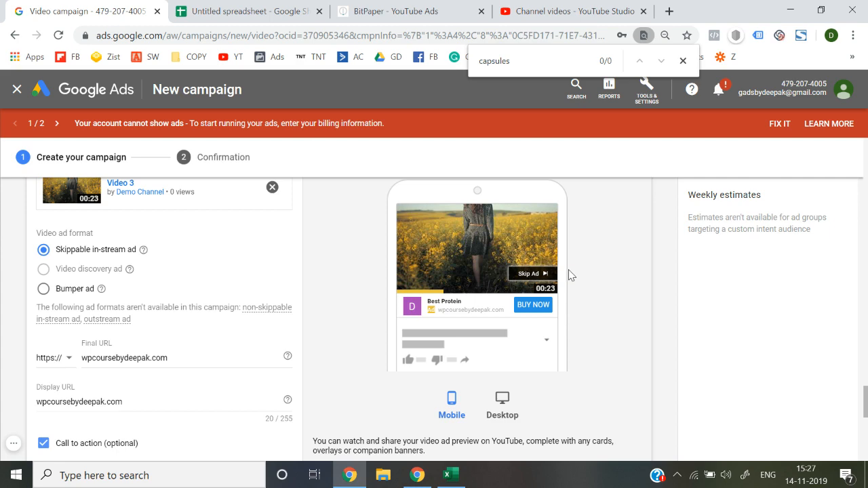
Create the campaign, continue to it and open its Custom Search Intent ad group
scroll(567, 275, "down", 6)
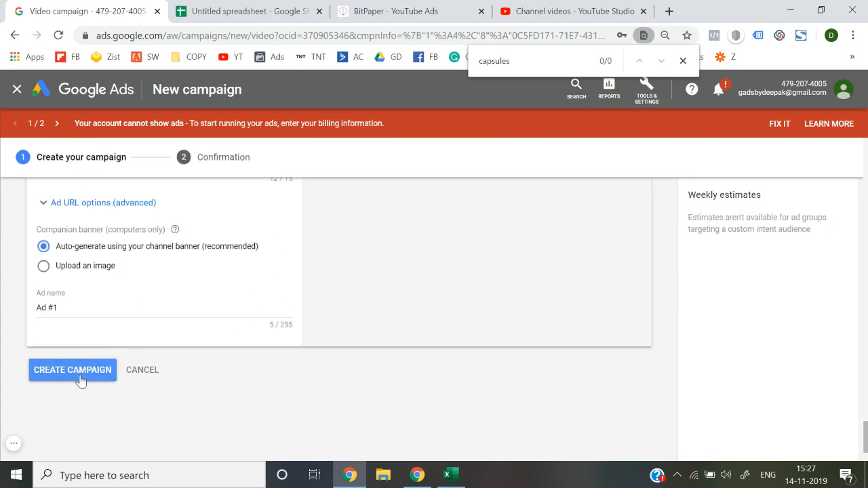
left_click(79, 378)
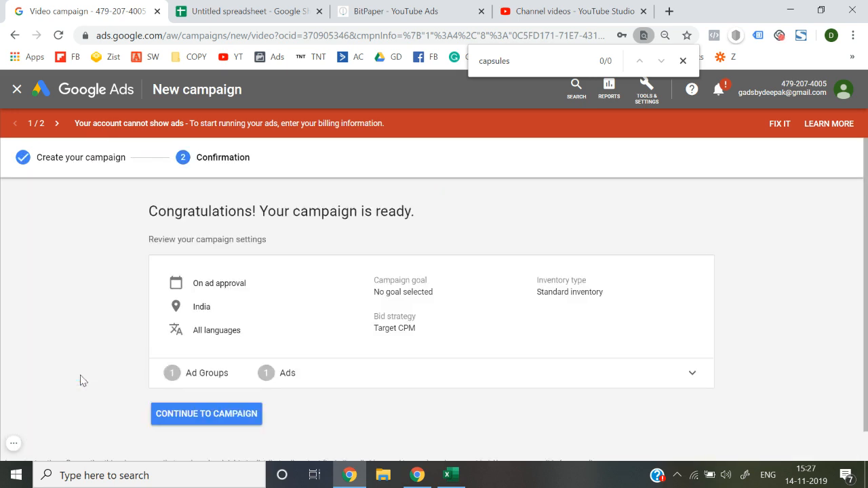
left_click(175, 422)
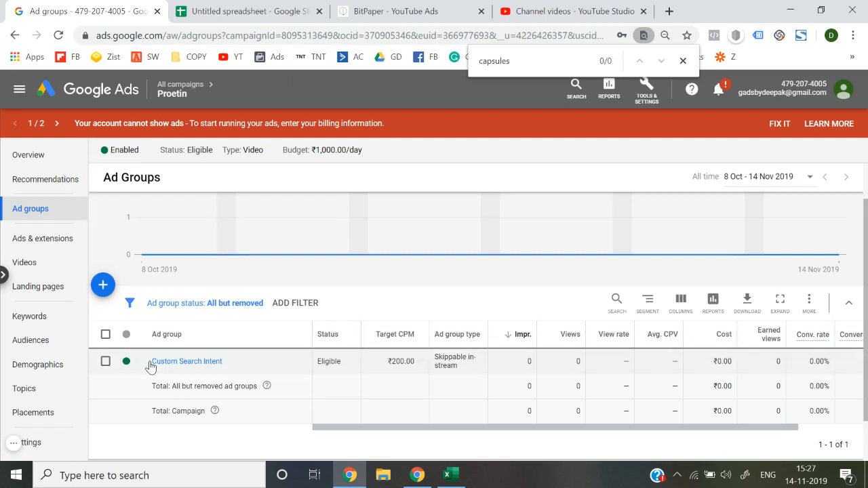
left_click(184, 362)
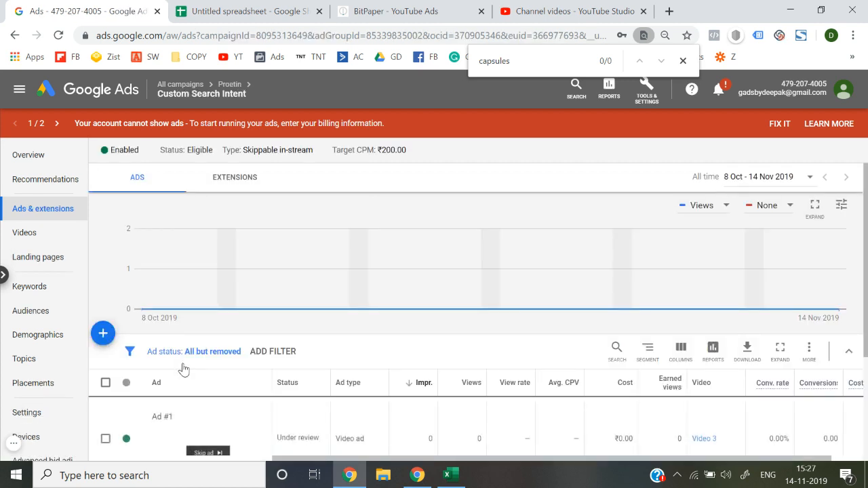
Copy Ad #1 from the ad group's list of ads
scroll(182, 369, "down", 2)
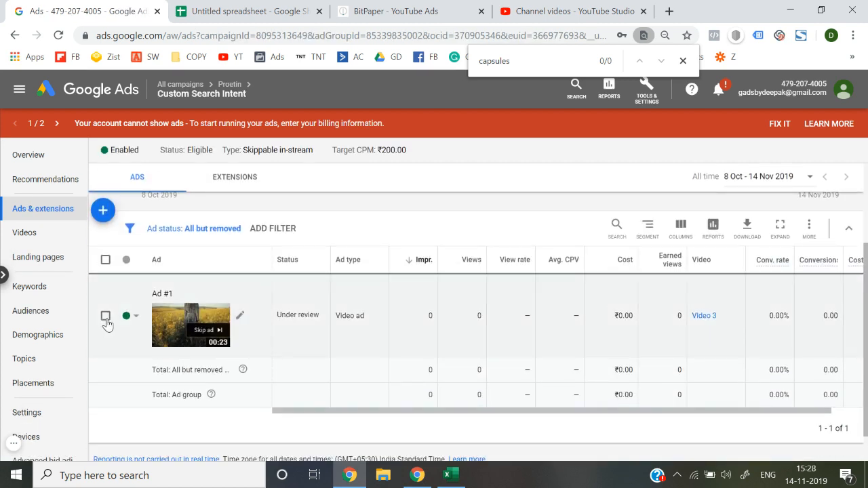
left_click(105, 316)
left_click(178, 226)
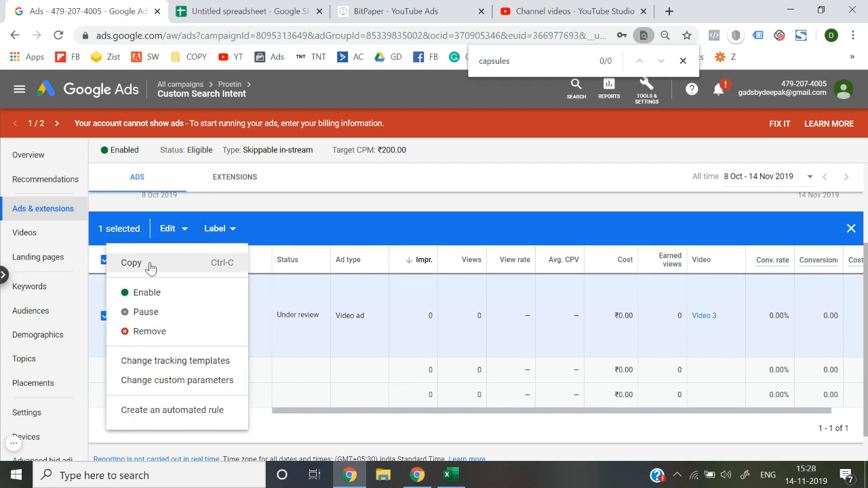
left_click(151, 264)
left_click(105, 316)
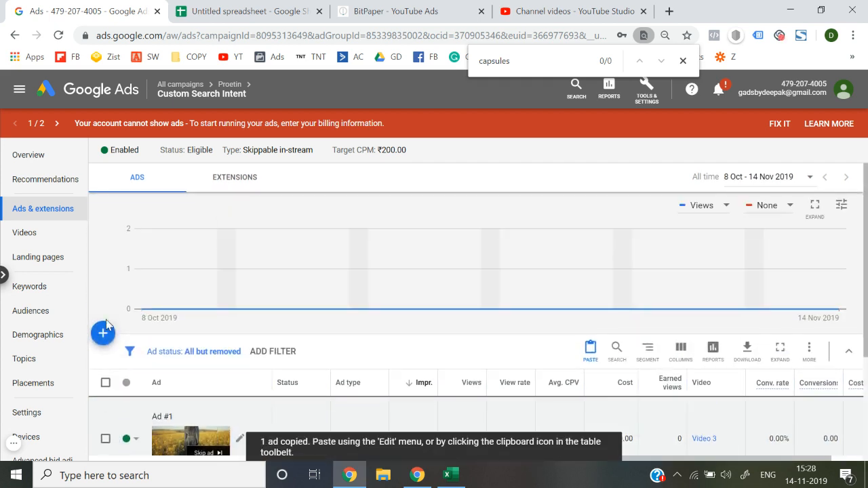
Paste the copied ad into the Proetin campaign's Custom Search Intent ad group, allowing a duplicate if the ad already exists
left_click(584, 358)
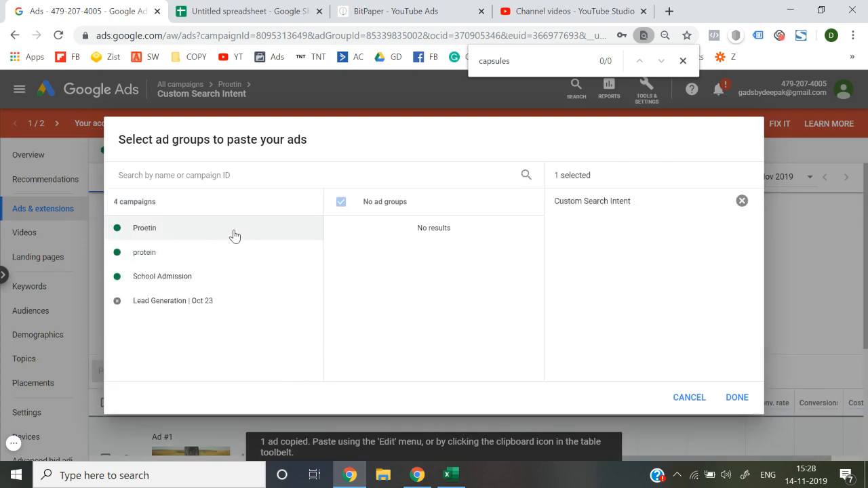
left_click(234, 235)
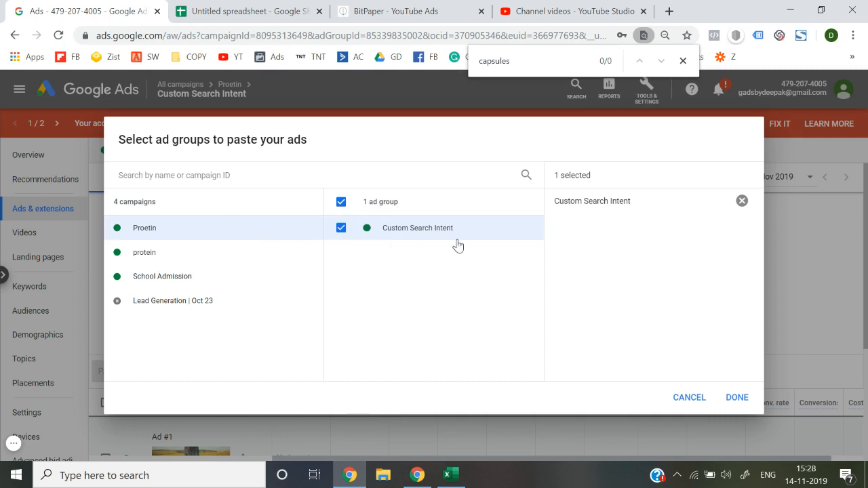
left_click(735, 403)
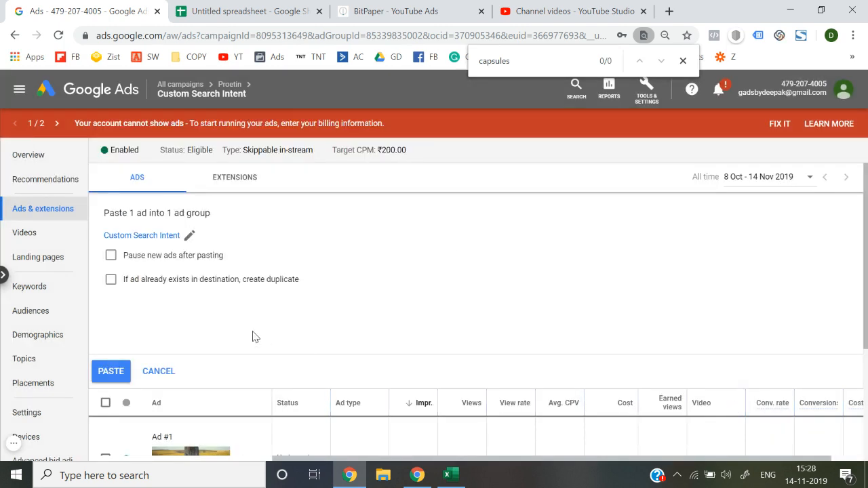
left_click(201, 283)
left_click(112, 372)
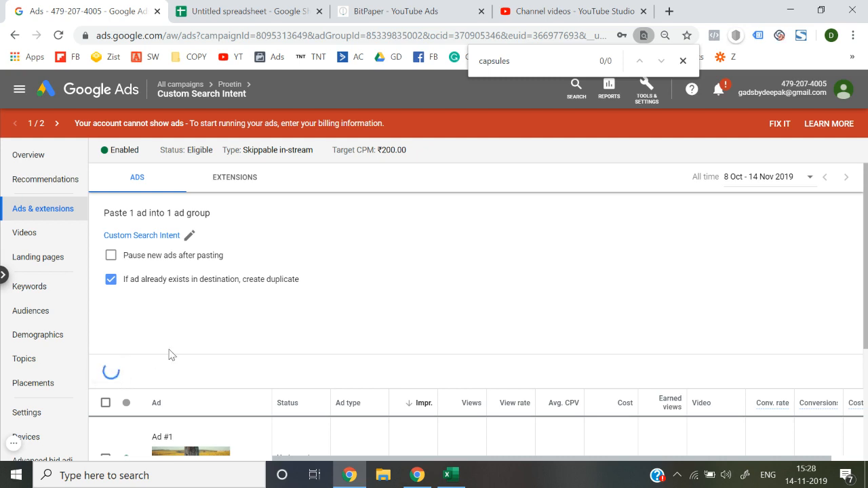
Open the first of the two Ad #1 entries for editing and accept that it is replaced by a new ad
scroll(303, 321, "down", 2)
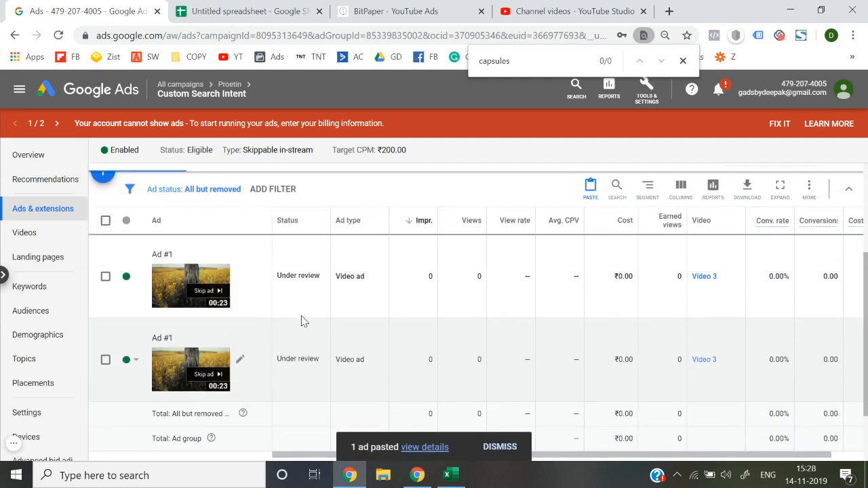
scroll(304, 322, "up", 1)
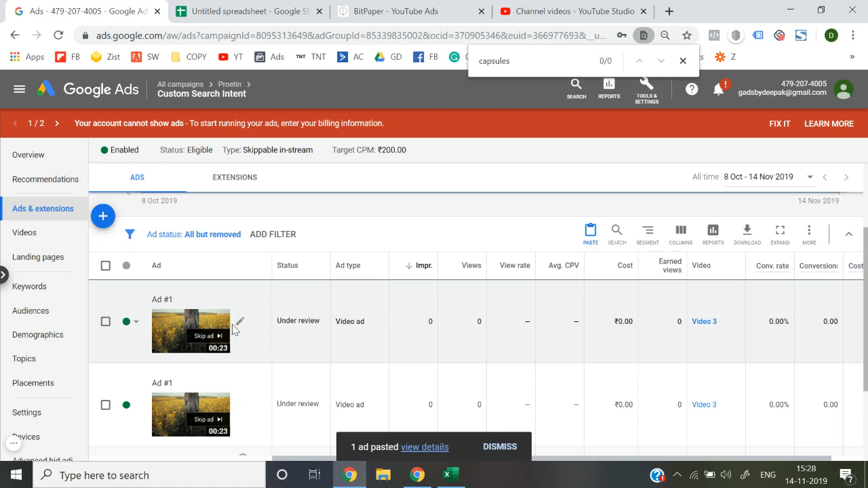
left_click(240, 322)
left_click(258, 331)
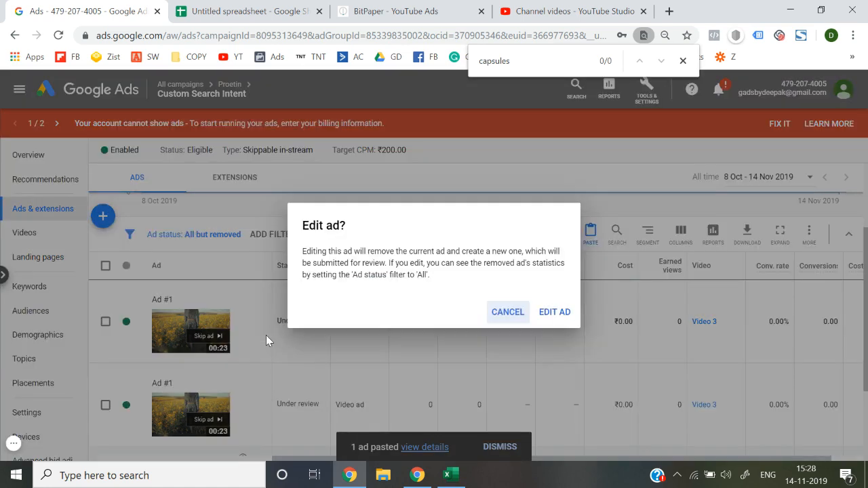
left_click(562, 315)
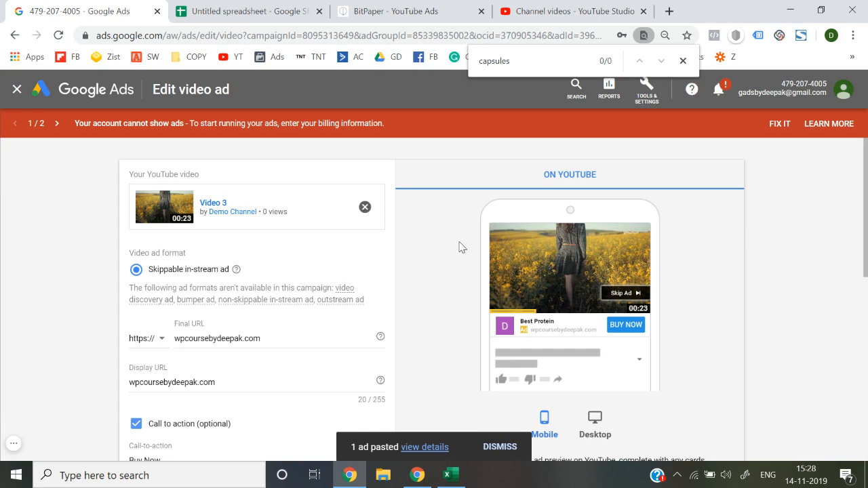
Switch to YouTube Studio and copy the shareable link of Video 2 from the channel's uploads
left_click(581, 10)
scroll(599, 295, "down", 1)
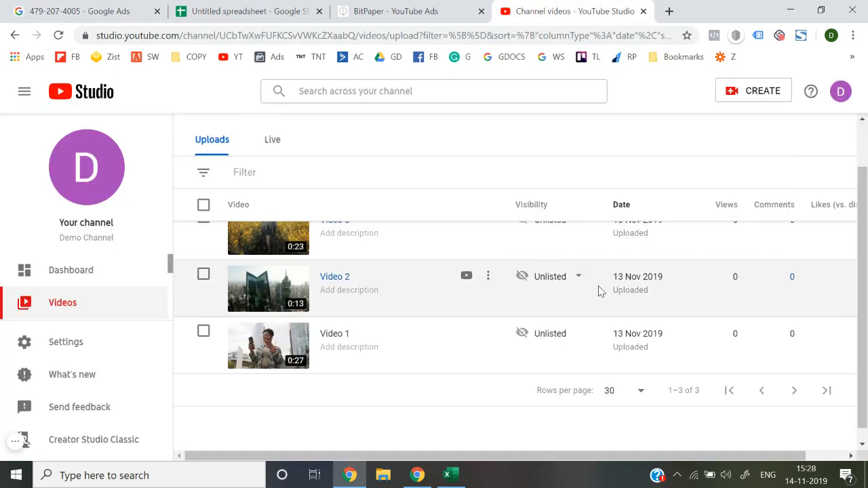
left_click(488, 276)
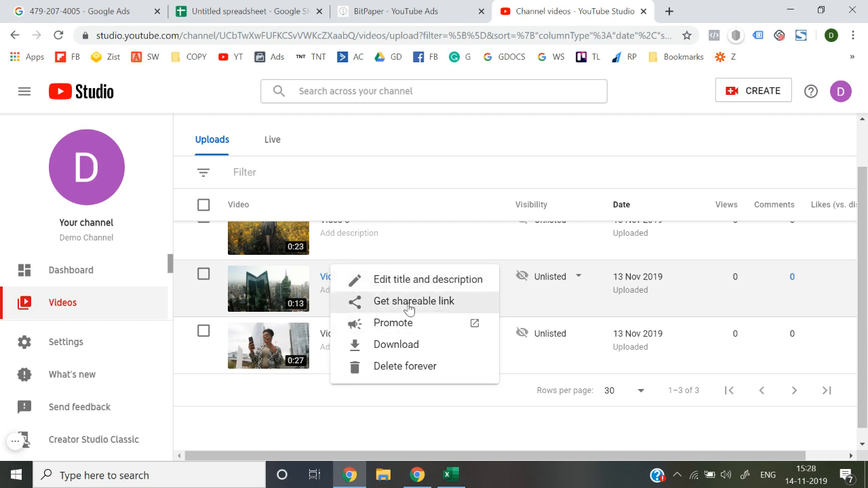
left_click(409, 303)
Return to Google Ads and replace the ad's Video 3 with Video 2 using the copied link
key("ctrl+1")
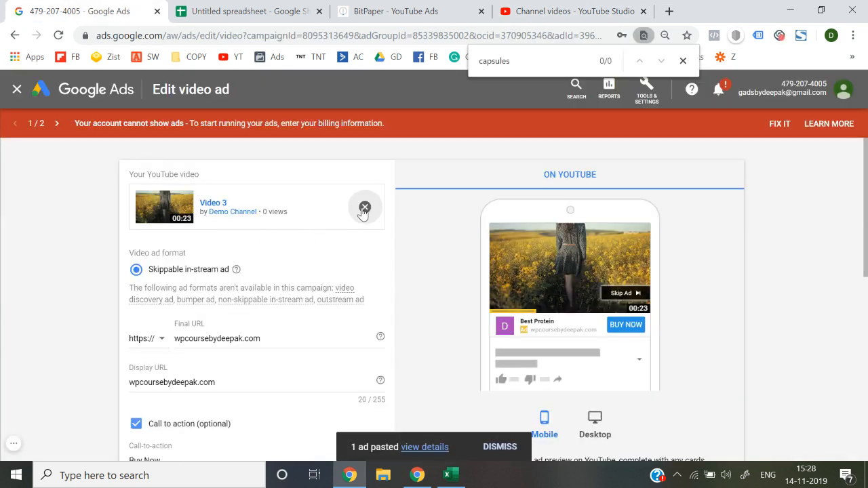
left_click(364, 207)
key("ctrl+v")
left_click(285, 231)
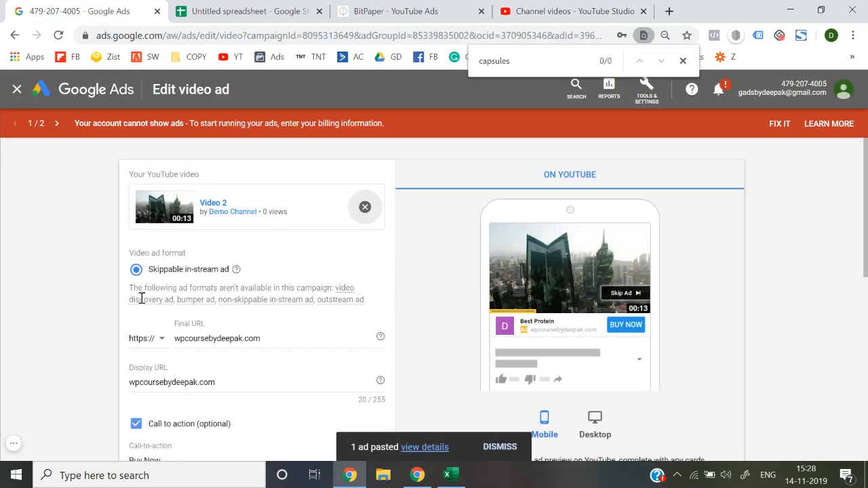
Rename the edited ad as Ad #2, save it and check the ad group's list of ads
scroll(165, 359, "down", 1)
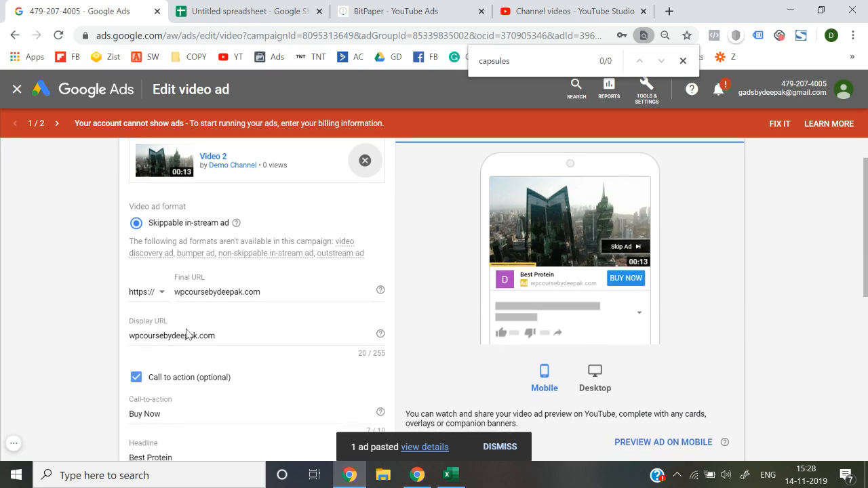
scroll(219, 308, "down", 2)
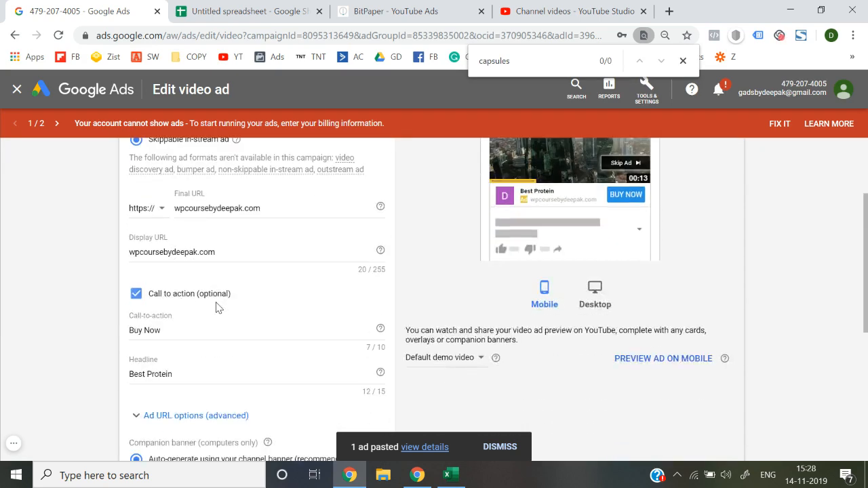
scroll(208, 321, "up", 1)
scroll(207, 321, "down", 3)
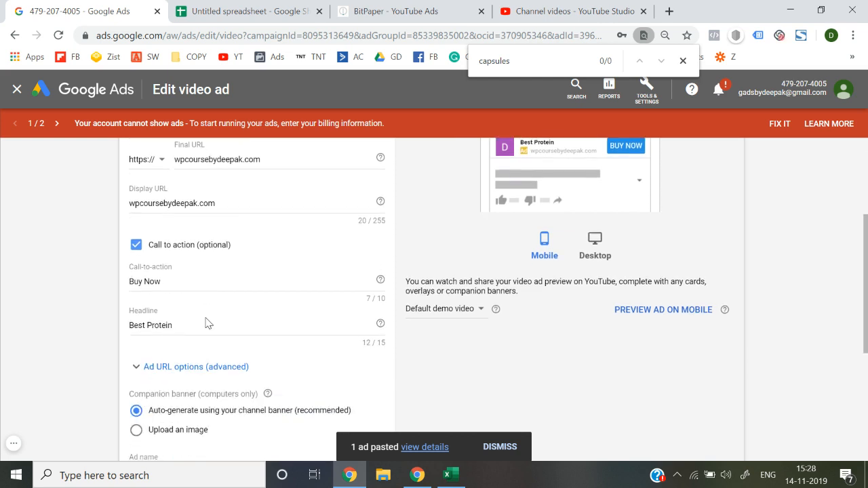
scroll(194, 420, "down", 2)
left_click(169, 333)
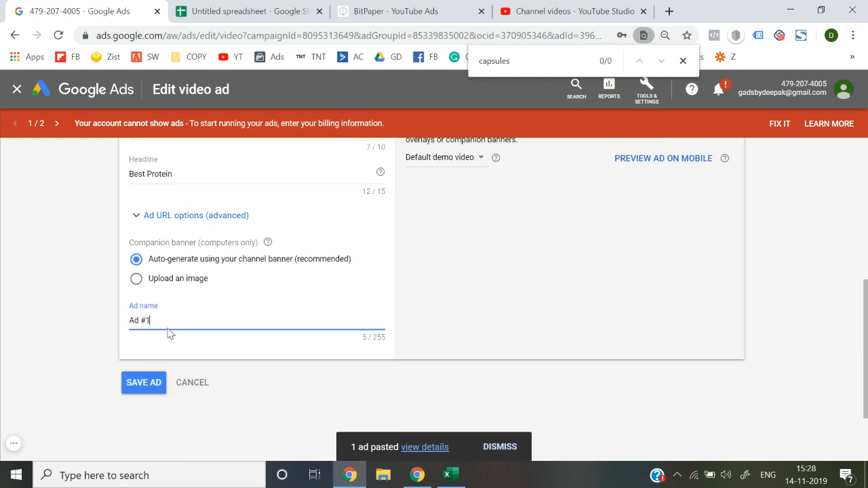
left_click(149, 384)
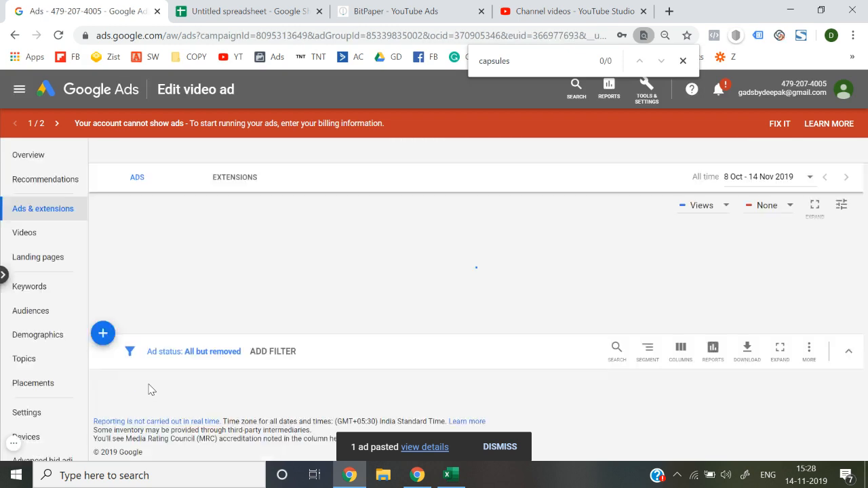
scroll(356, 384, "down", 4)
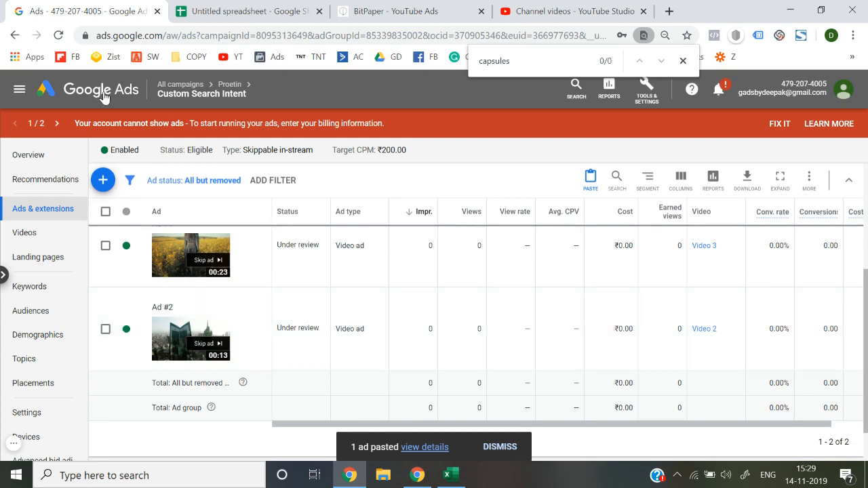
Go back to the account overview and display the list of all campaigns
left_click(105, 95)
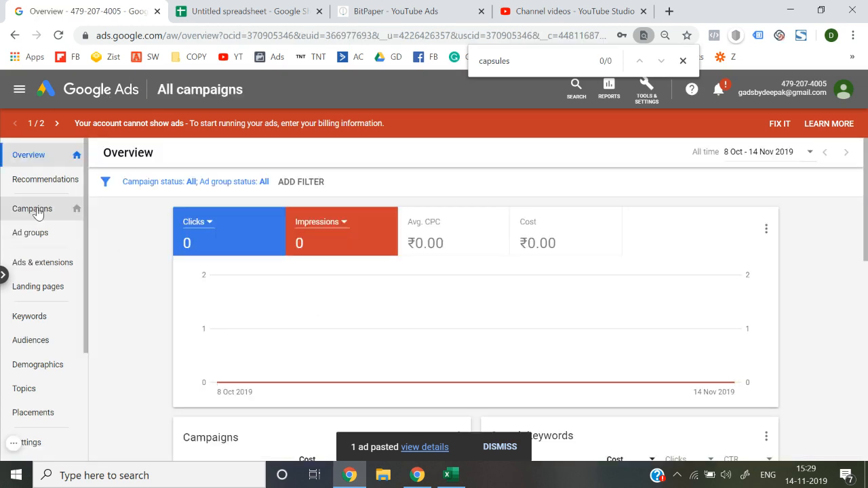
left_click(35, 211)
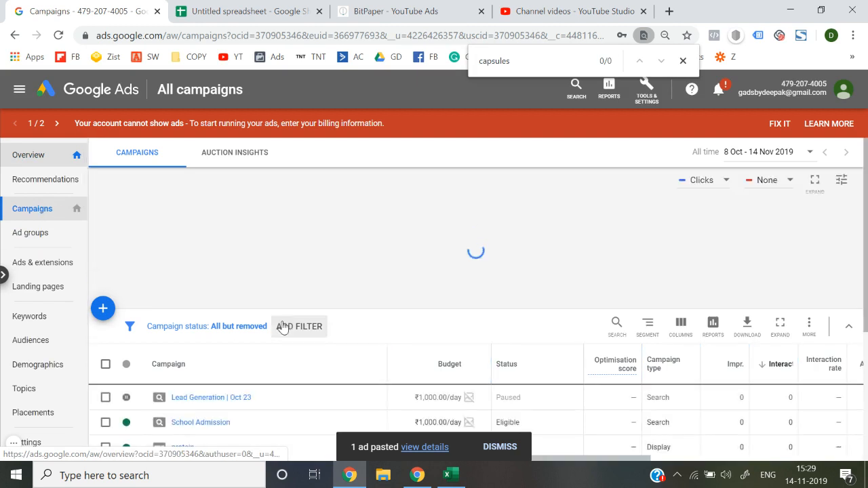
scroll(282, 327, "down", 2)
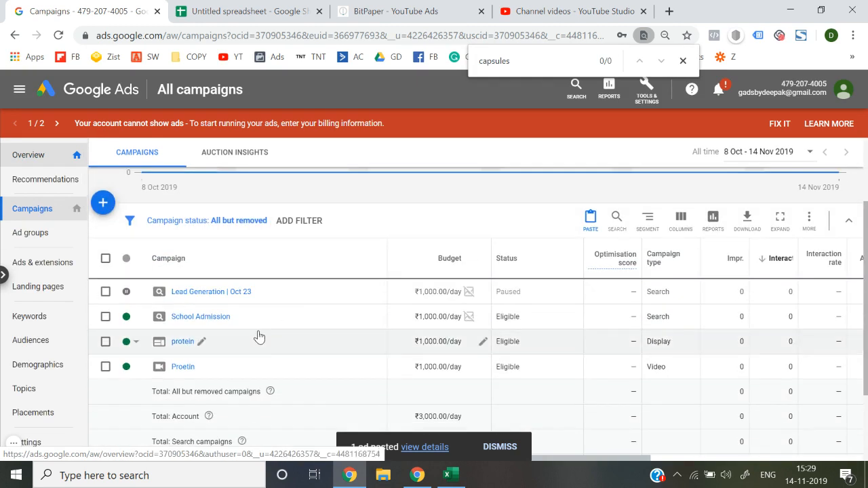
left_click(14, 445)
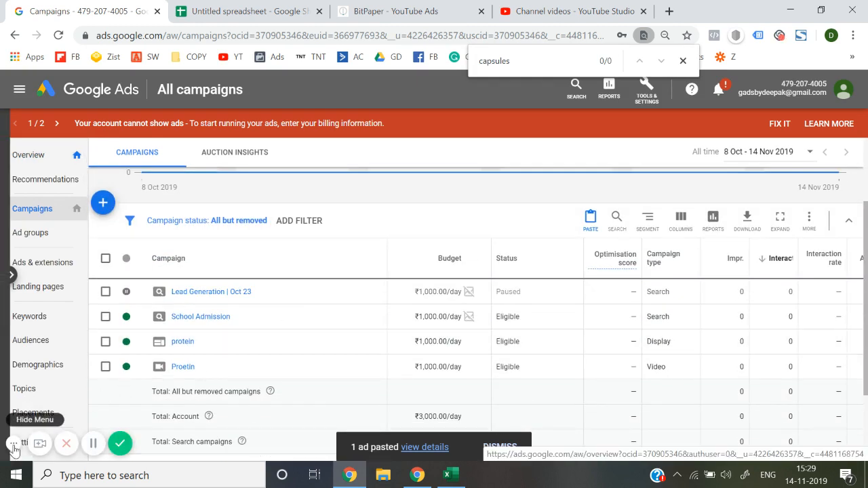